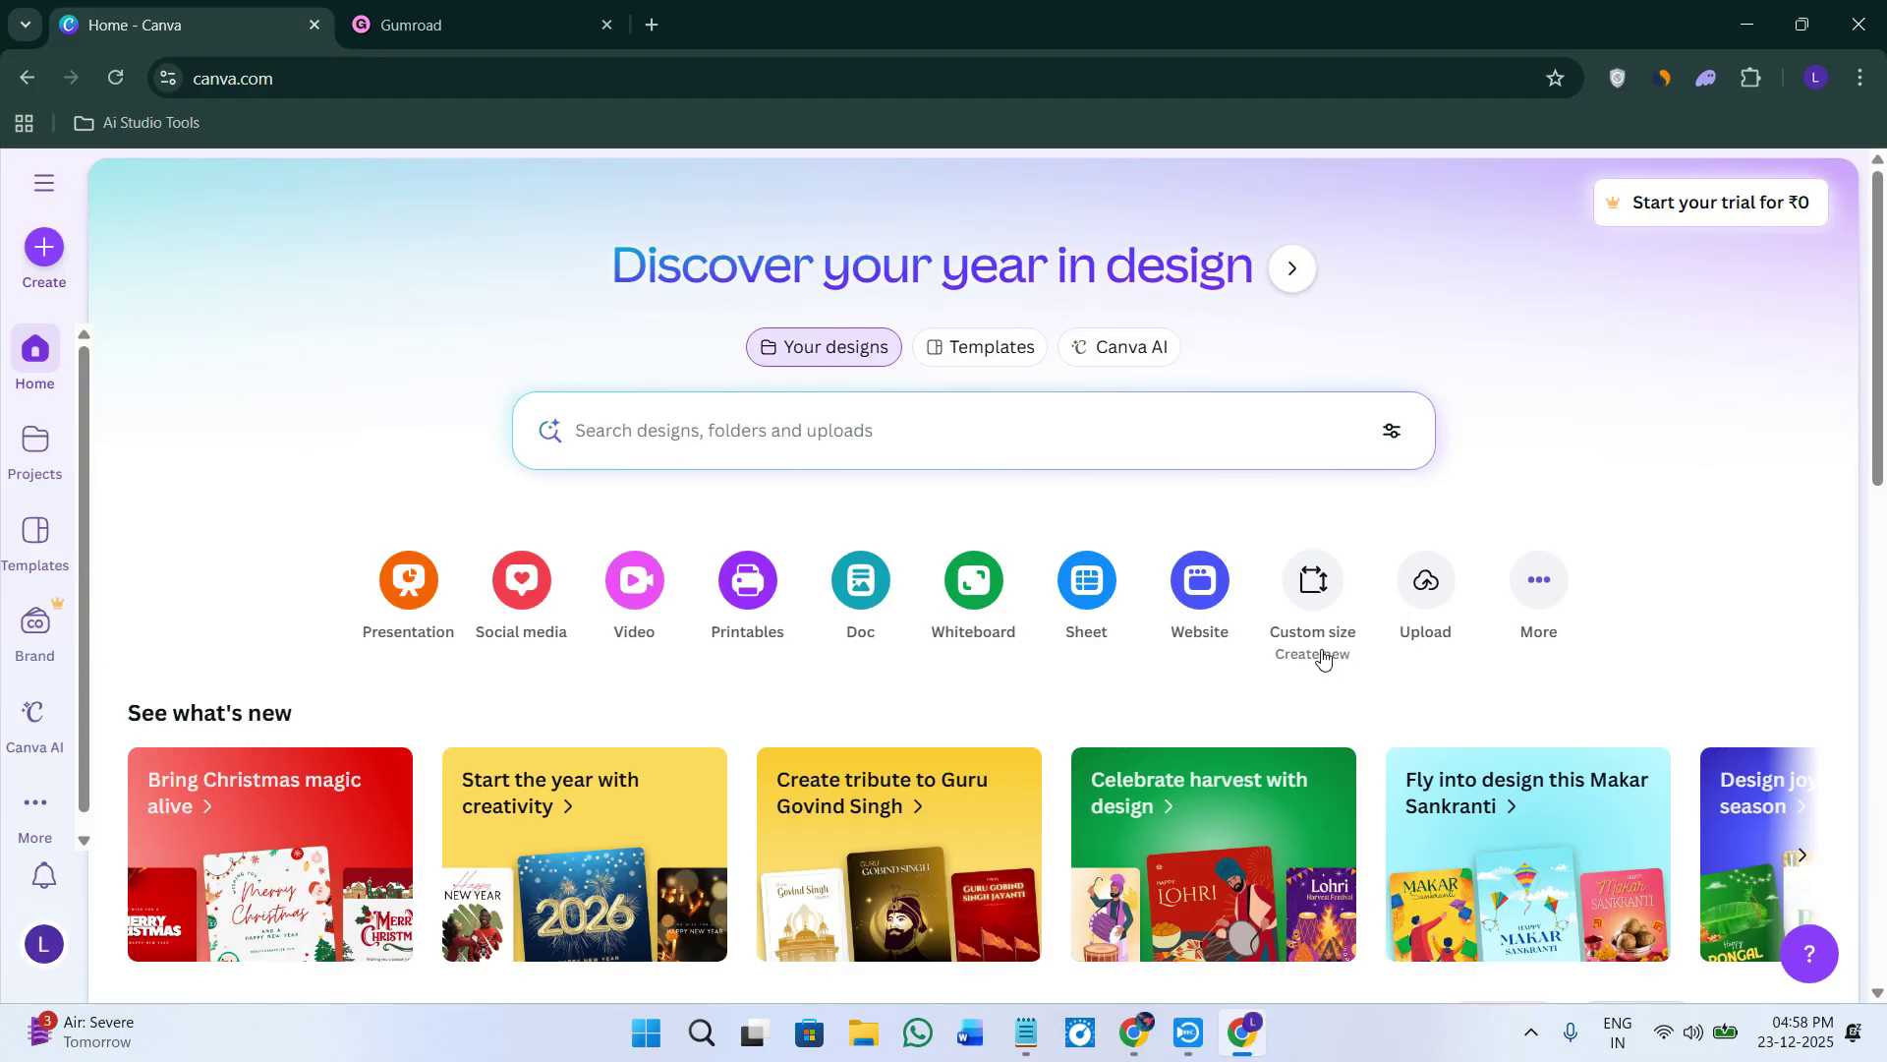
{"action": "scroll", "coordinate": [1327, 657], "scroll_direction": "down", "scroll_amount": 1}
{"action": "scroll", "coordinate": [1314, 653], "scroll_direction": "up", "scroll_amount": 1}
{"action": "scroll", "coordinate": [1315, 656], "scroll_direction": "down", "scroll_amount": 2}
{"action": "scroll", "coordinate": [1316, 656], "scroll_direction": "up", "scroll_amount": 2}
{"action": "scroll", "coordinate": [680, 523], "scroll_direction": "down", "scroll_amount": 1}
{"action": "scroll", "coordinate": [685, 525], "scroll_direction": "up", "scroll_amount": 1}
{"action": "left_click", "coordinate": [544, 81]}
{"action": "left_click", "coordinate": [544, 81]}
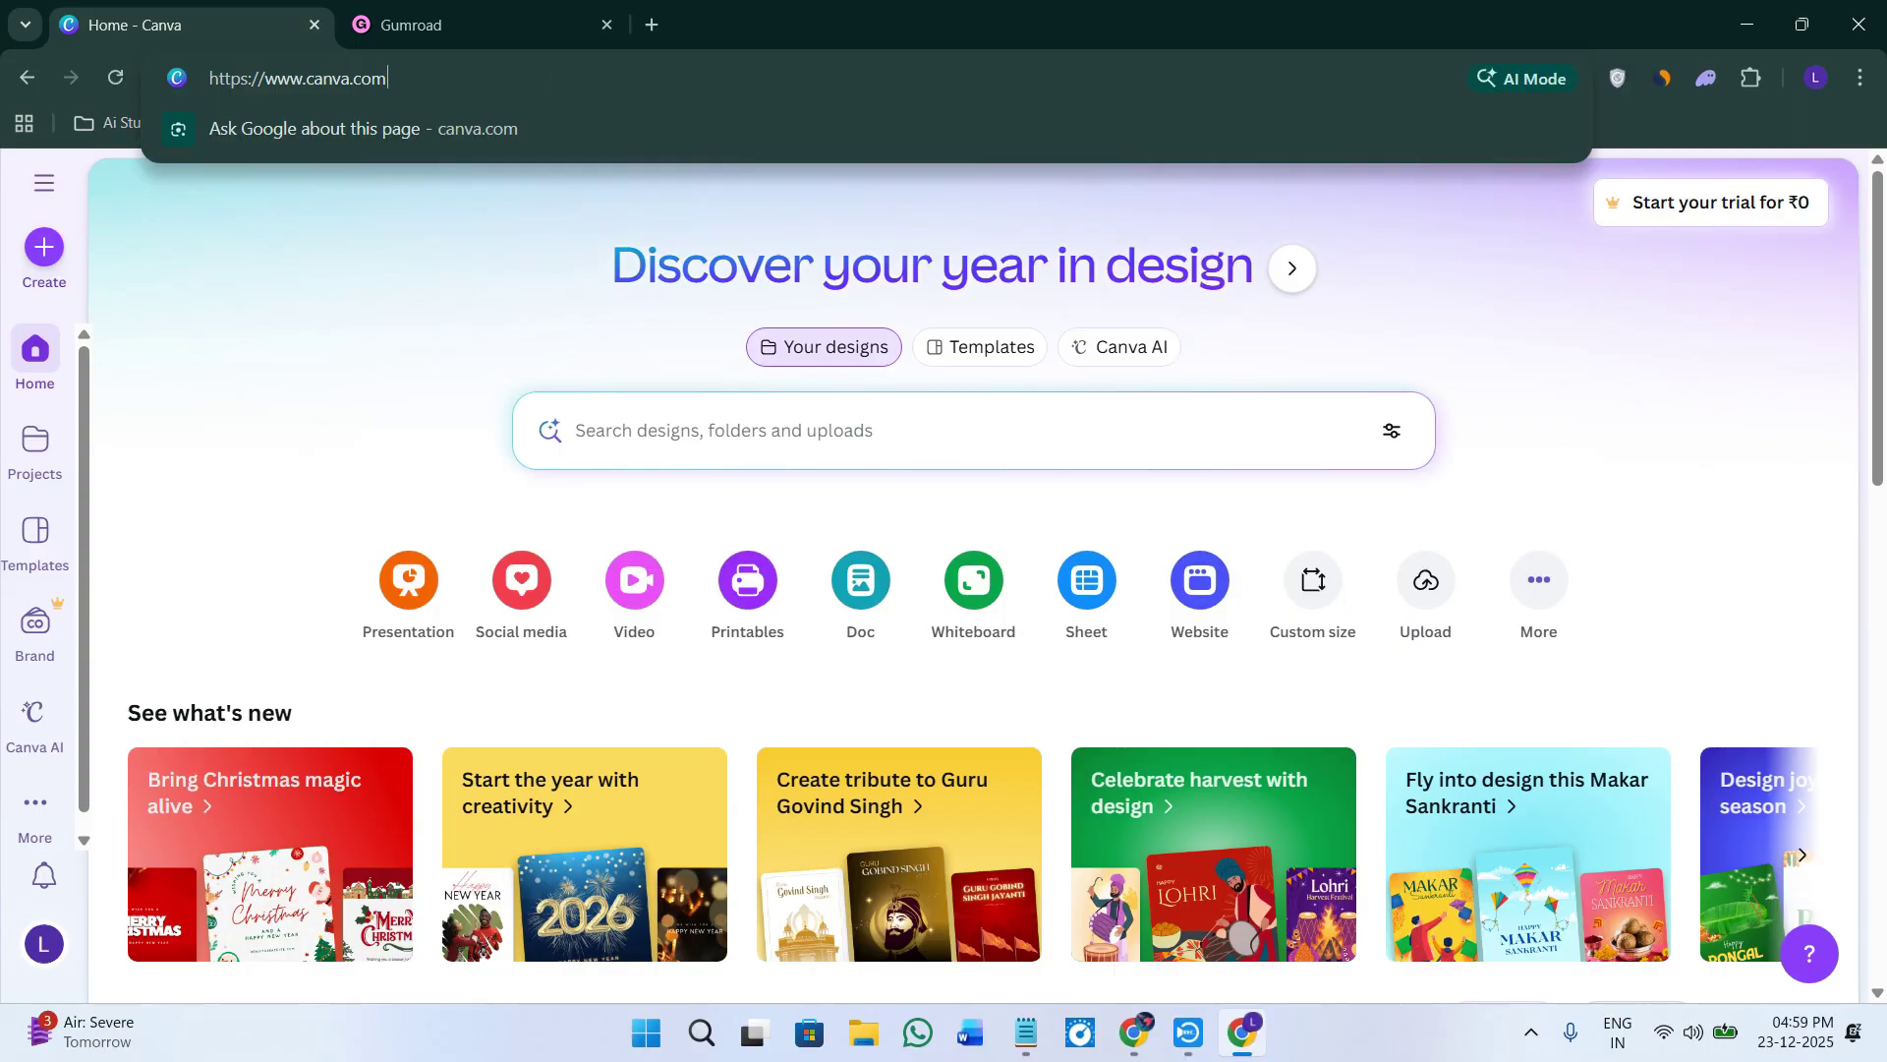
{"action": "key", "text": "alt+Tab"}
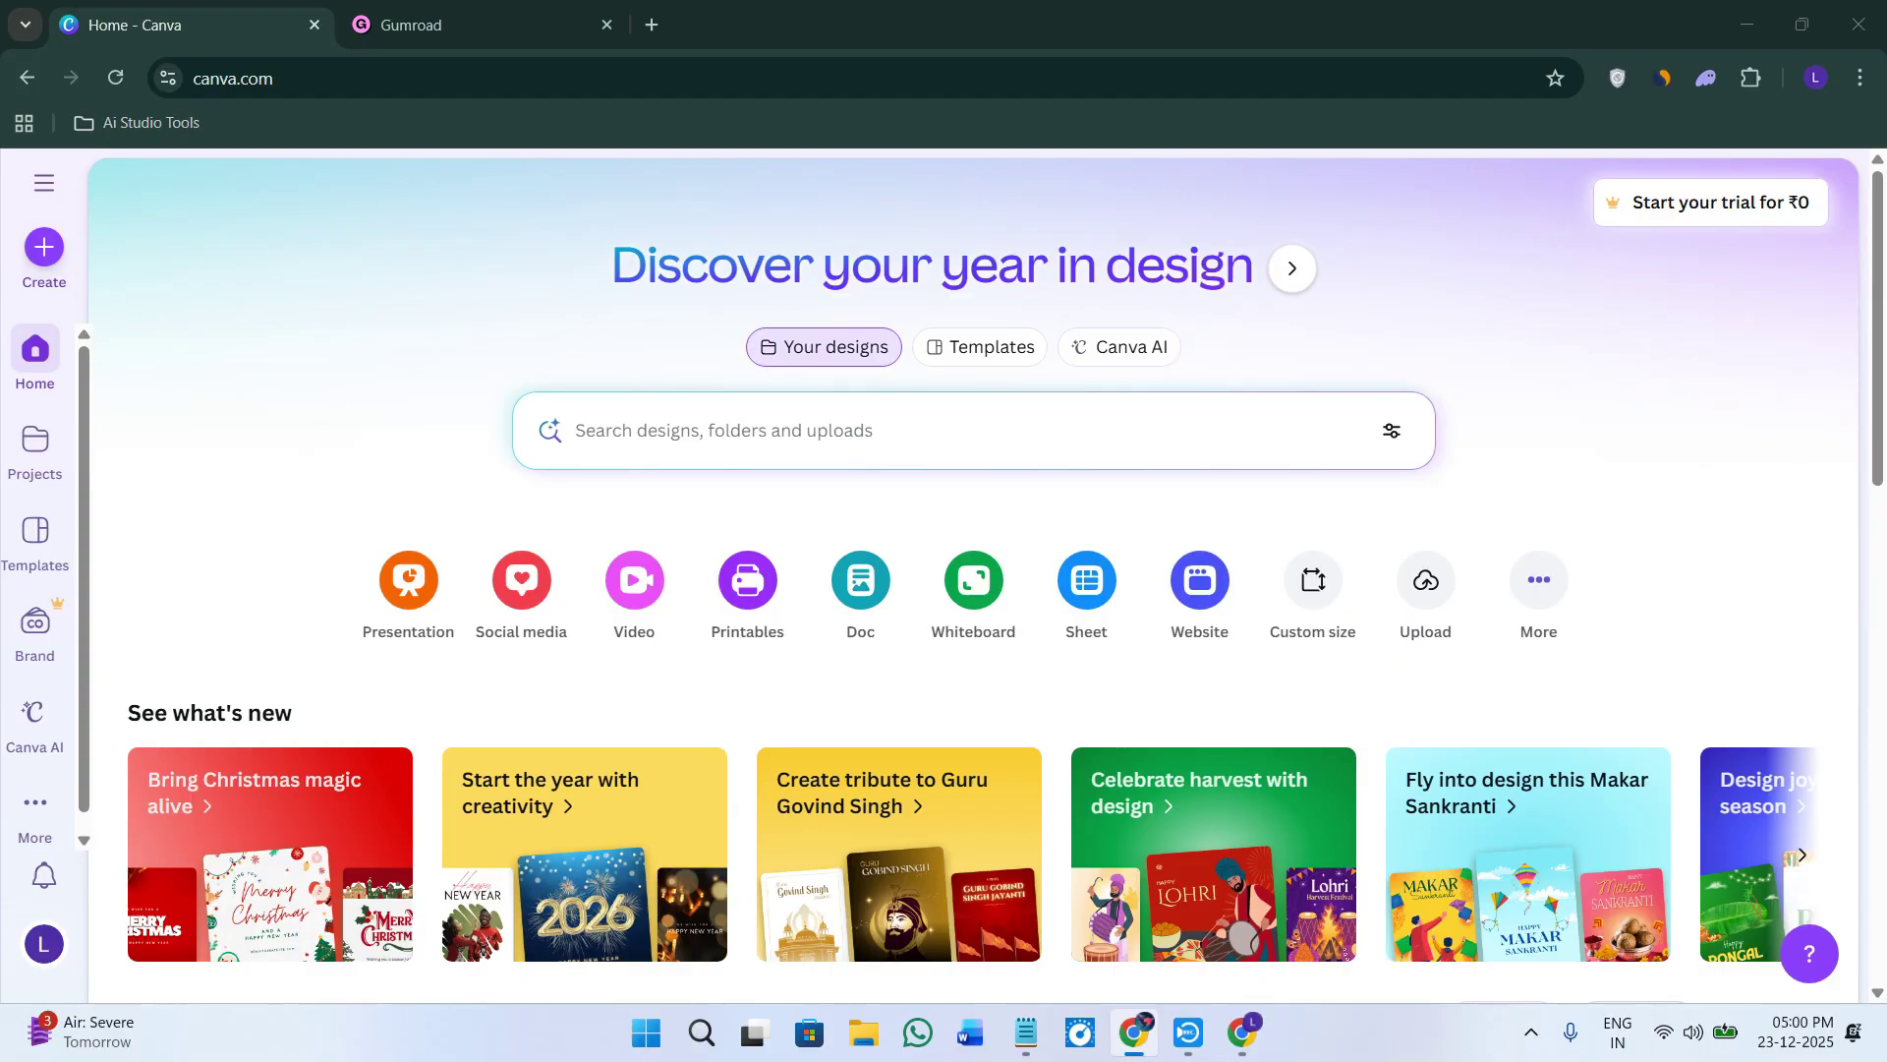
Search the templates for "planner".
{"action": "left_click", "coordinate": [934, 359]}
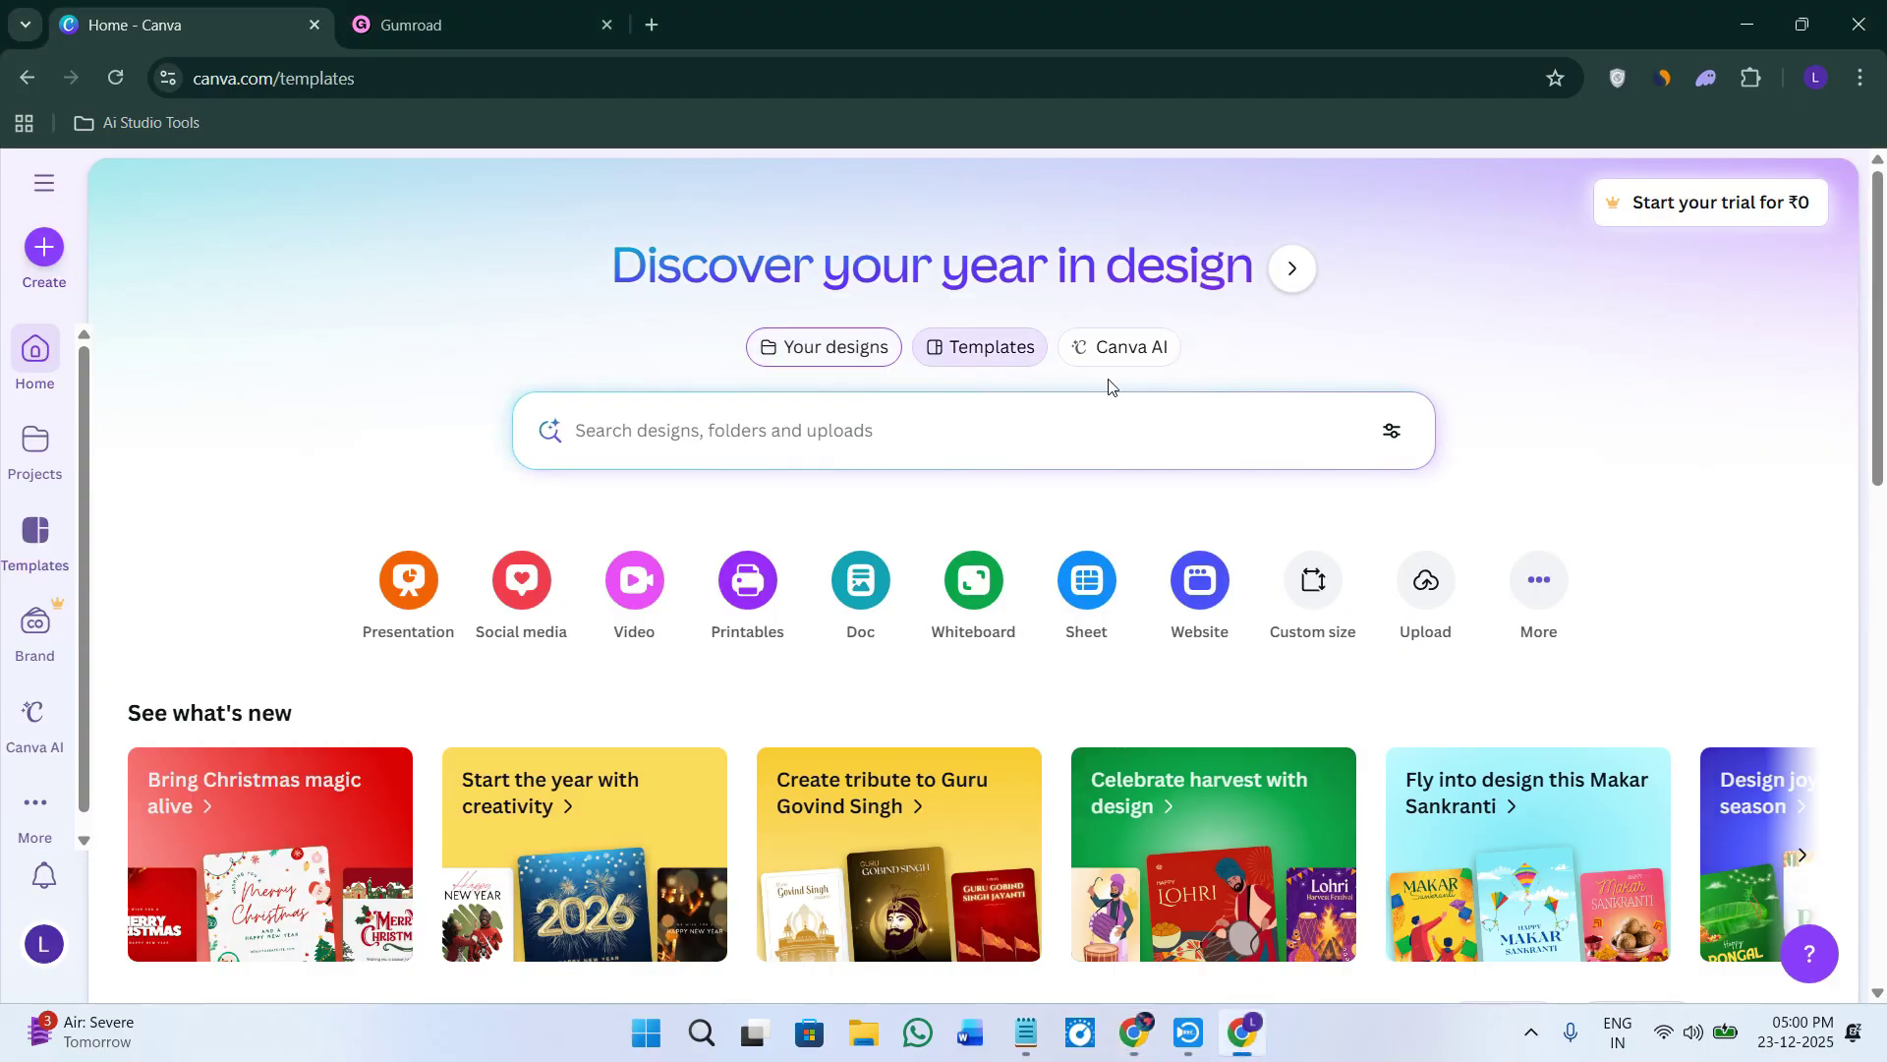
{"action": "left_click", "coordinate": [796, 462]}
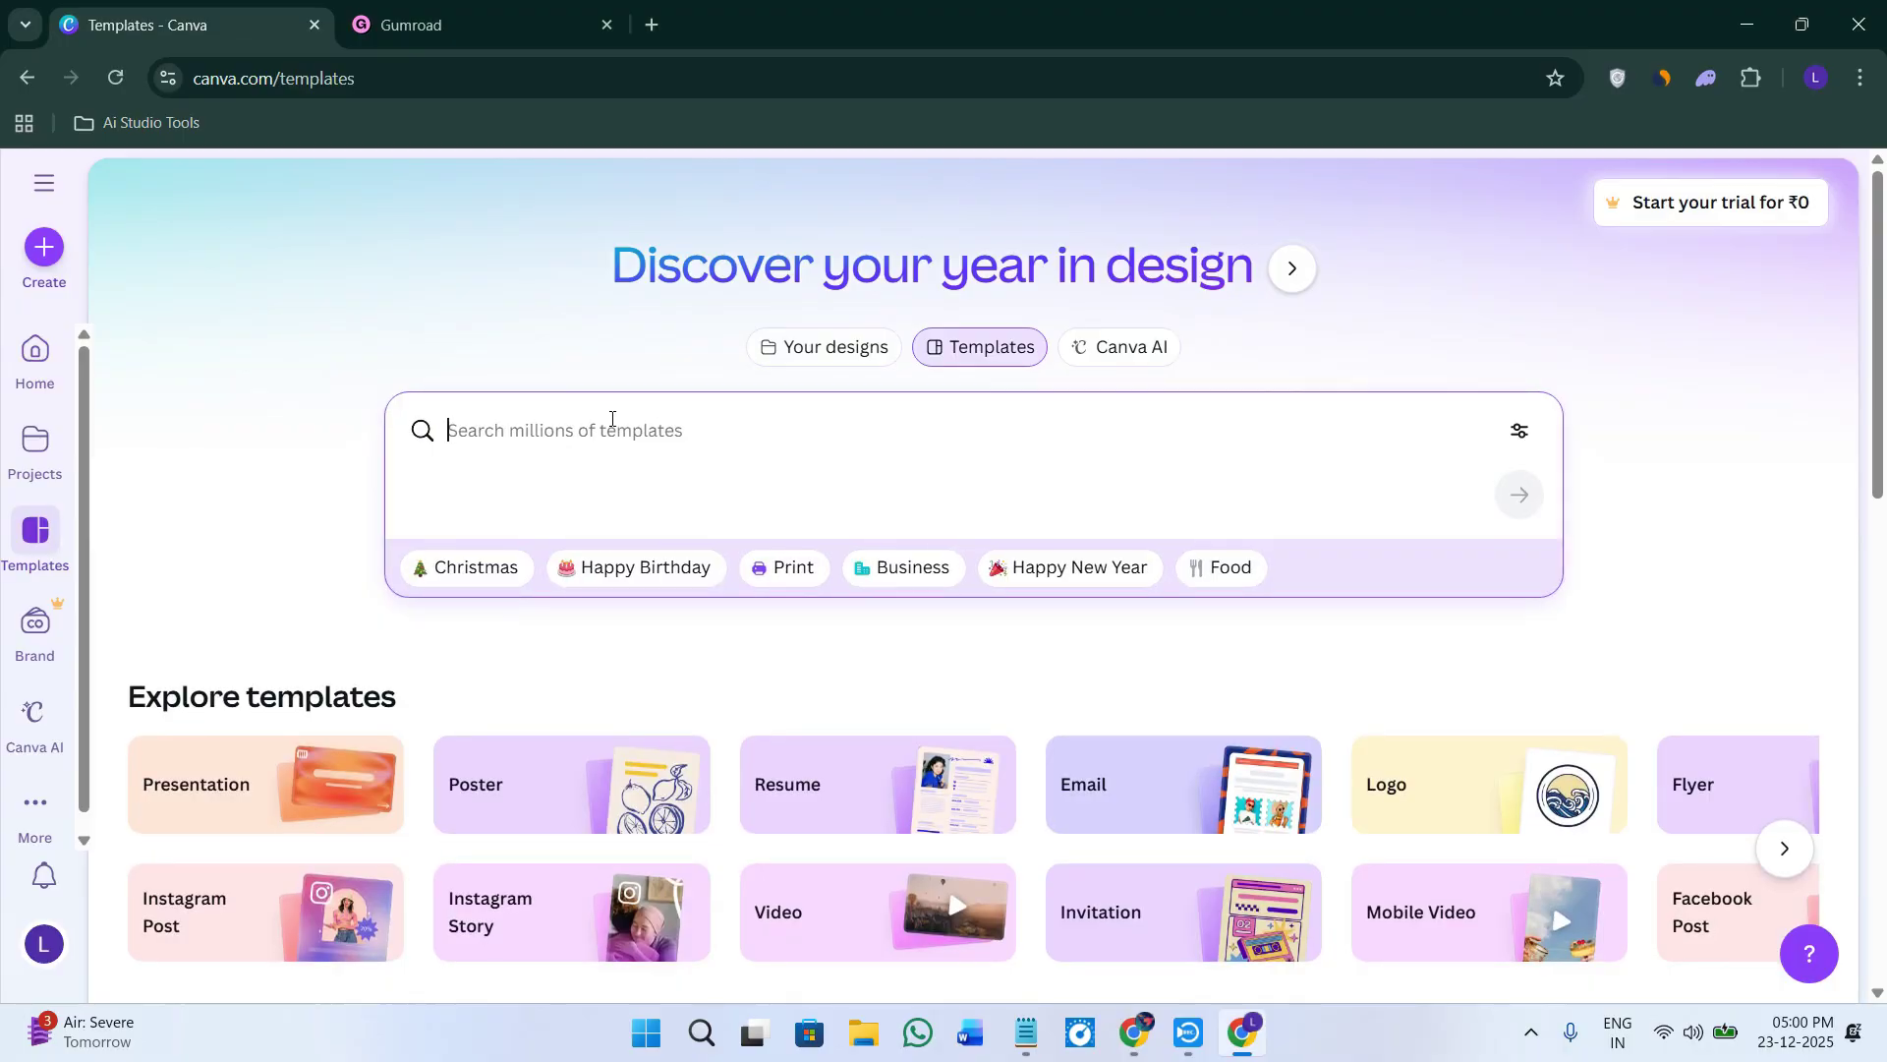
{"action": "type", "text": "planner"}
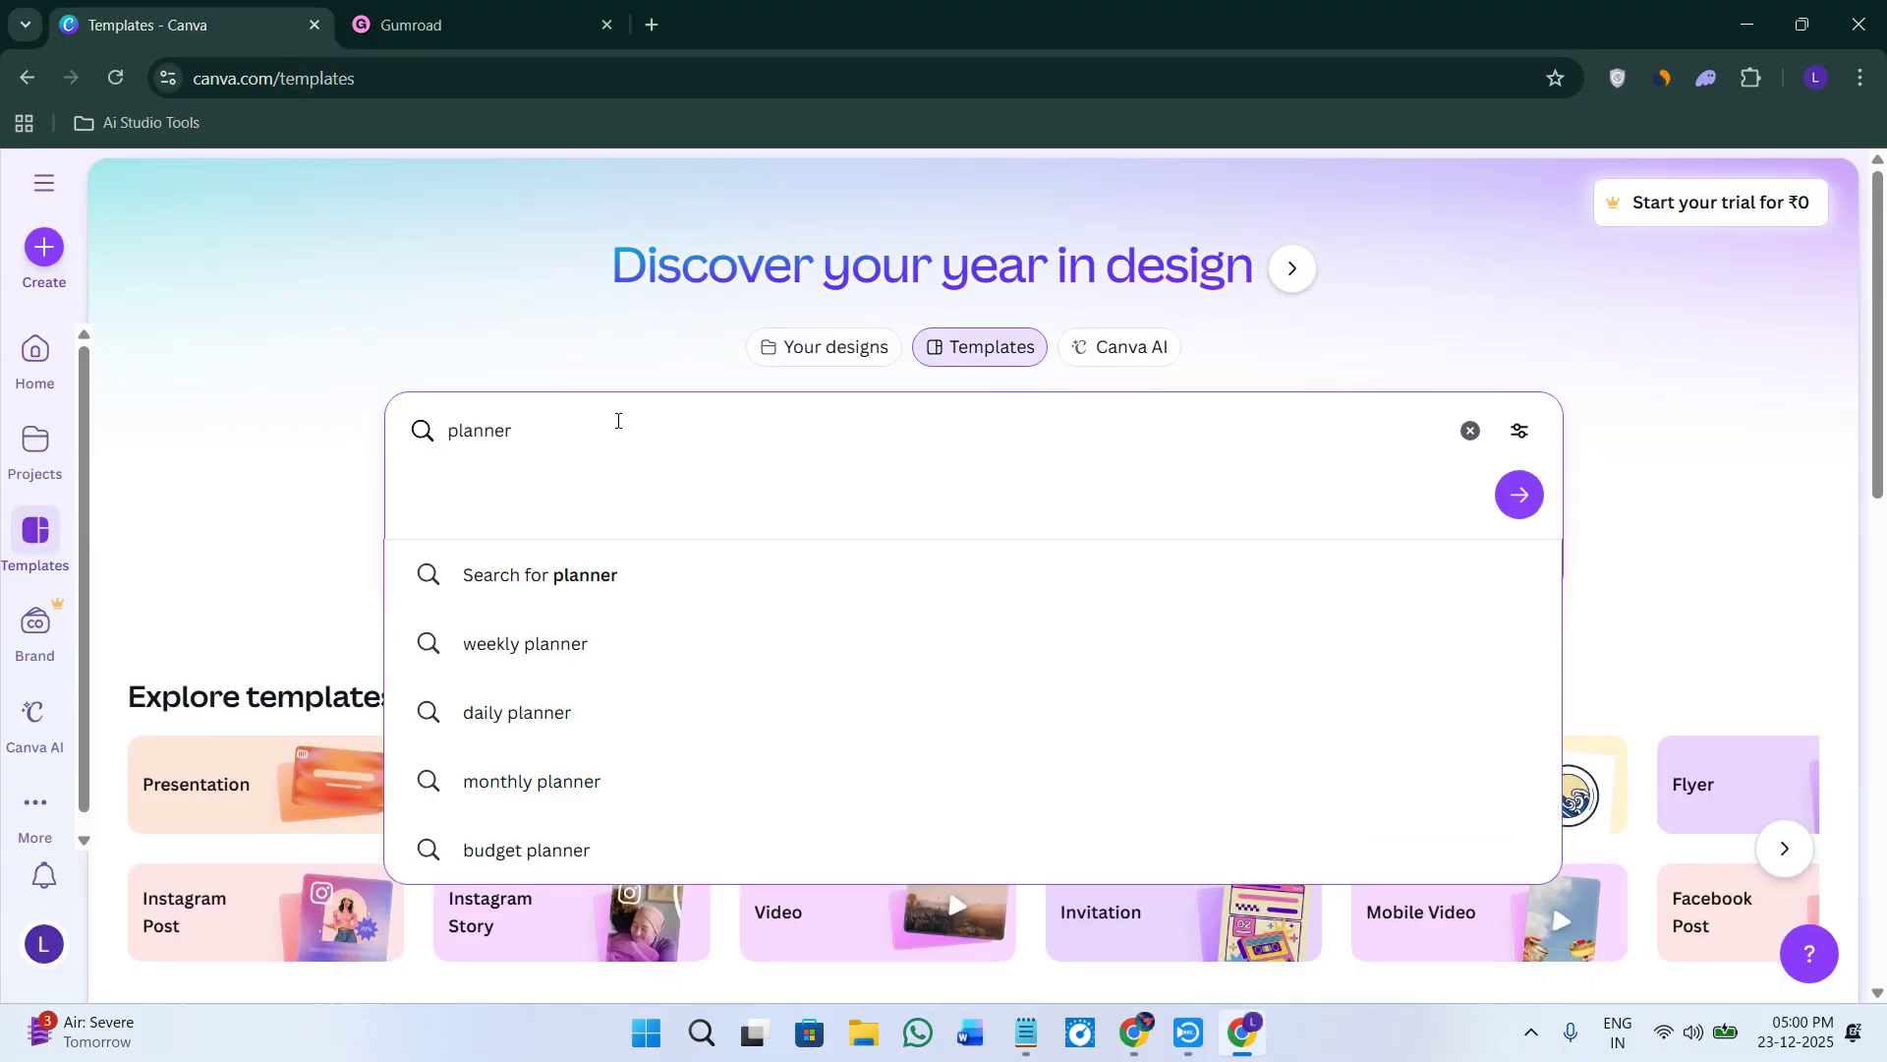
{"action": "key", "text": "Return"}
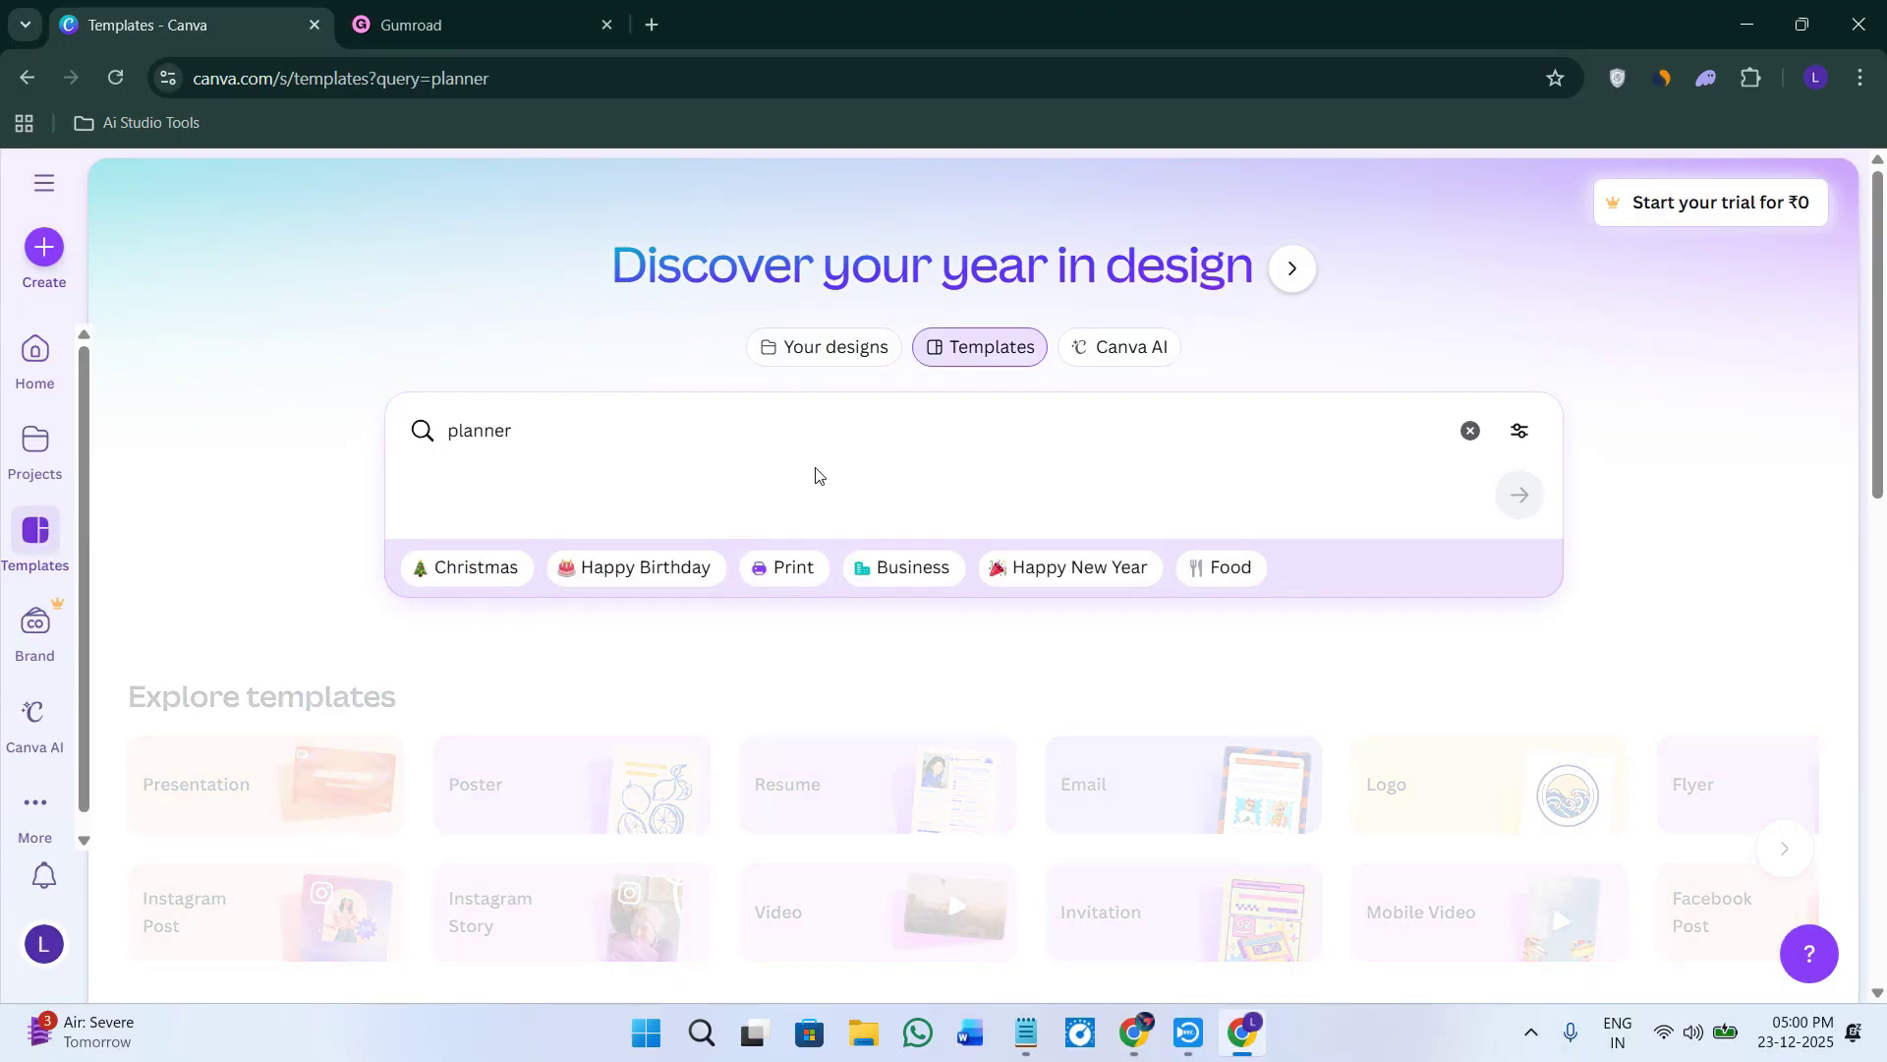
Browse the planner templates and open the Grey Yellow Bold Rounded Study Planner for customizing.
{"action": "scroll", "coordinate": [754, 617], "scroll_direction": "down", "scroll_amount": 2}
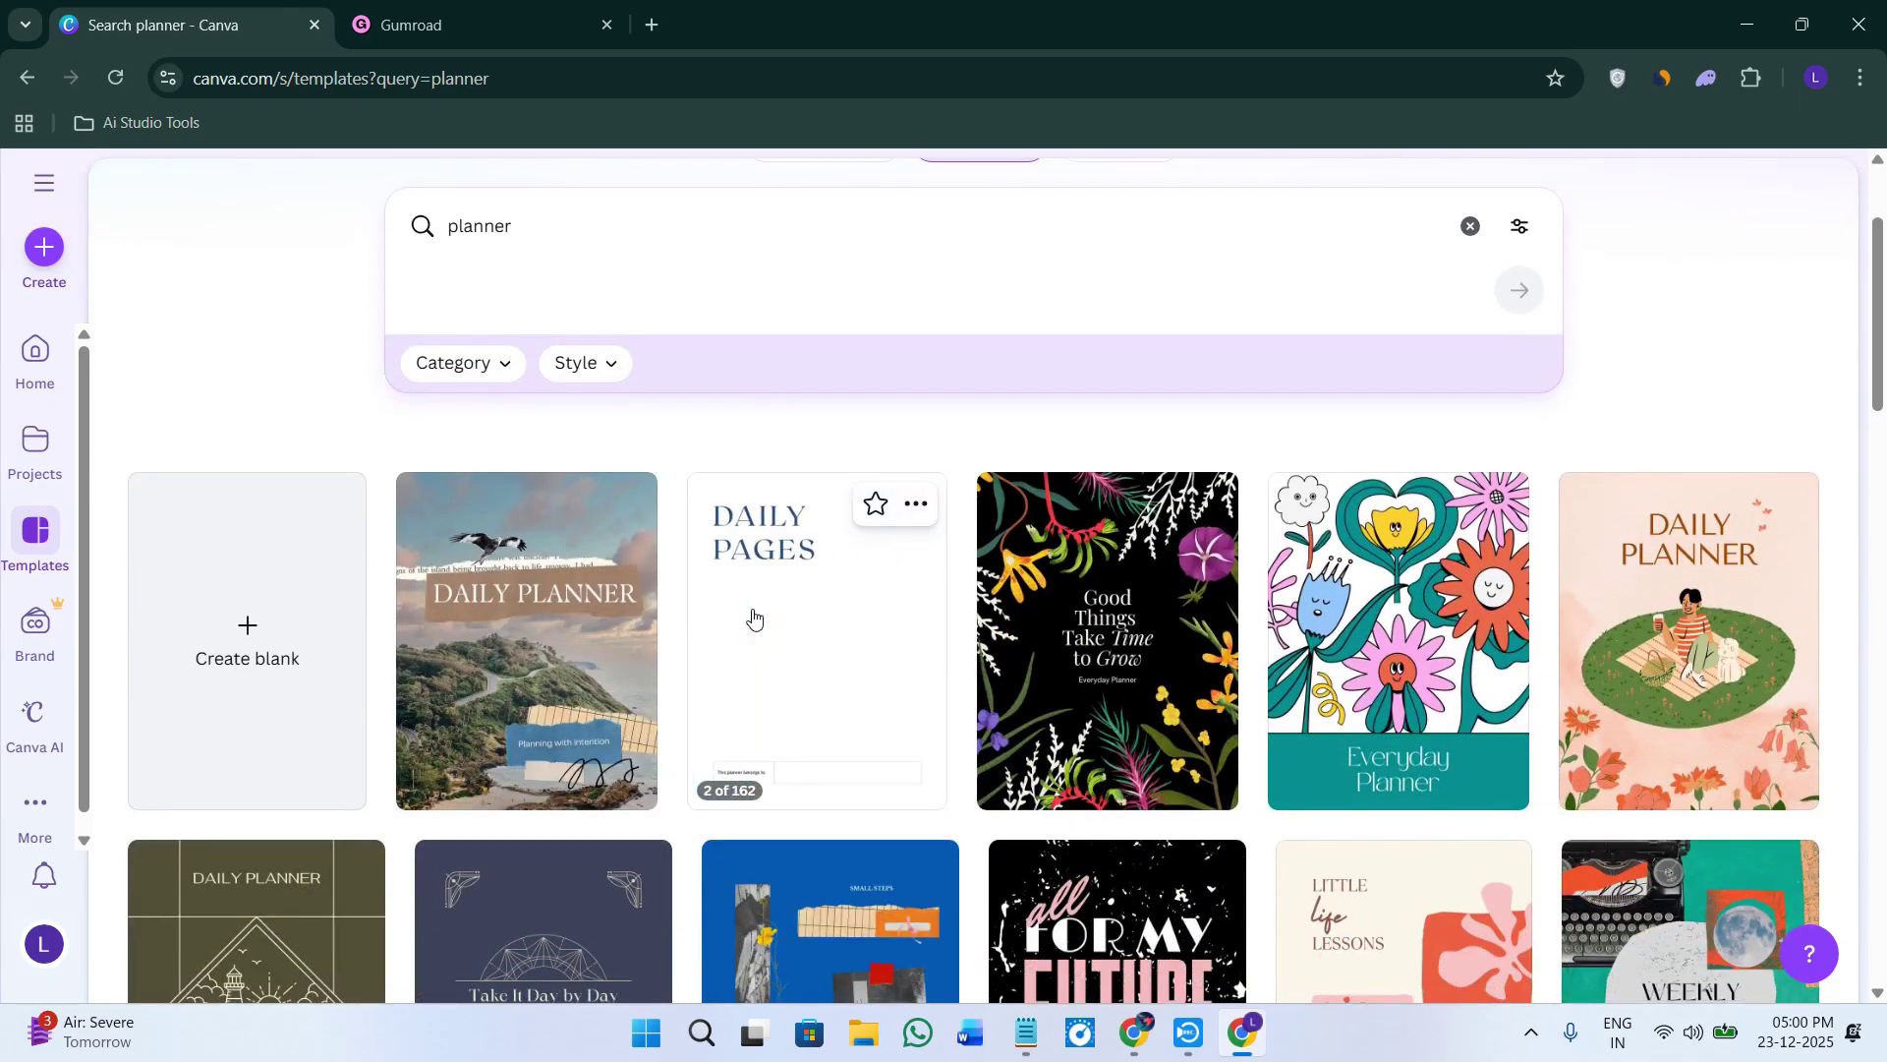
{"action": "scroll", "coordinate": [754, 616], "scroll_direction": "down", "scroll_amount": 4}
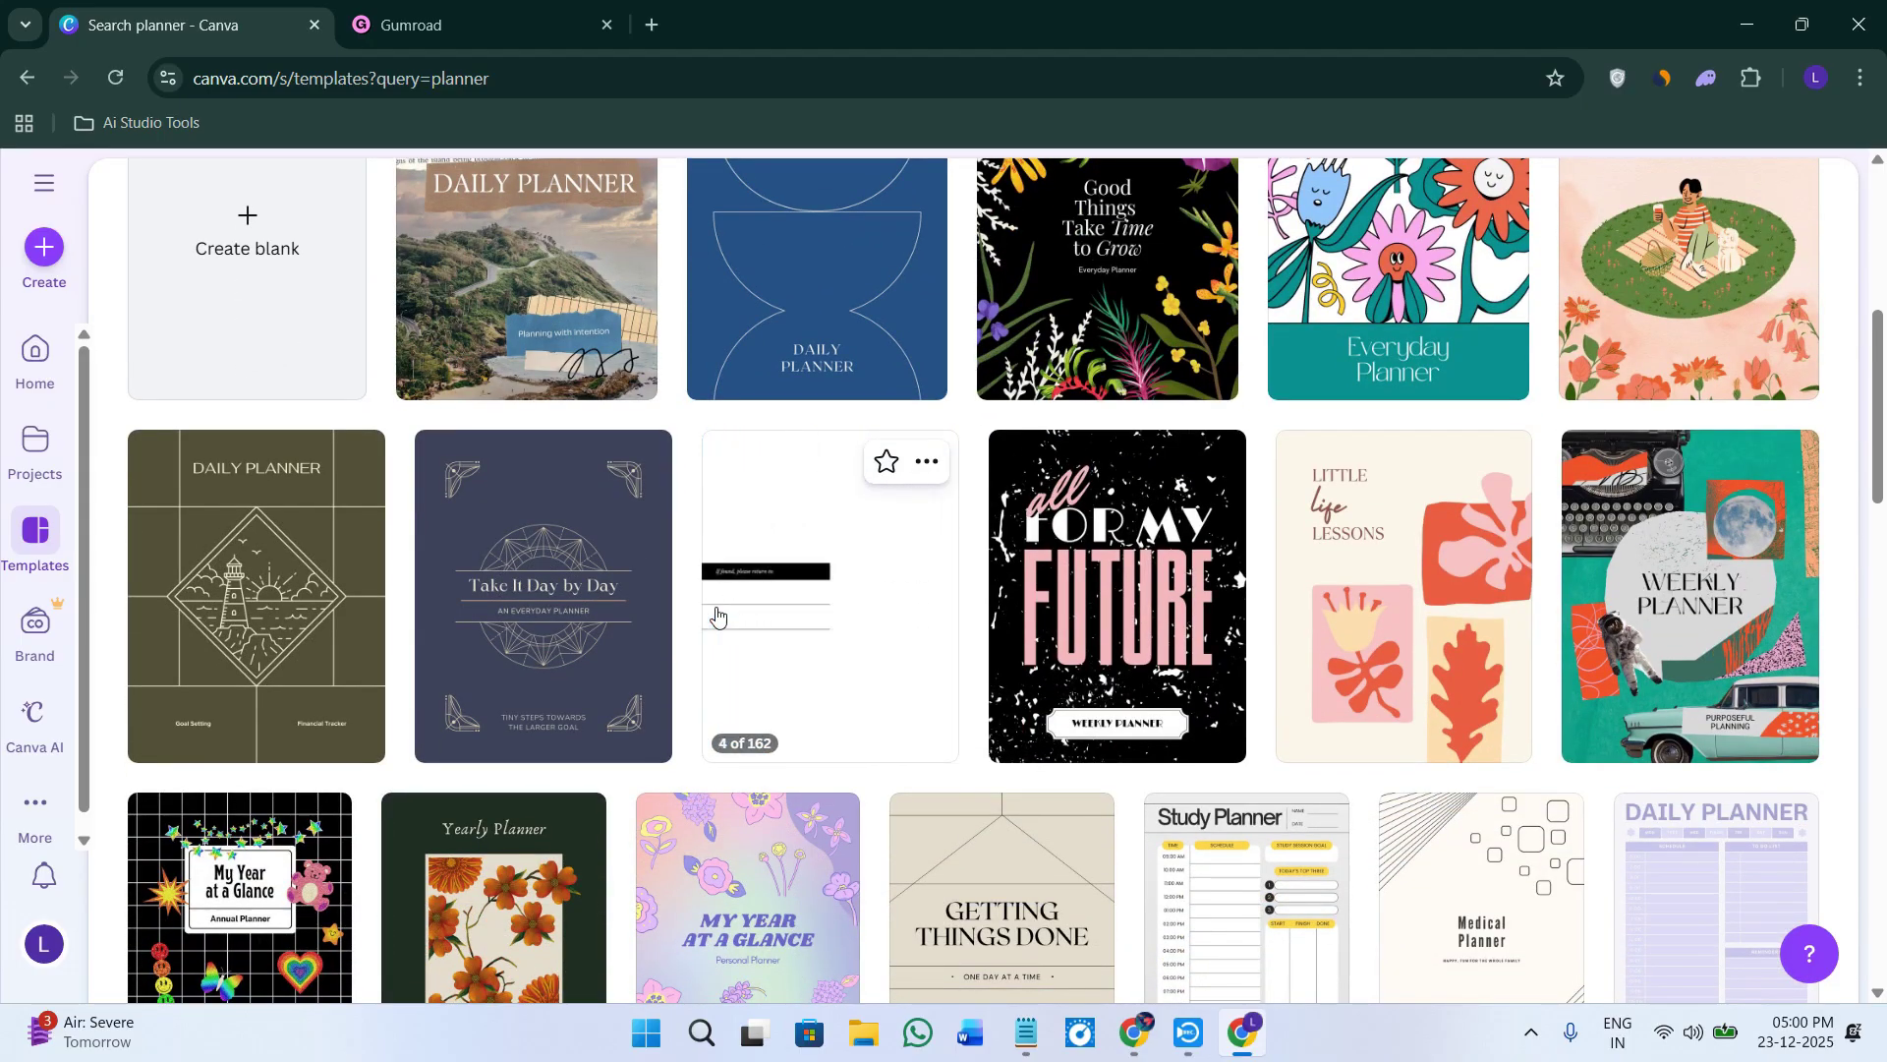
{"action": "scroll", "coordinate": [716, 615], "scroll_direction": "up", "scroll_amount": 2}
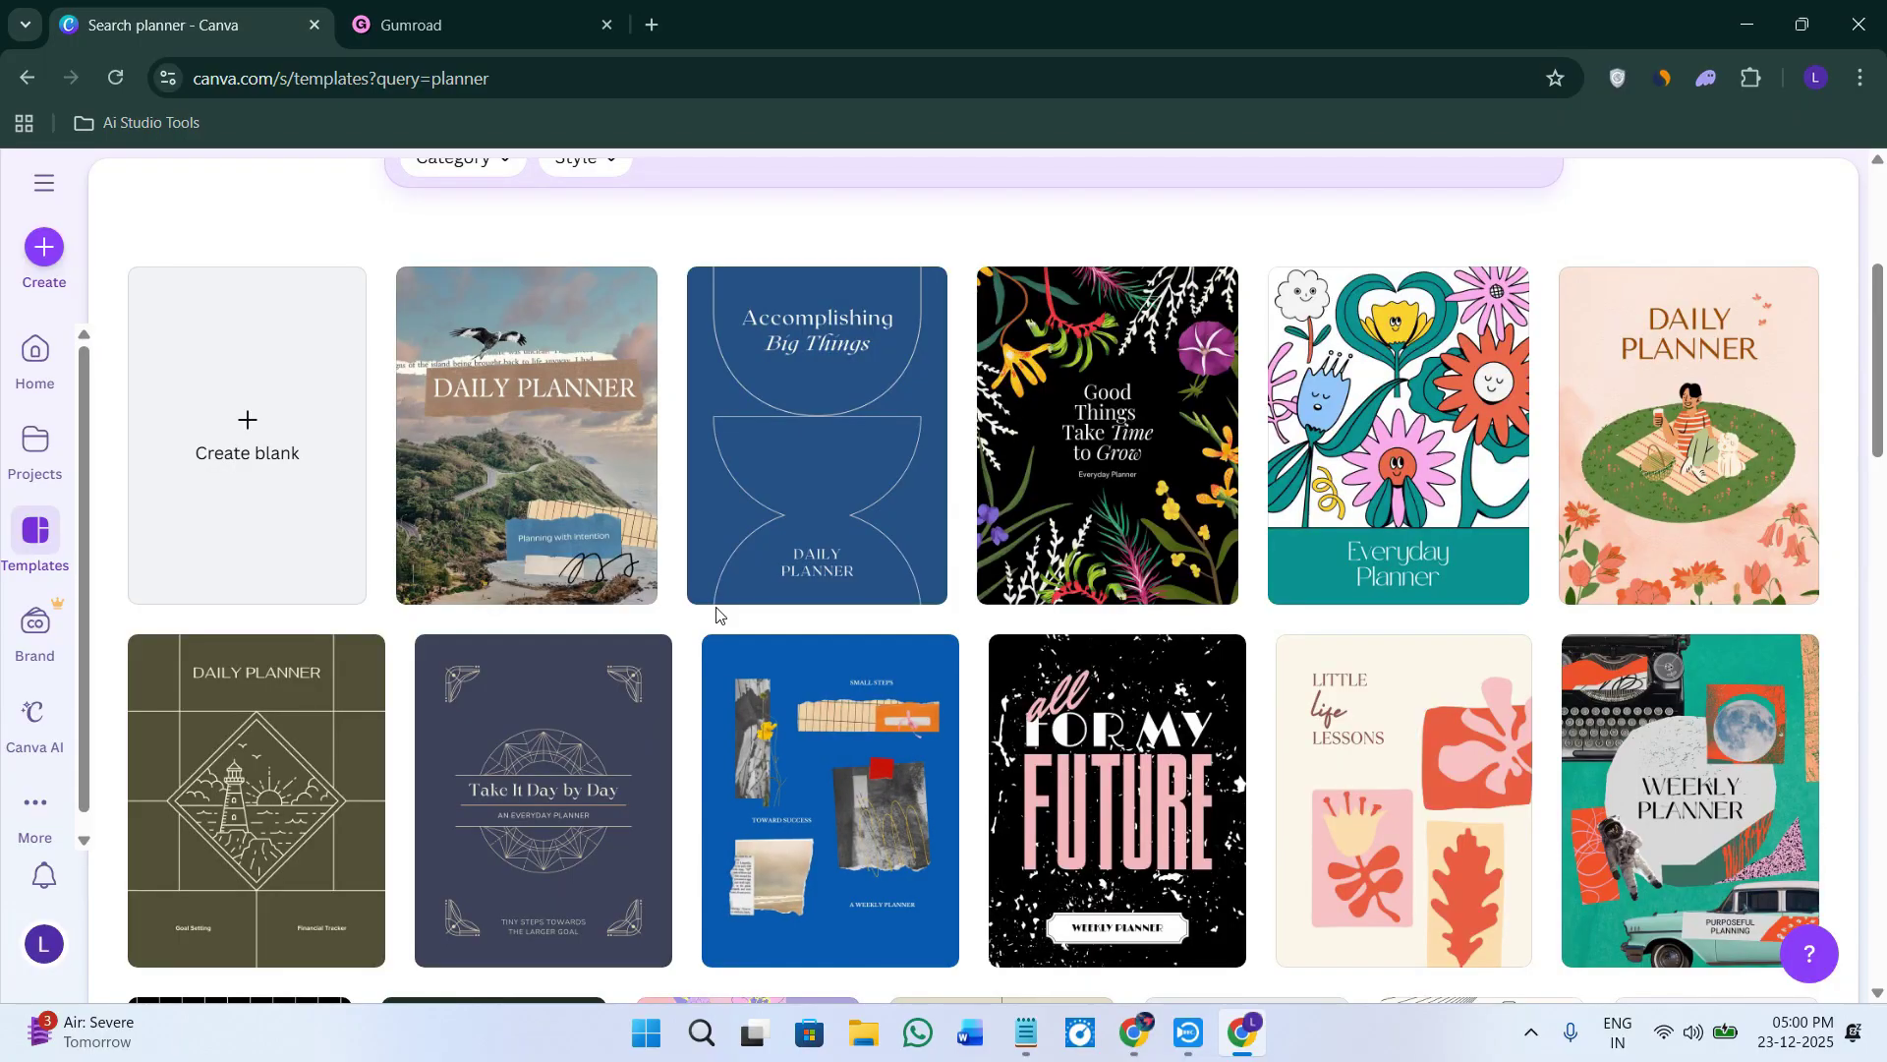
{"action": "scroll", "coordinate": [717, 614], "scroll_direction": "down", "scroll_amount": 6}
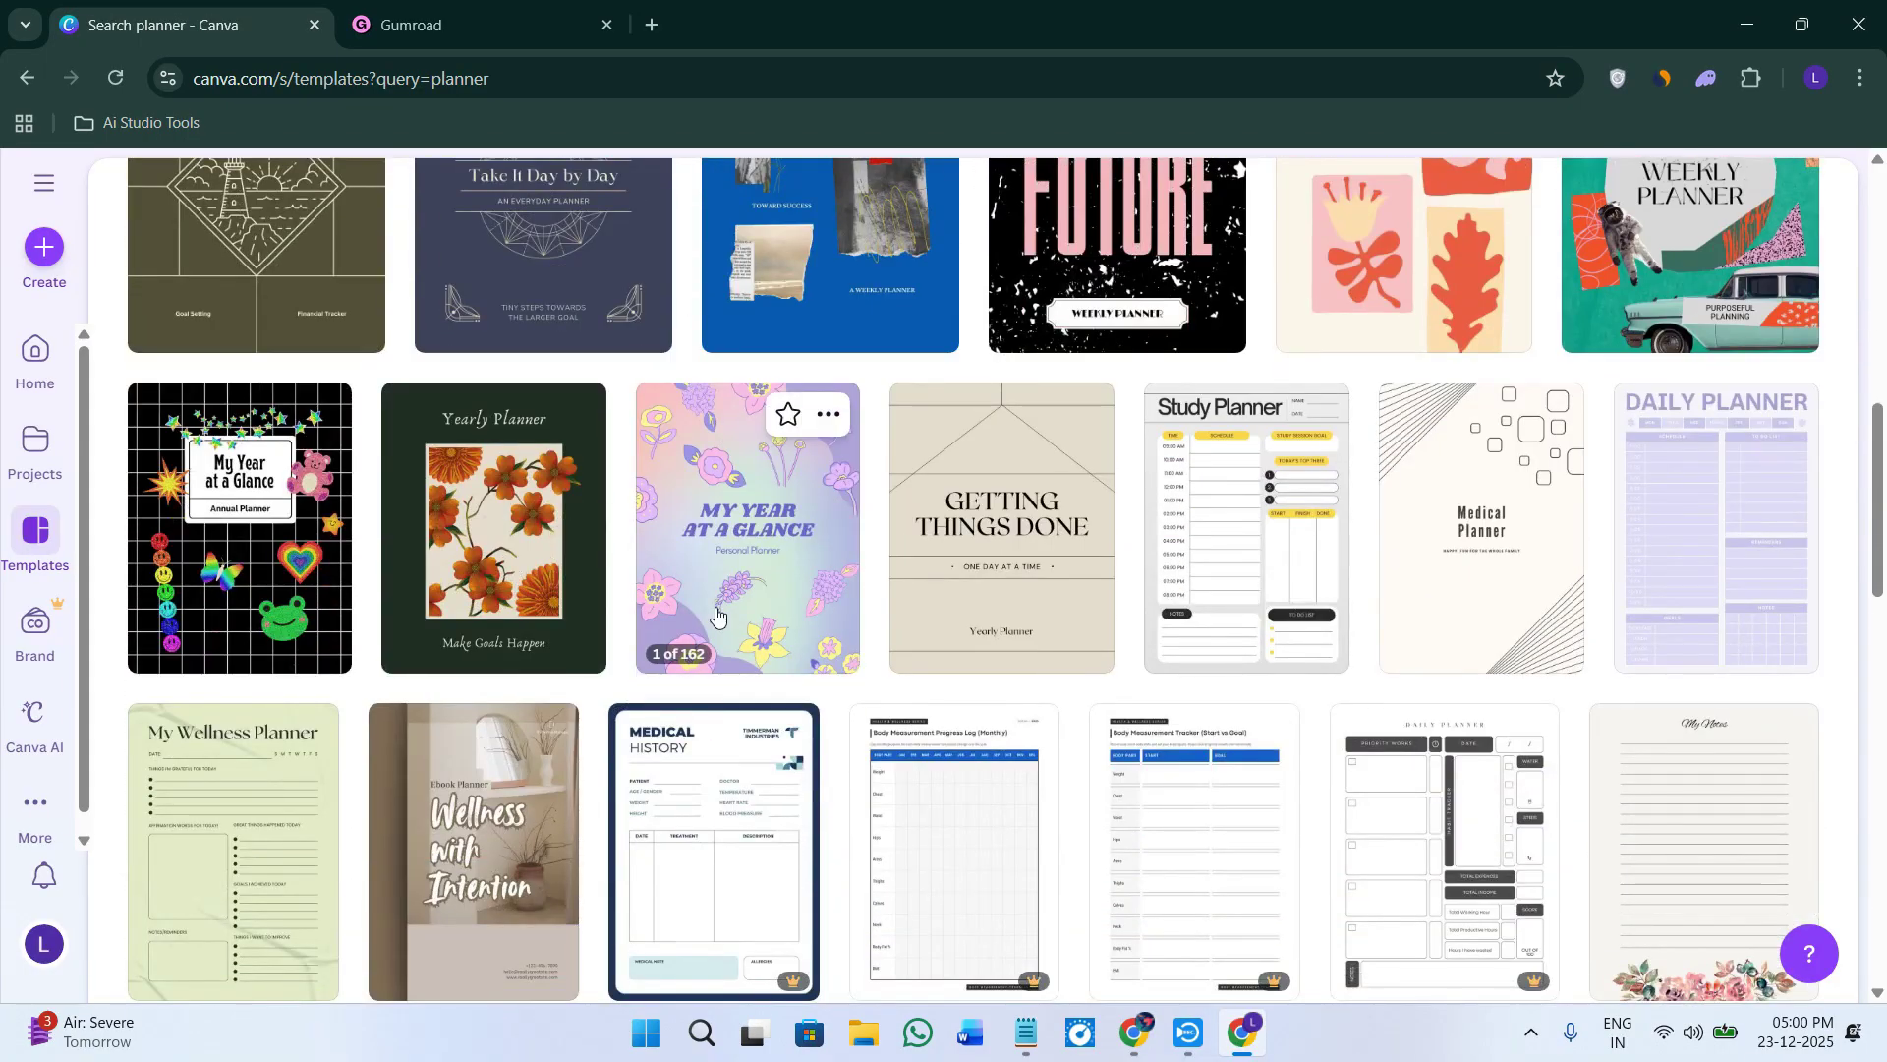
{"action": "left_click", "coordinate": [1221, 496]}
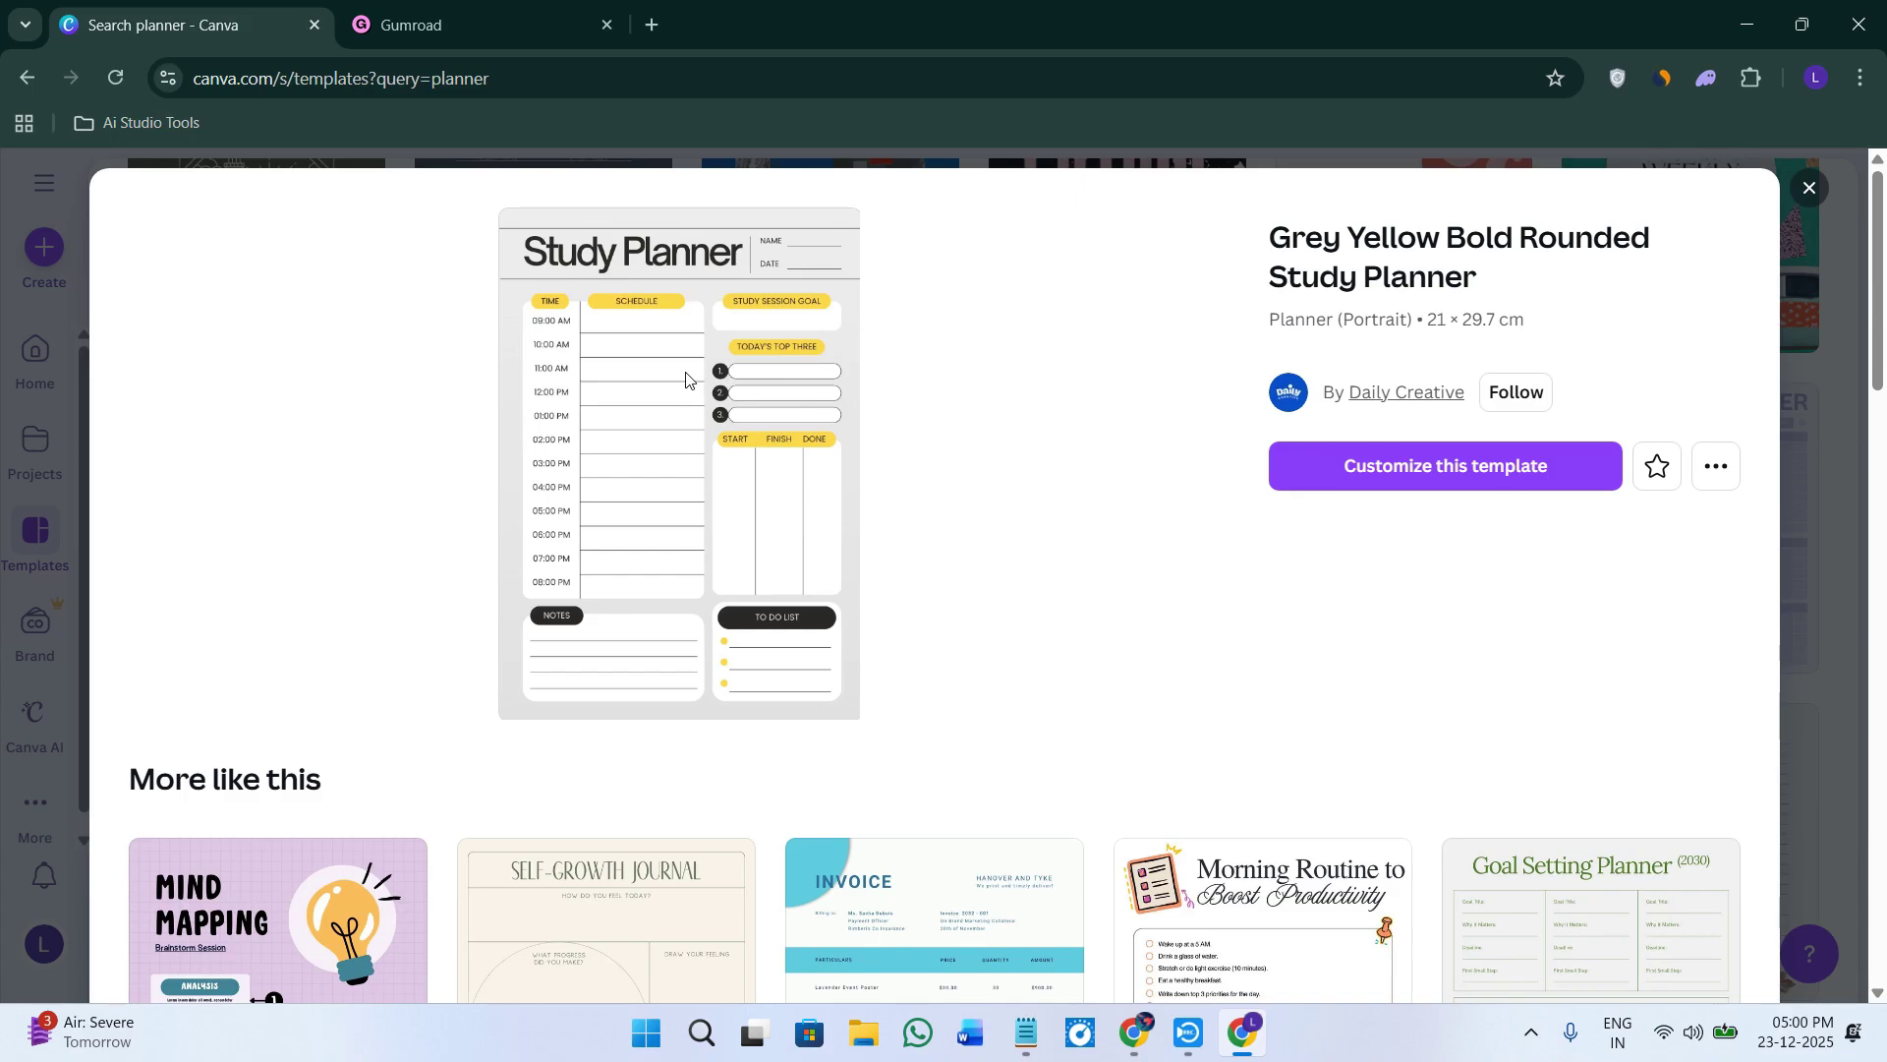
{"action": "left_click", "coordinate": [1374, 457]}
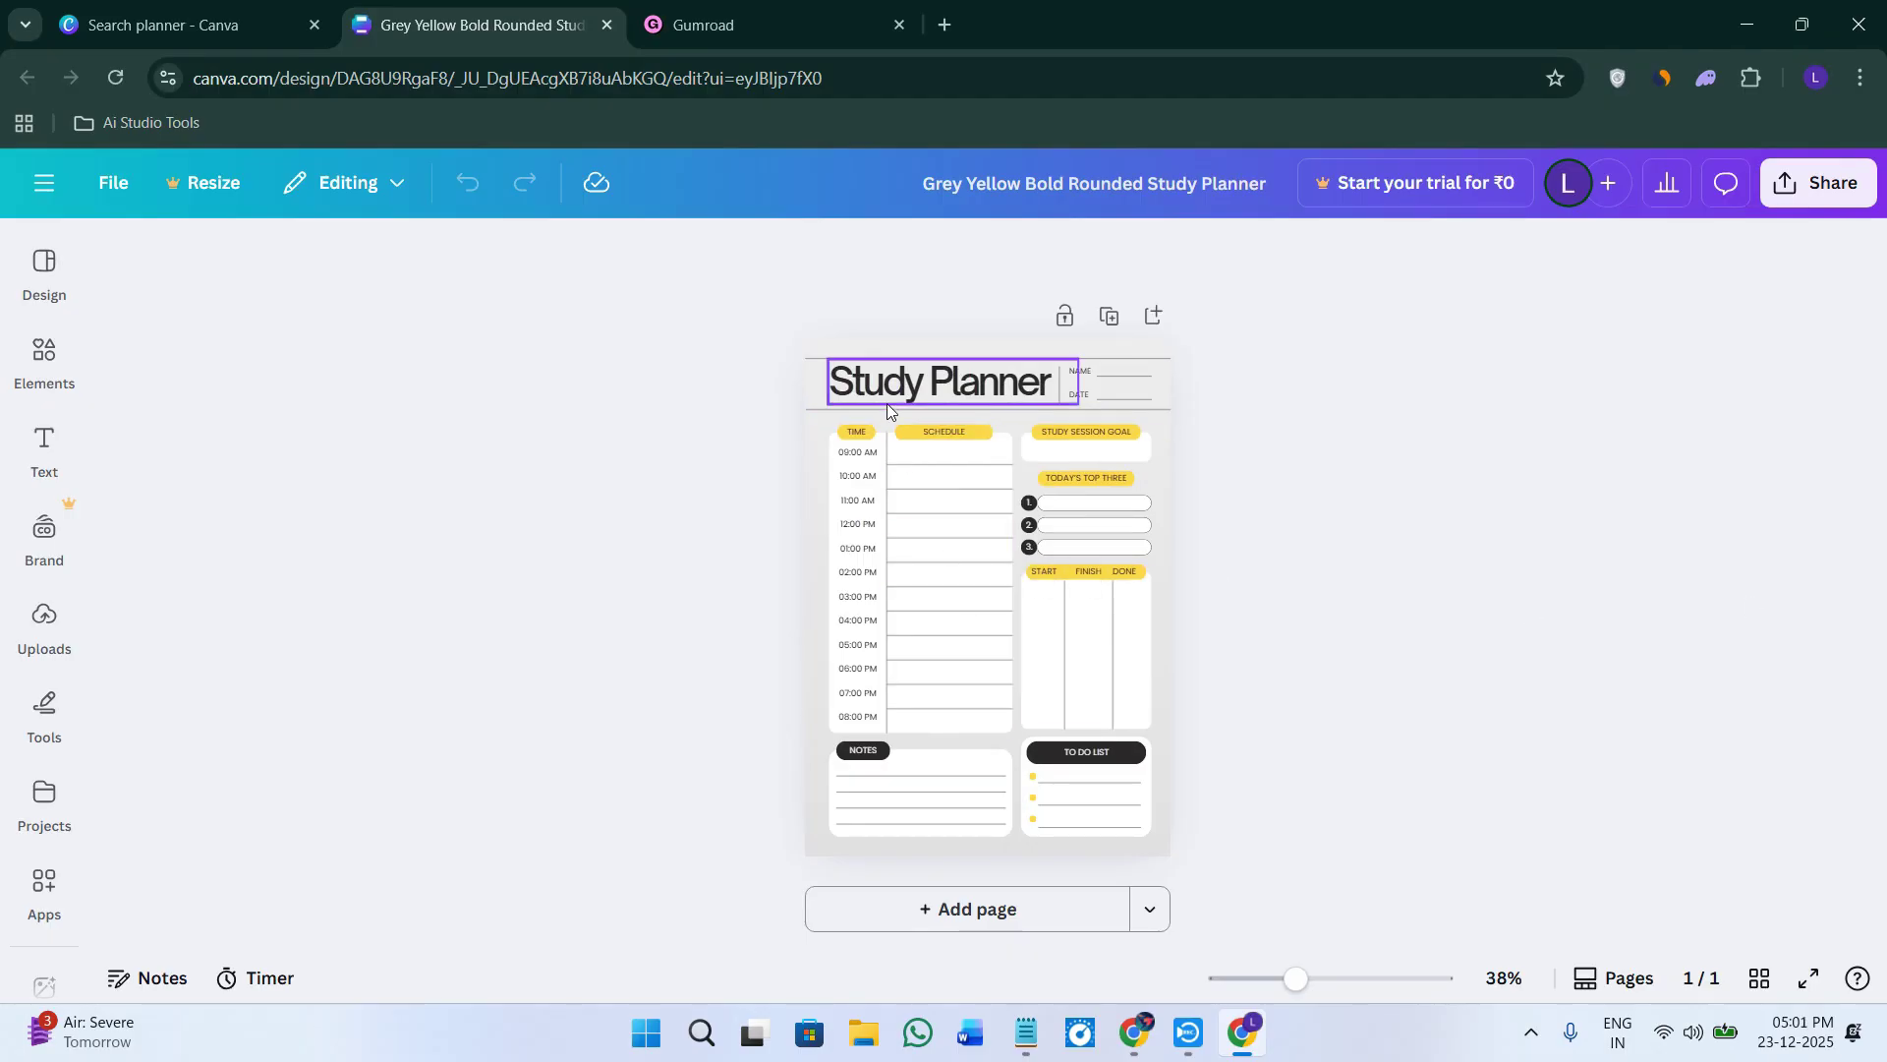
Rename the design as Daily Productivity Planner.
{"action": "key", "text": "alt+Tab"}
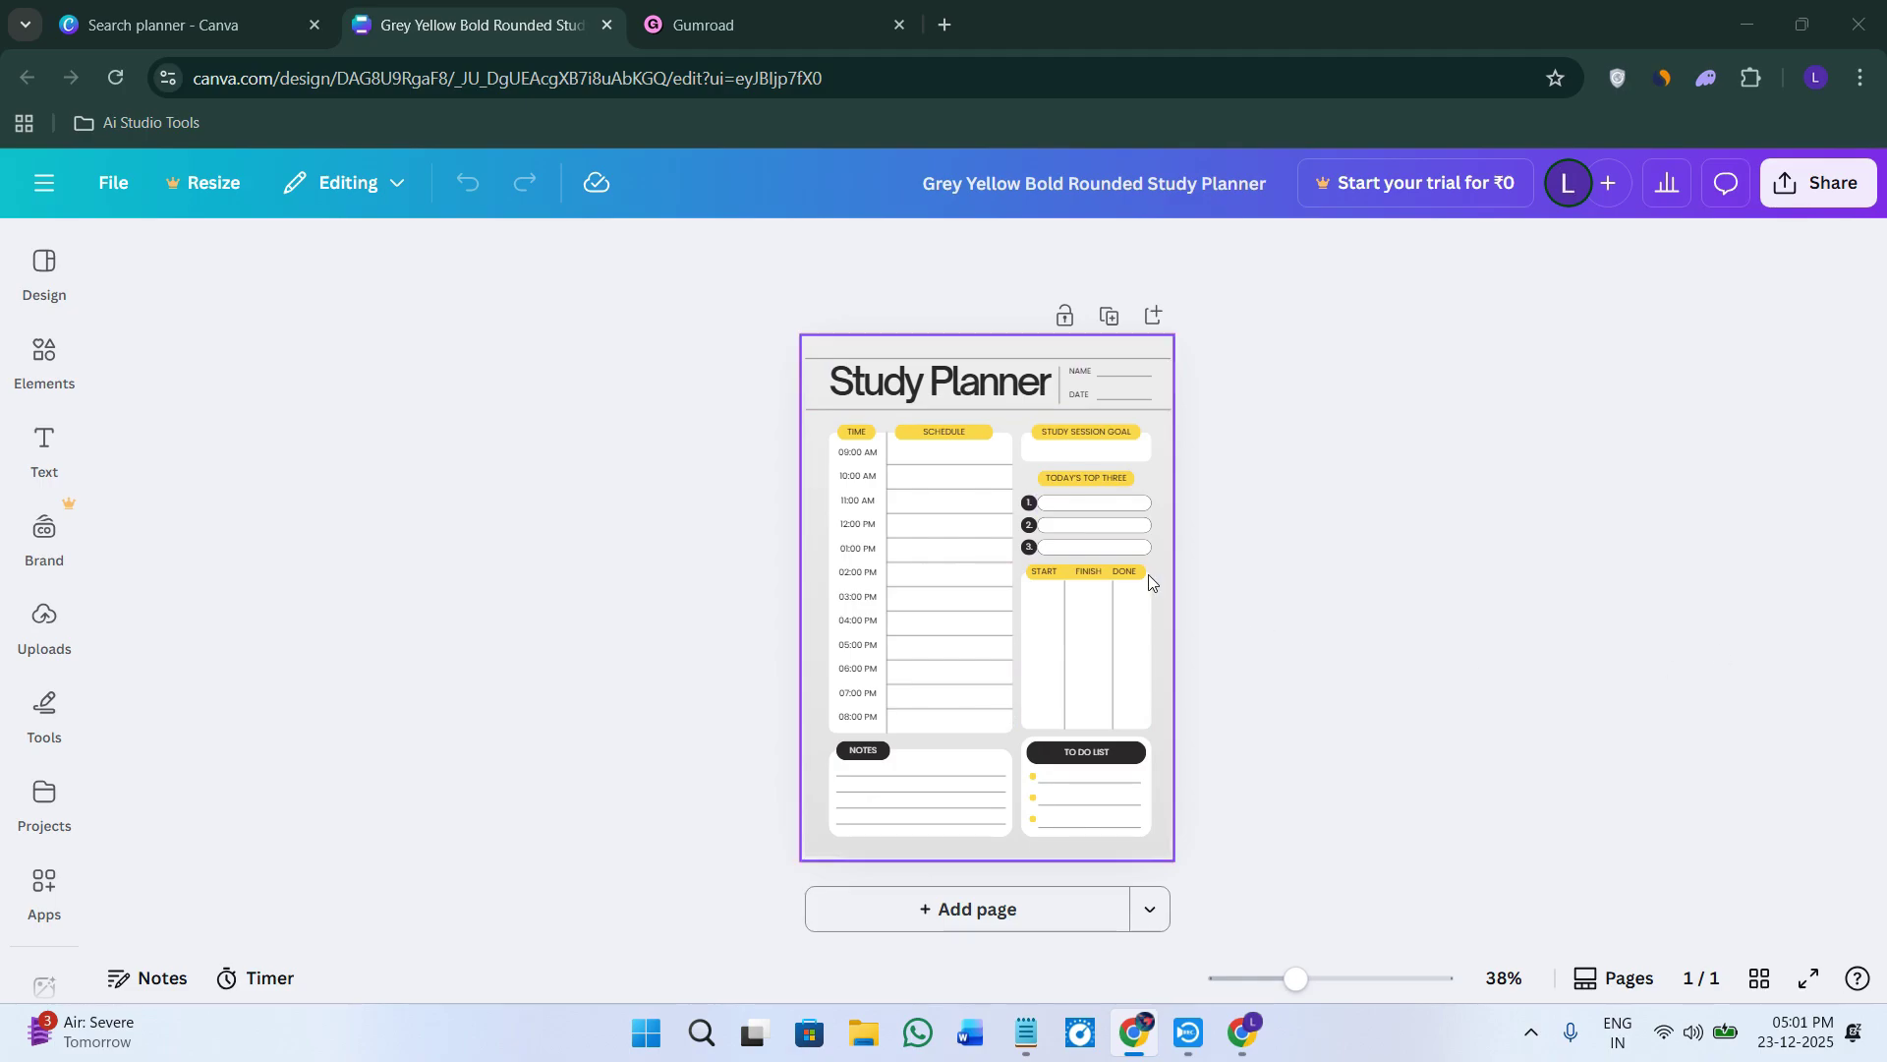
{"action": "left_click_drag", "start_coordinate": [1302, 984], "coordinate": [1318, 981]}
{"action": "scroll", "coordinate": [1314, 652], "scroll_direction": "up", "scroll_amount": 1}
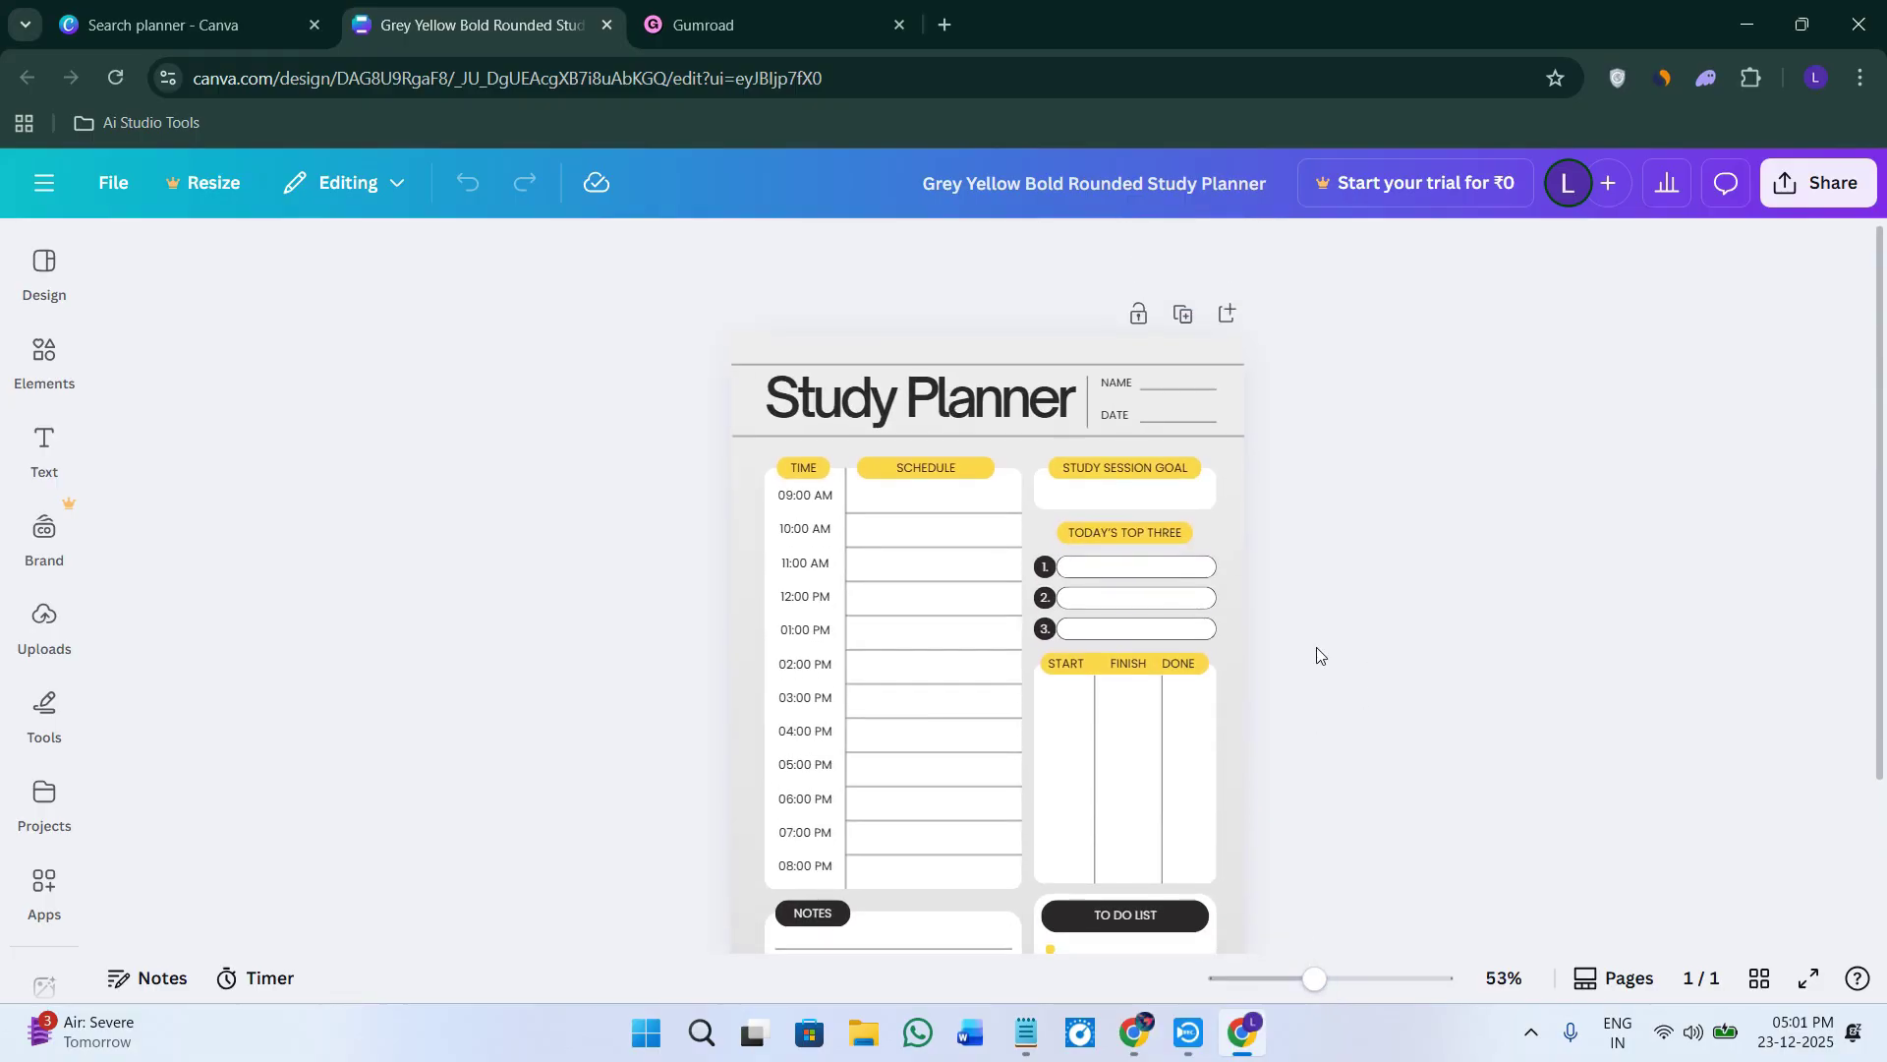
{"action": "left_click", "coordinate": [1068, 183]}
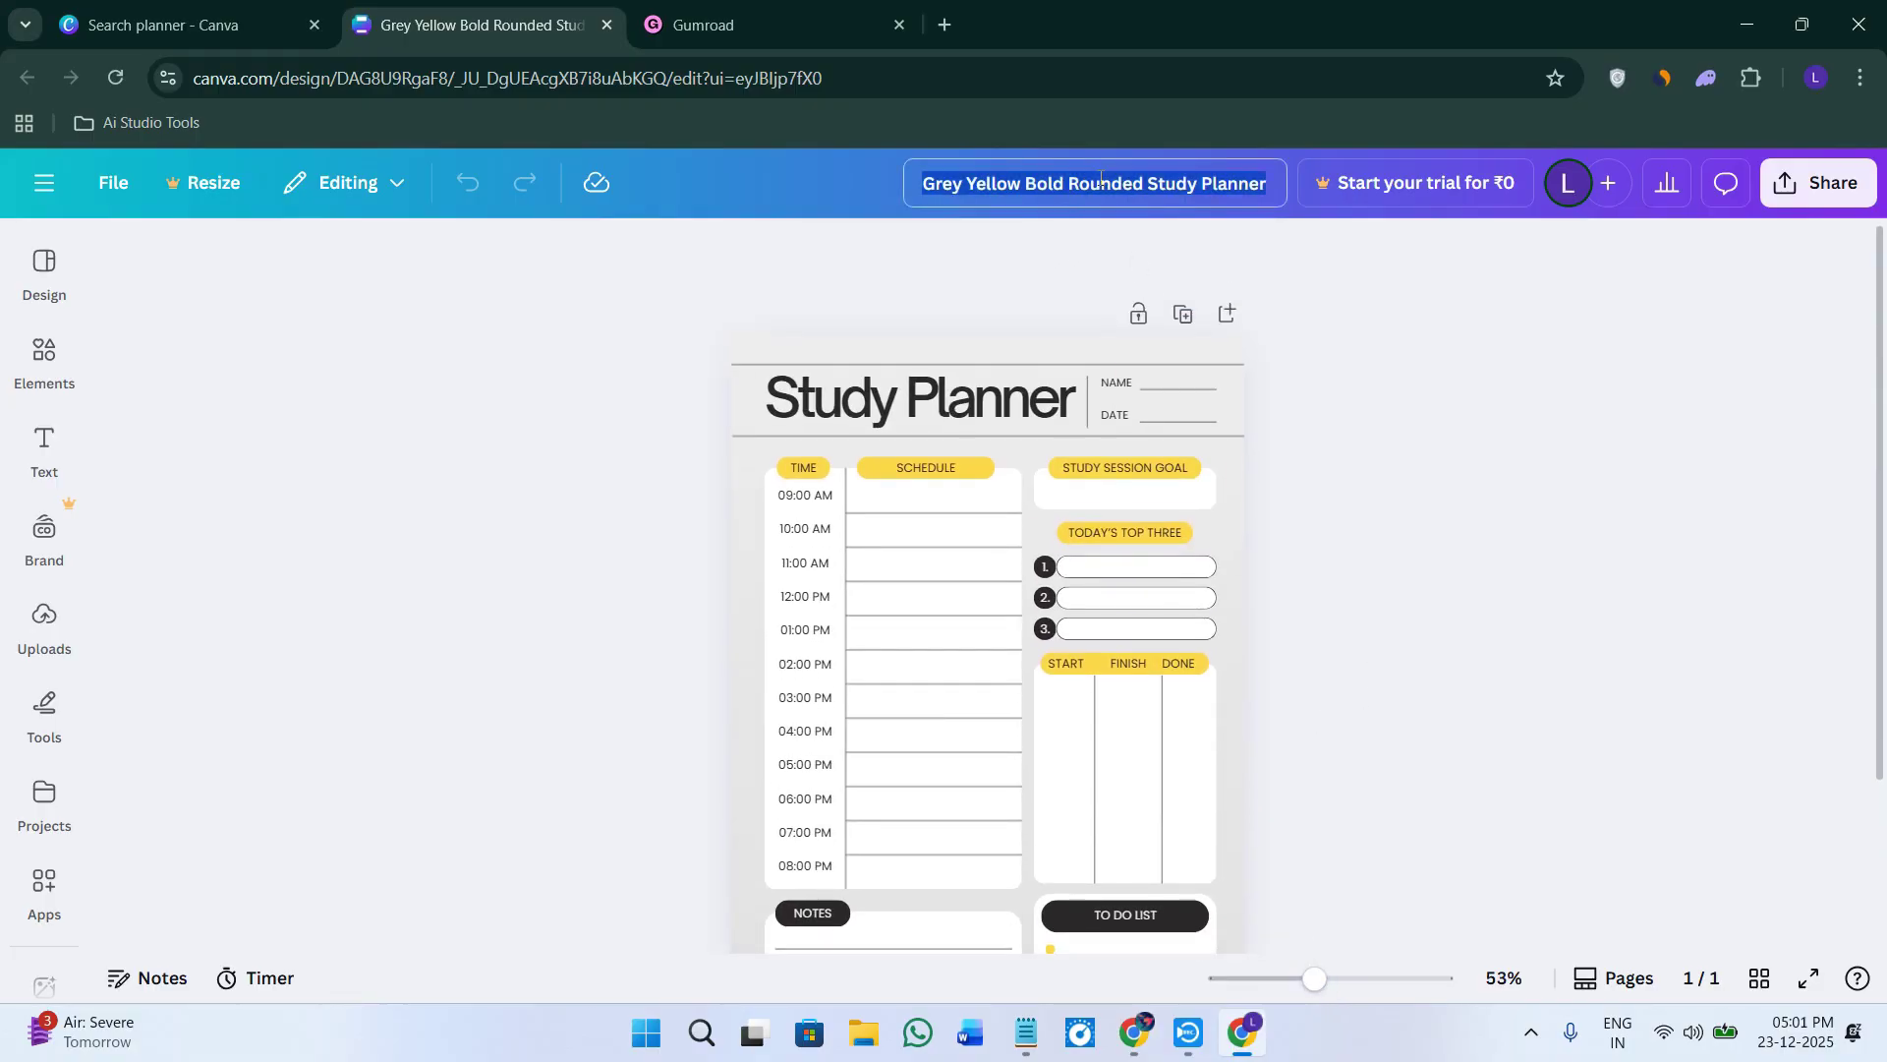
{"action": "type", "text": "Daily Productivity Planner"}
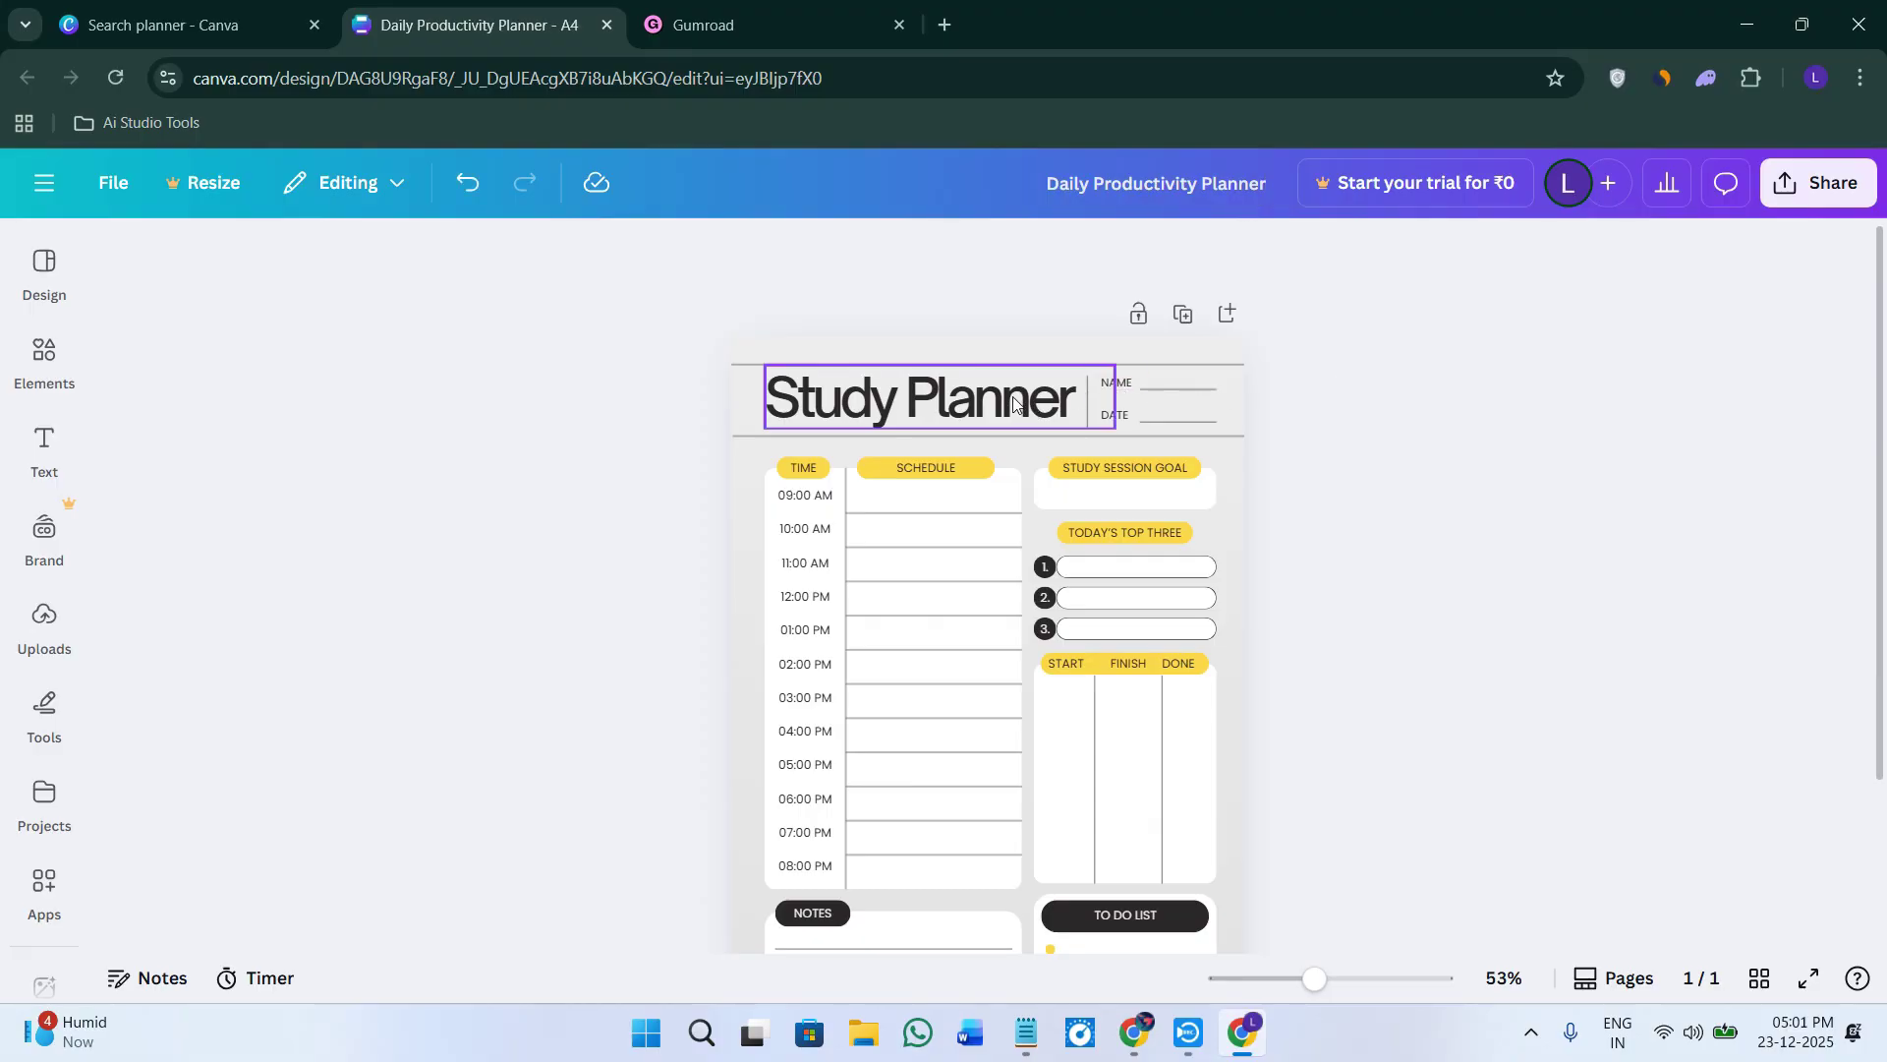
Replace the "Study Planner" heading with "Daily Productivity Planner" and scale it to font size 36 on one line in the header.
{"action": "double_click", "coordinate": [1044, 401]}
{"action": "type", "text": "Daily Productivity Planner"}
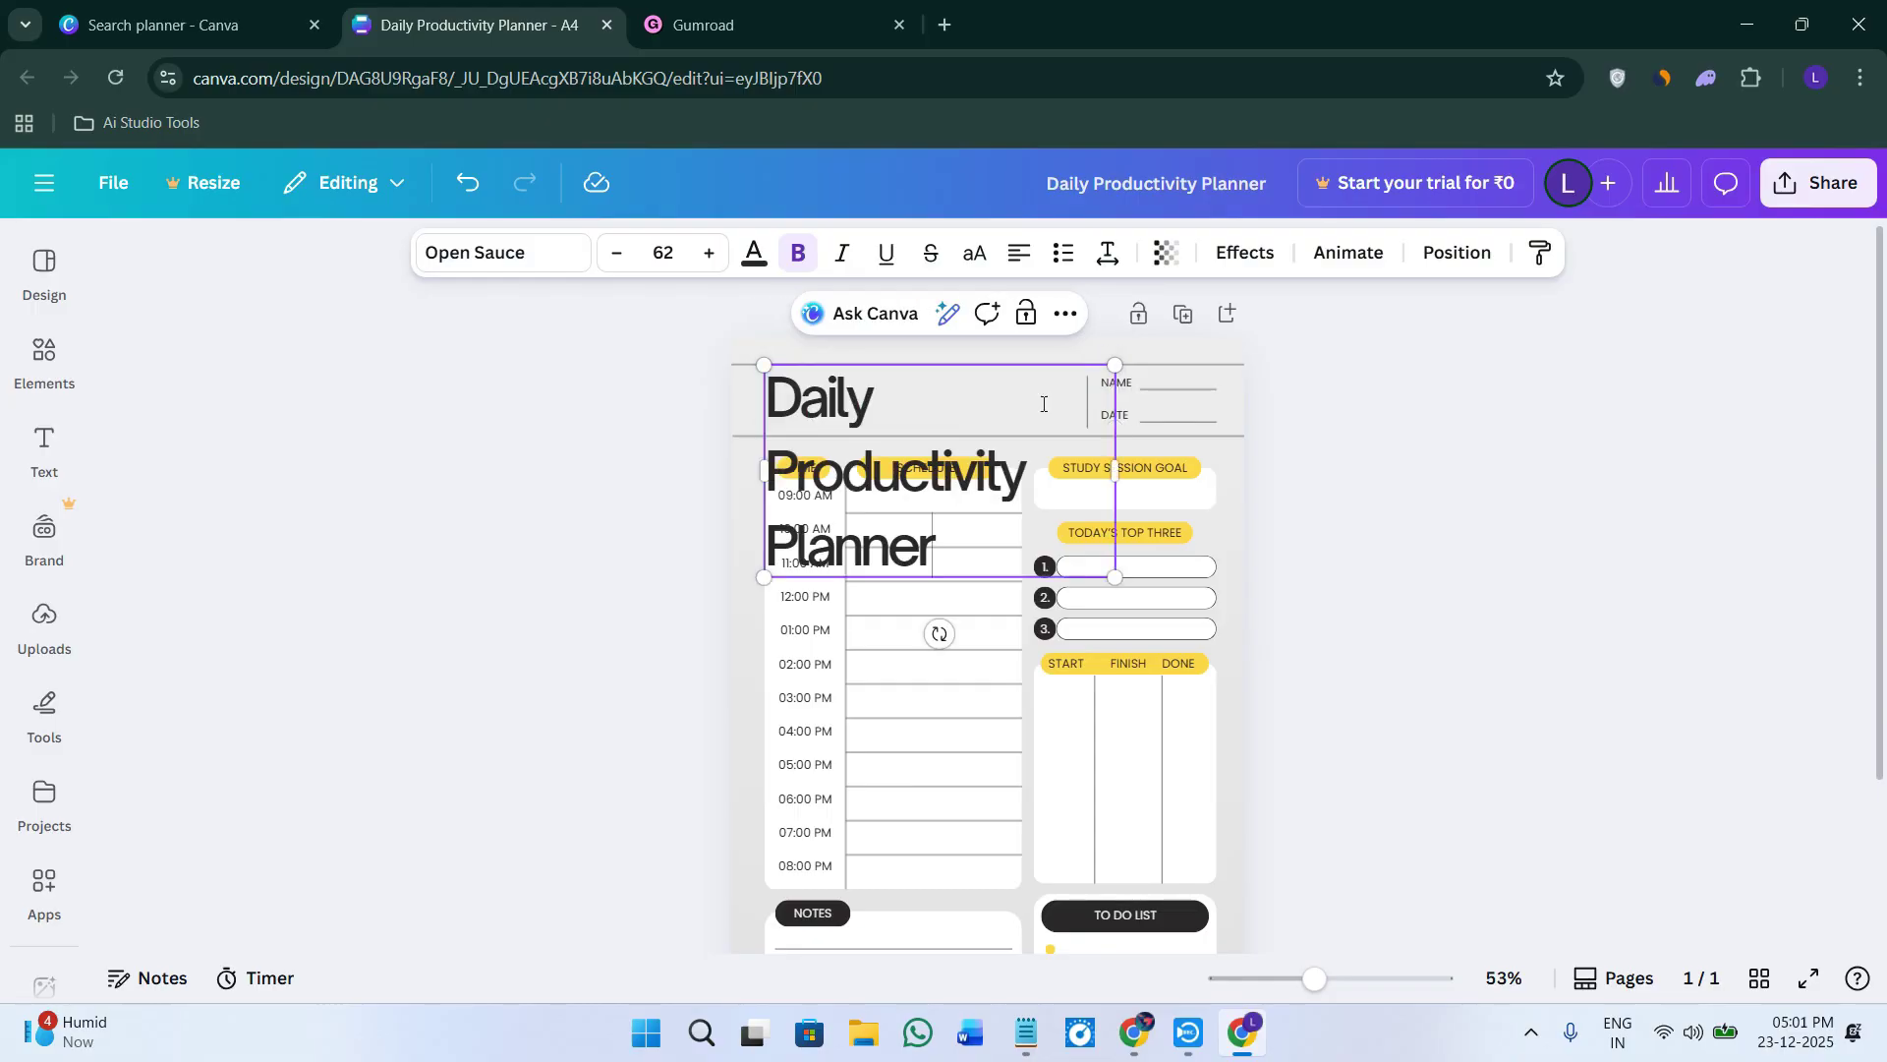
{"action": "left_click_drag", "start_coordinate": [1114, 471], "coordinate": [1082, 405]}
{"action": "left_click", "coordinate": [1390, 468]}
{"action": "left_click_drag", "start_coordinate": [925, 381], "coordinate": [907, 395]}
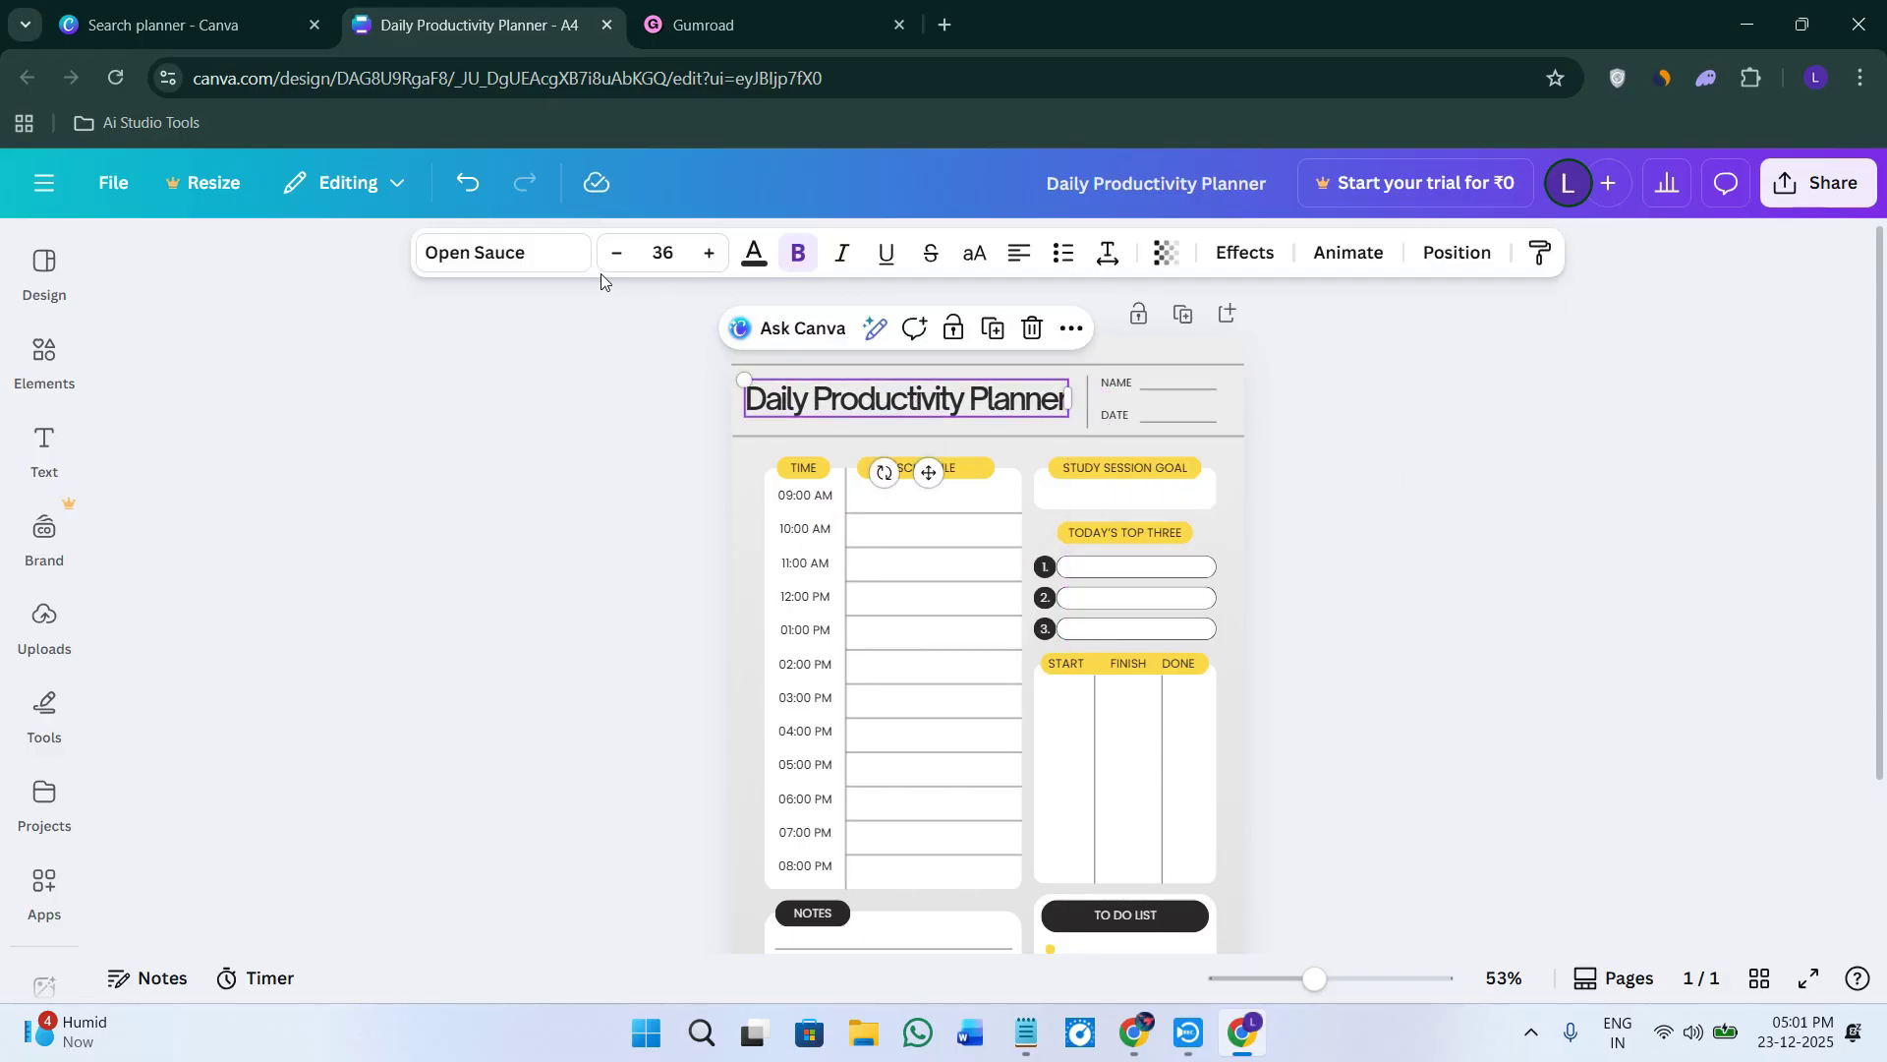
Change the planner heading's font to League Spartan.
{"action": "left_click", "coordinate": [560, 263]}
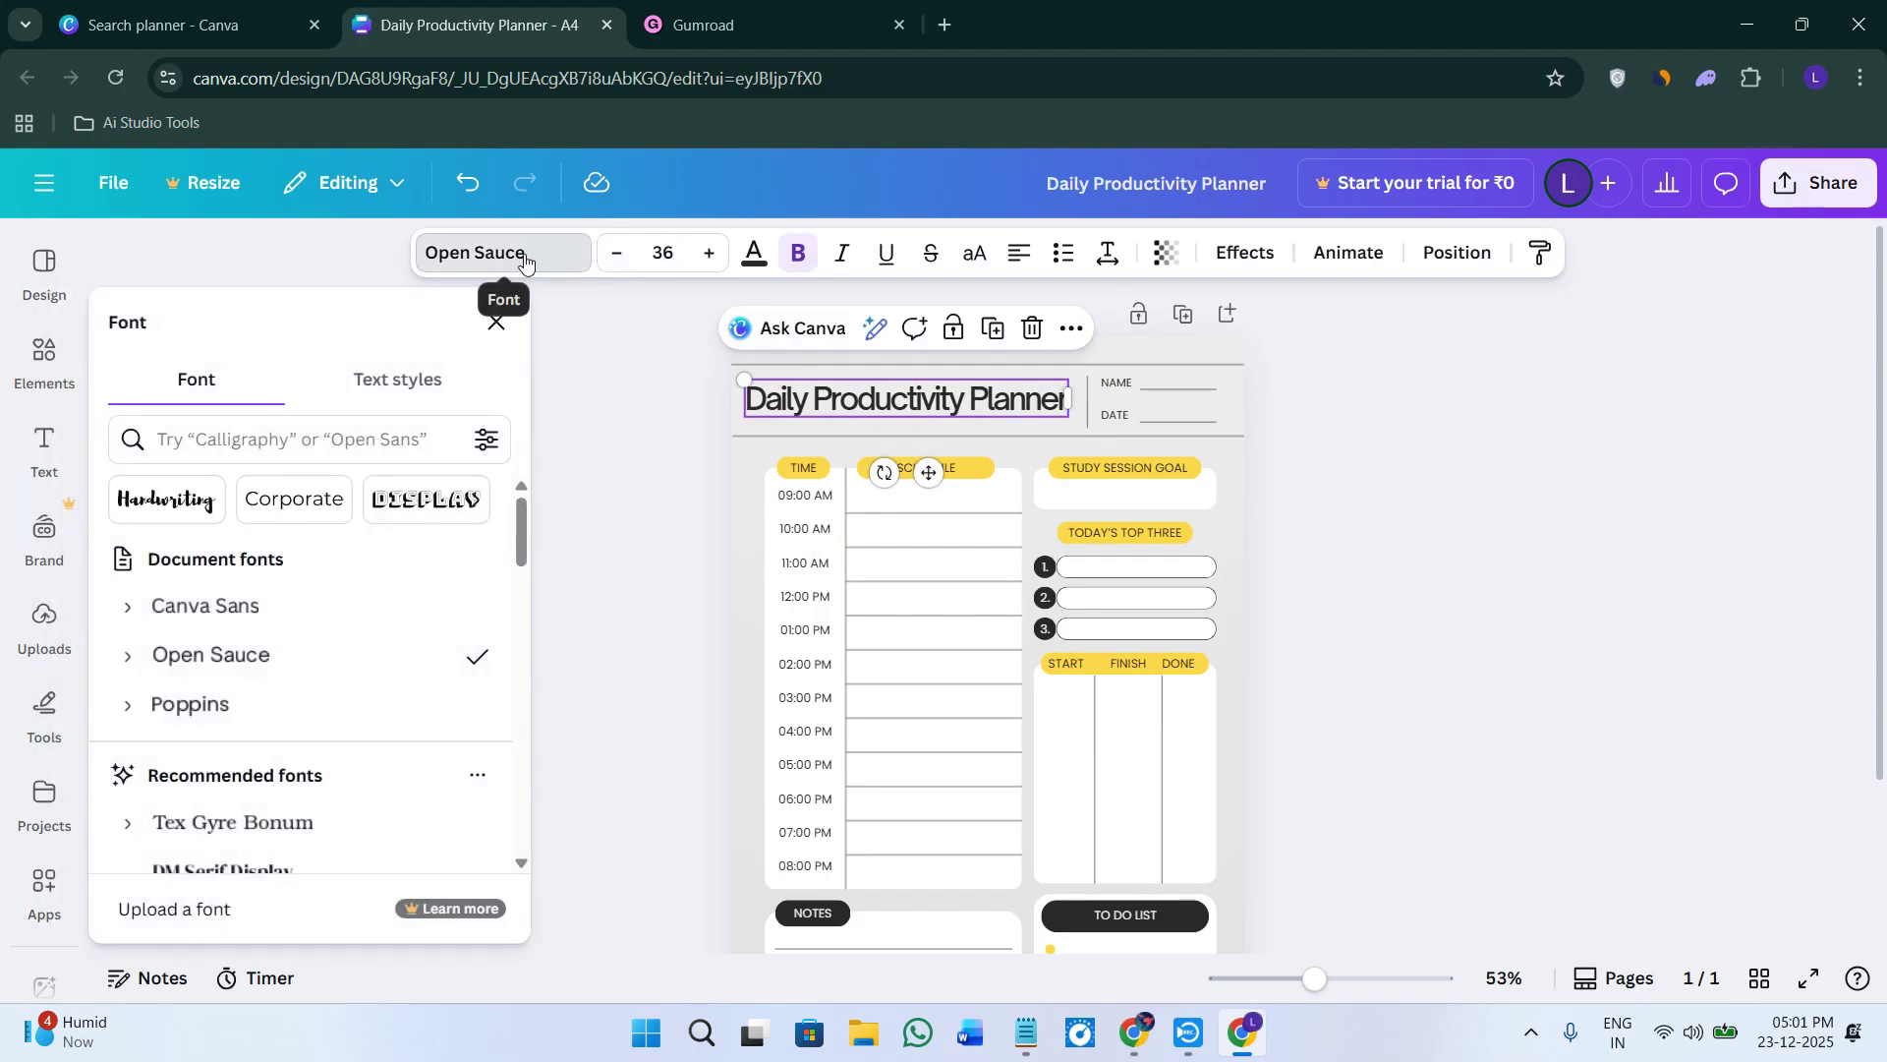
{"action": "scroll", "coordinate": [253, 657], "scroll_direction": "down", "scroll_amount": 5}
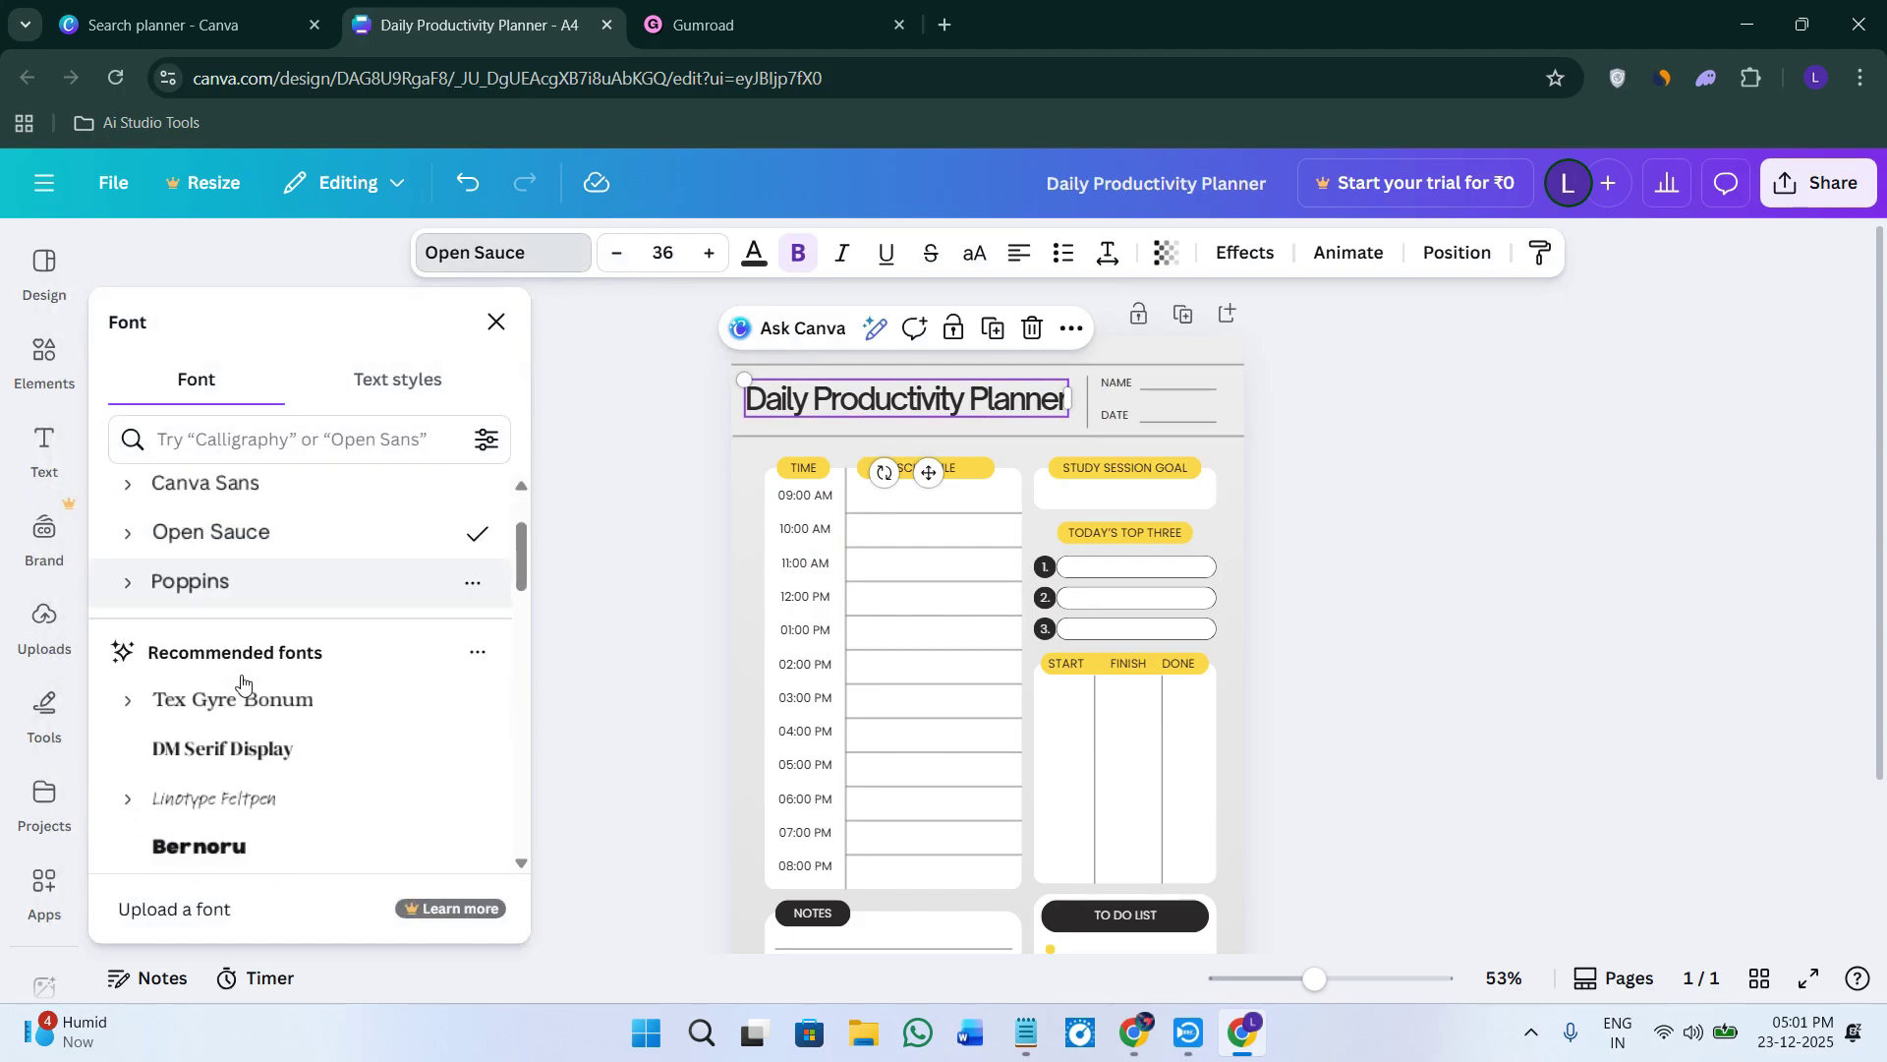
{"action": "scroll", "coordinate": [261, 660], "scroll_direction": "down", "scroll_amount": 4}
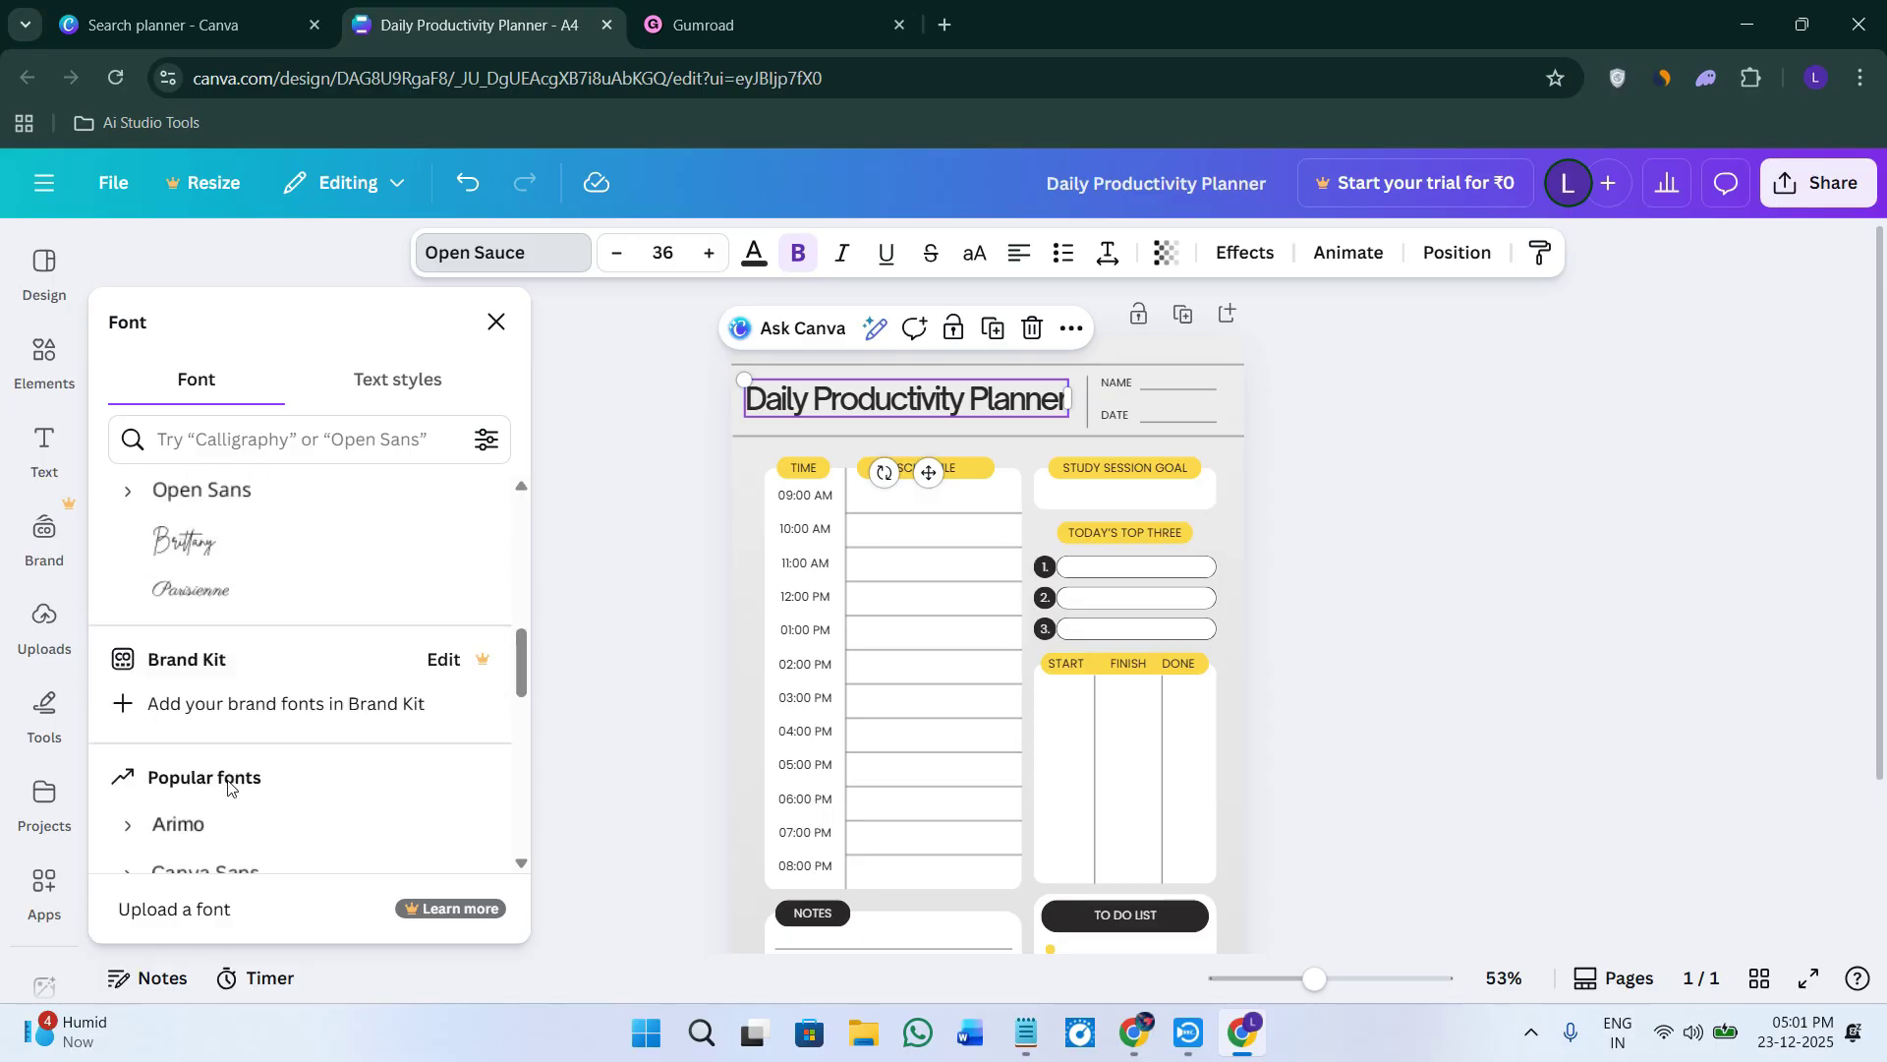
{"action": "scroll", "coordinate": [229, 853], "scroll_direction": "down", "scroll_amount": 2}
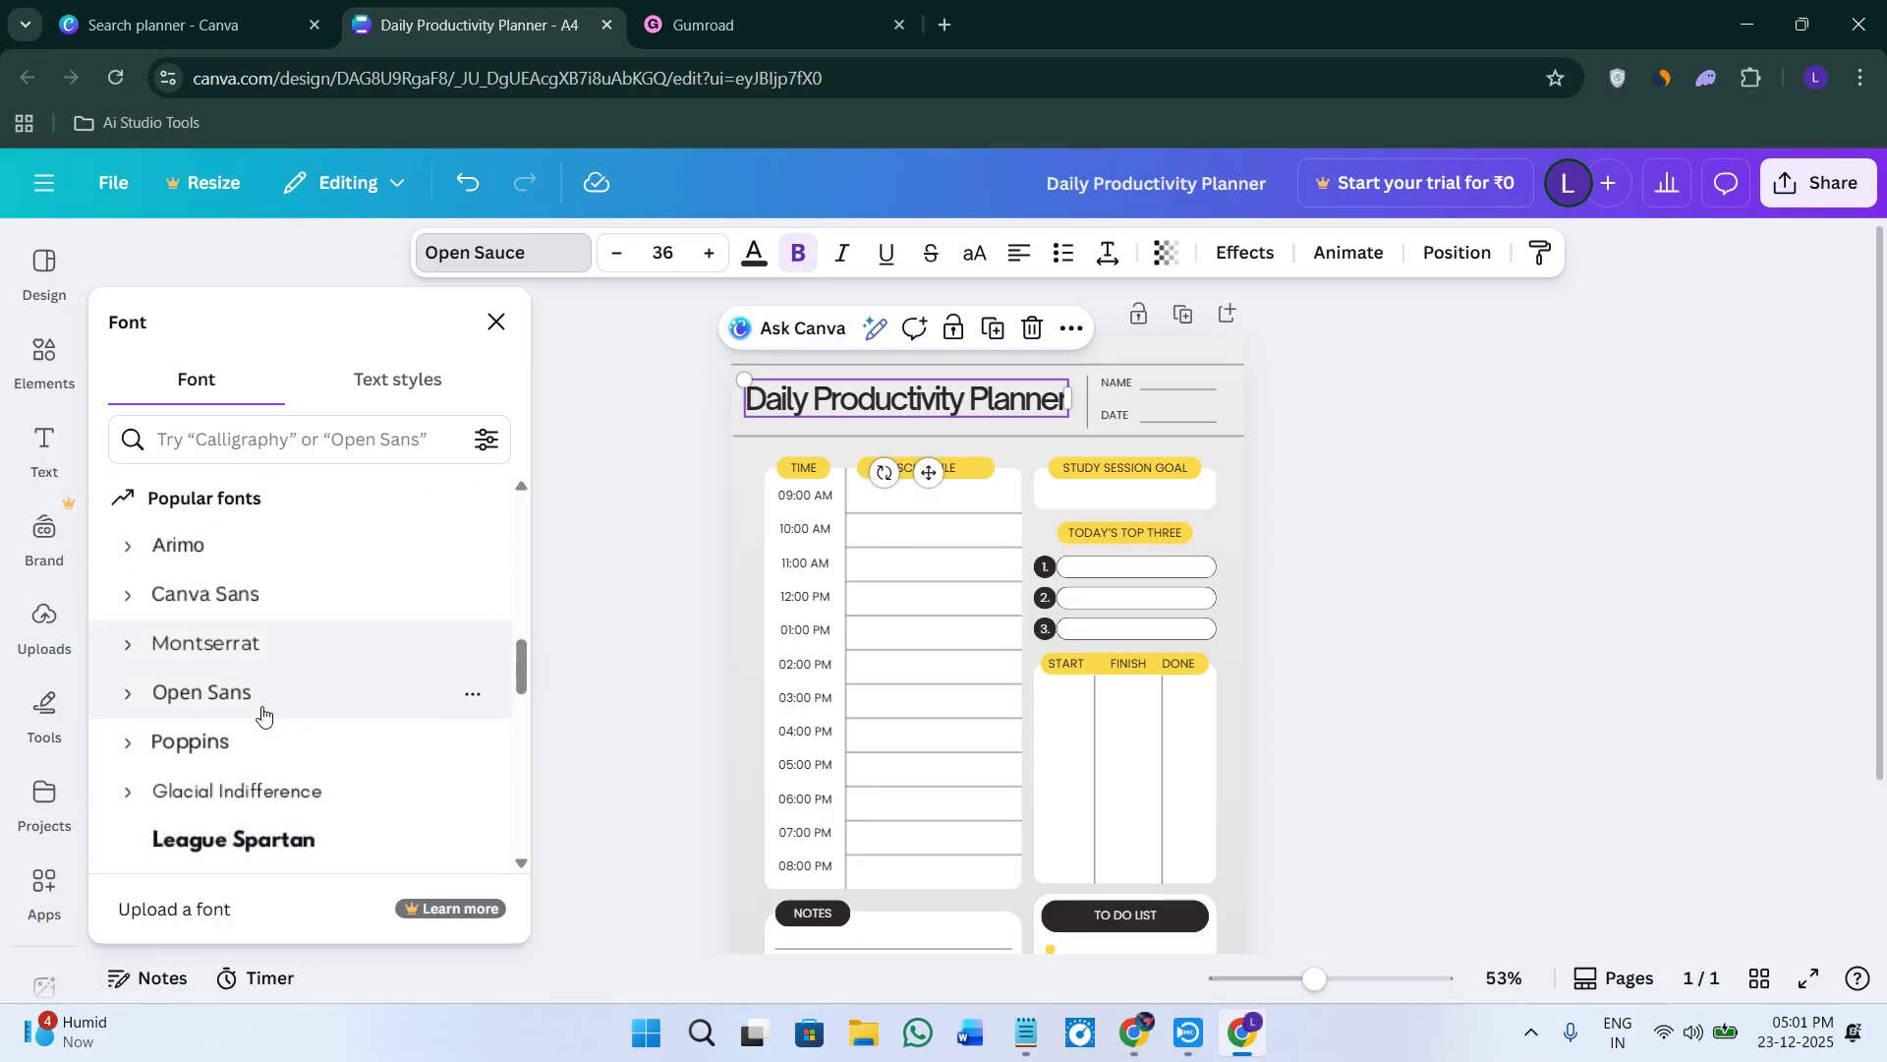
{"action": "left_click", "coordinate": [271, 858]}
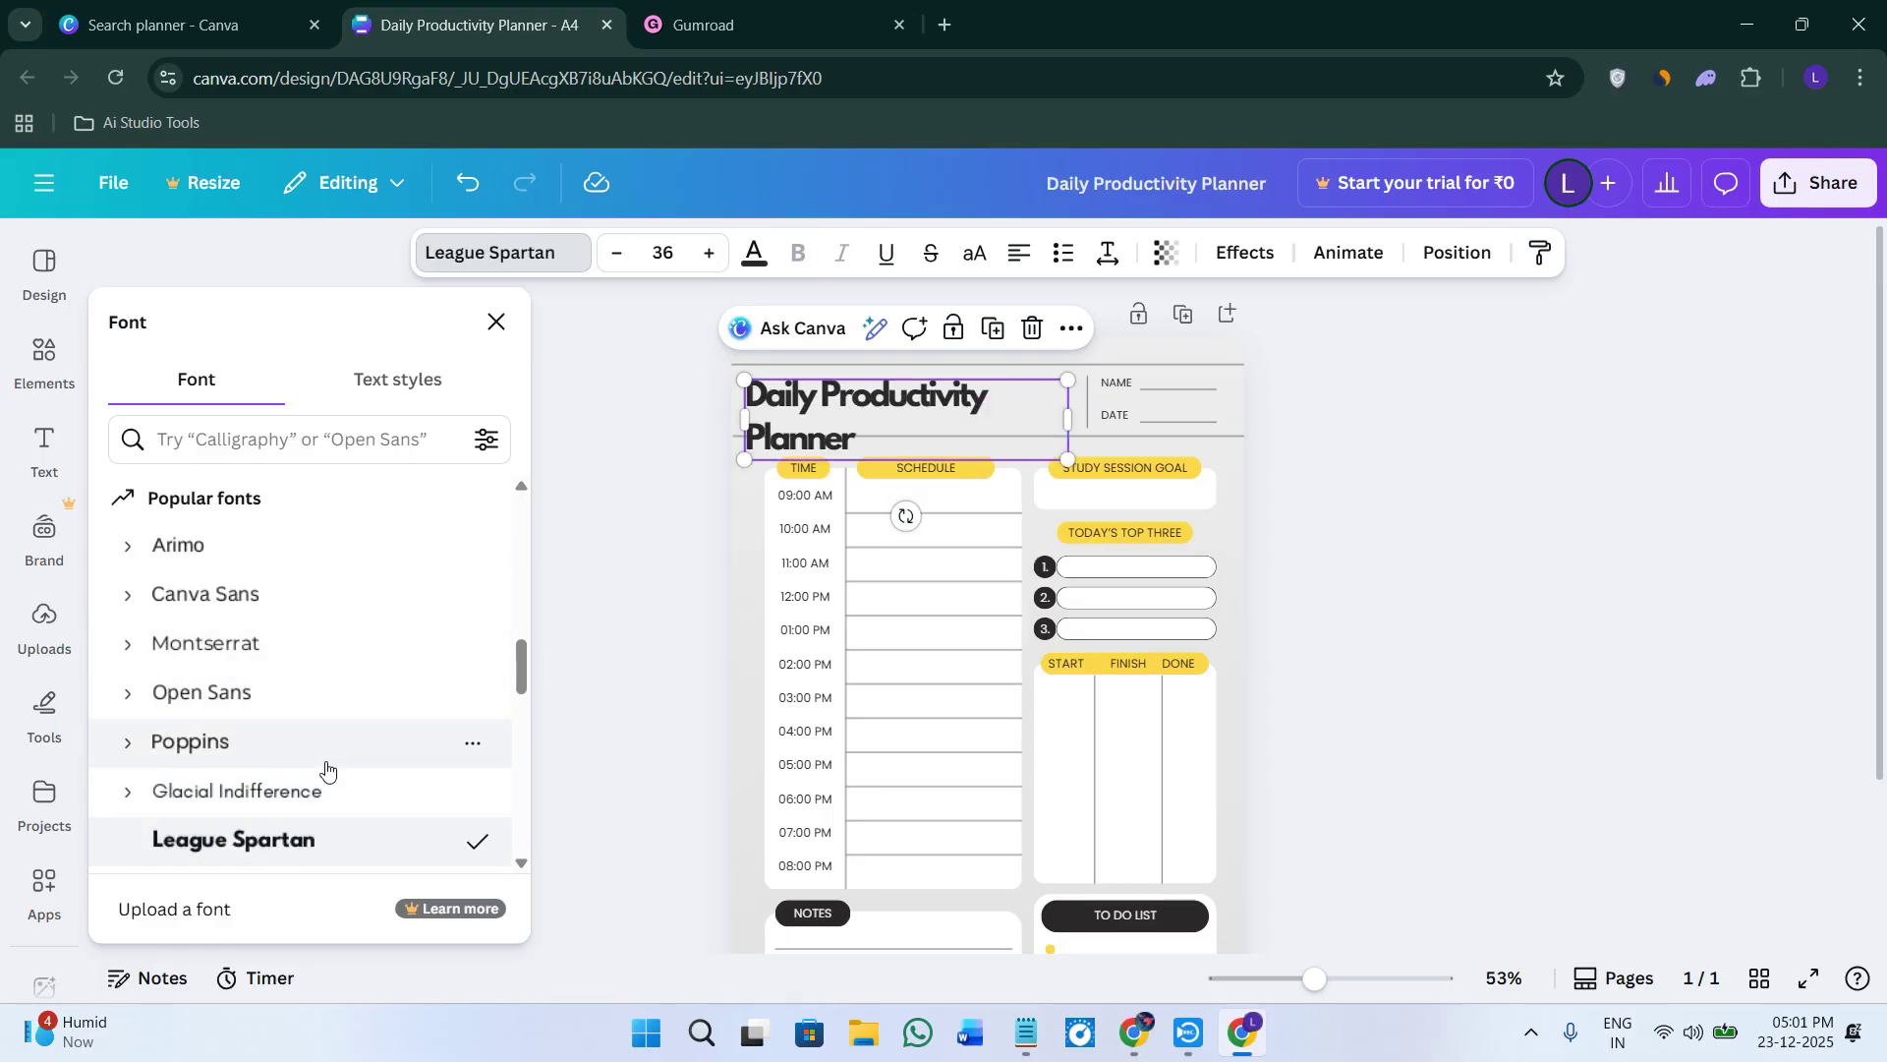
Refit the heading on one line beside the NAME and DATE fields and centre it vertically between the header lines.
{"action": "left_click_drag", "start_coordinate": [1066, 420], "coordinate": [1118, 399]}
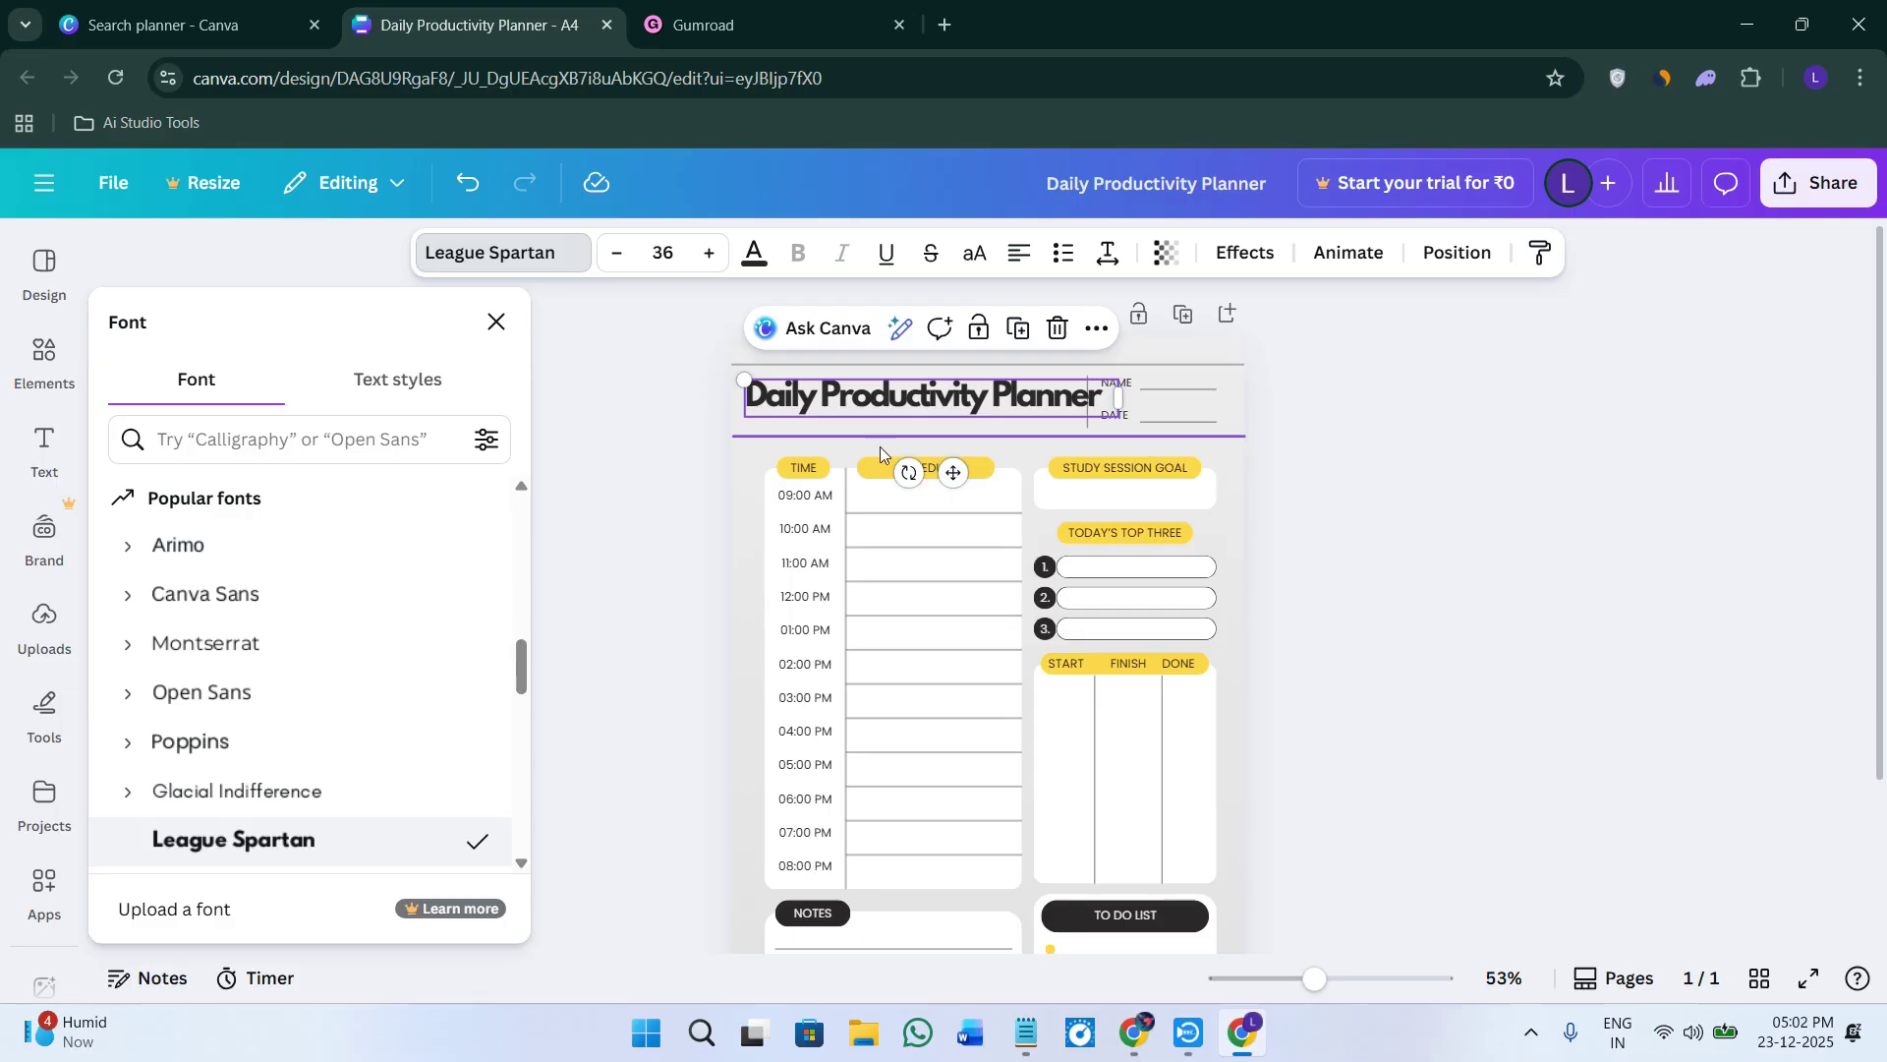
{"action": "left_click_drag", "start_coordinate": [1117, 416], "coordinate": [1079, 412]}
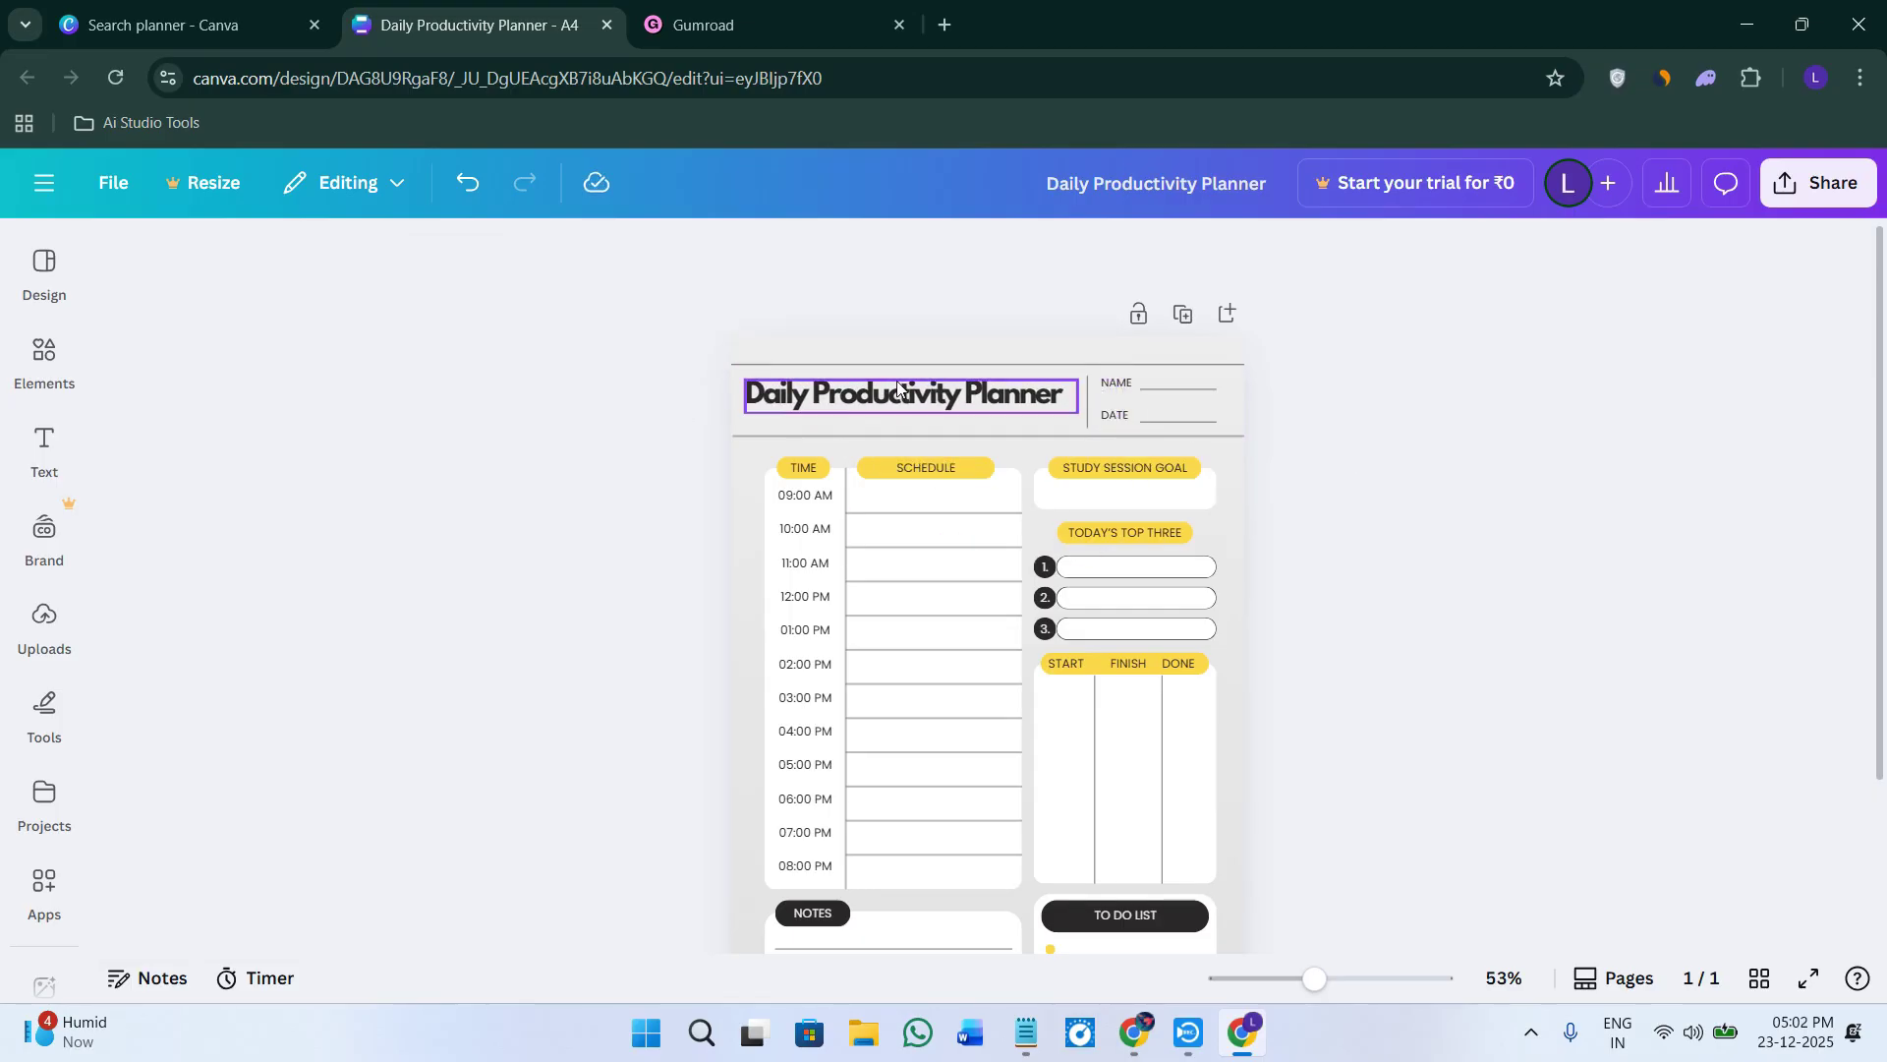
{"action": "left_click_drag", "start_coordinate": [909, 380], "coordinate": [906, 389]}
{"action": "key", "text": "Escape"}
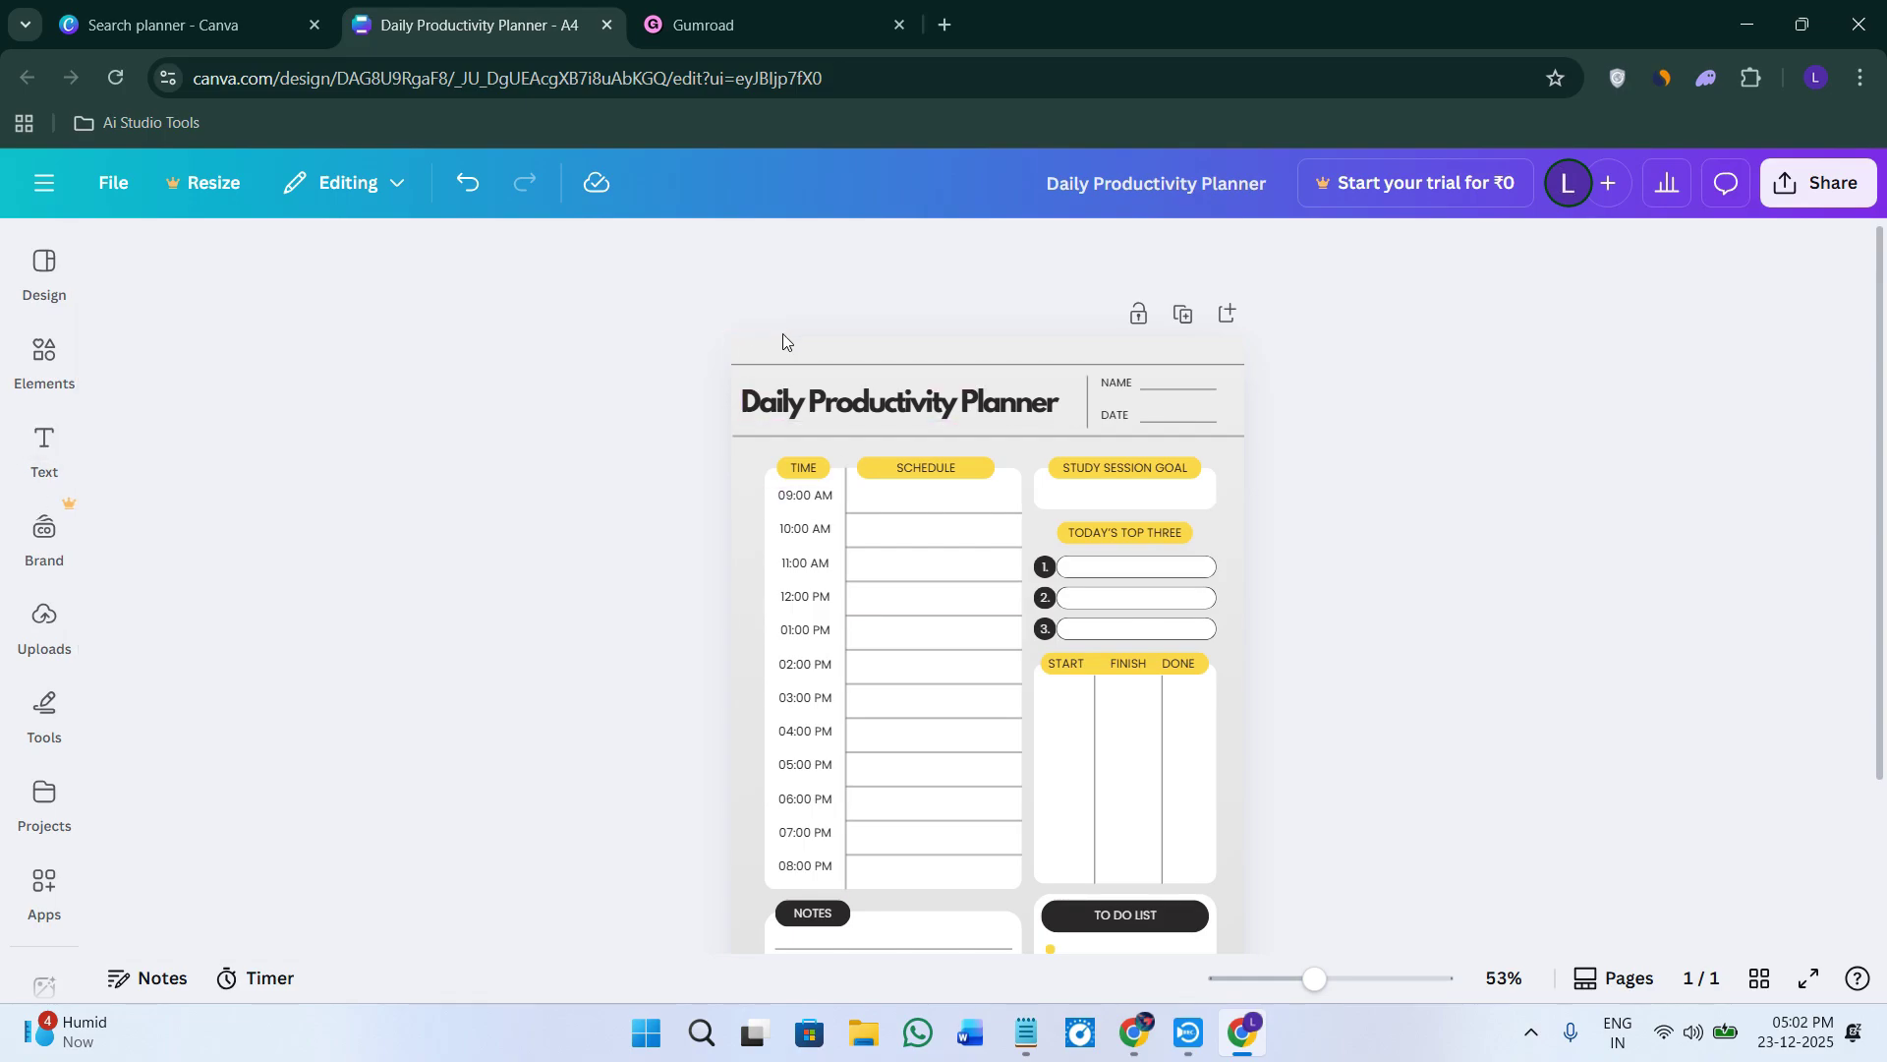
Change the planner page's background color to the light orange default solid color.
{"action": "left_click", "coordinate": [782, 336]}
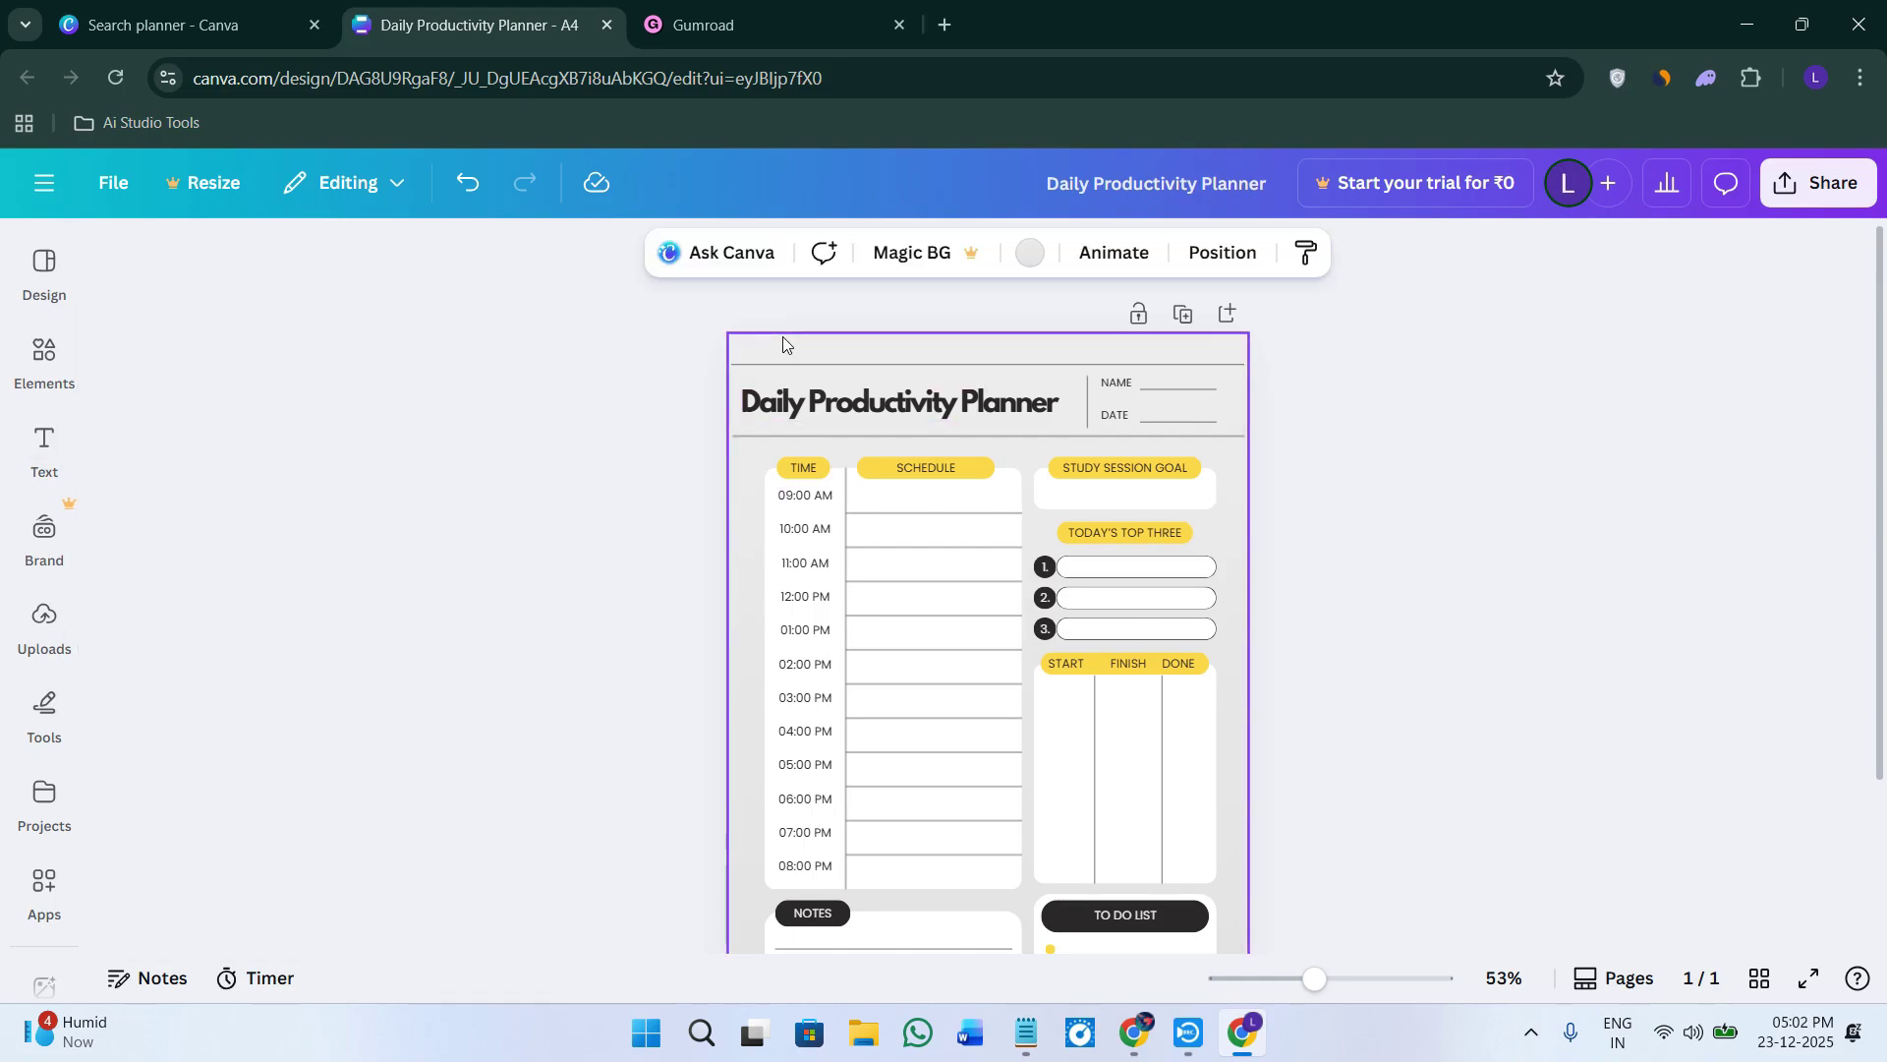
{"action": "scroll", "coordinate": [1248, 806], "scroll_direction": "down", "scroll_amount": 3}
{"action": "scroll", "coordinate": [1253, 810], "scroll_direction": "up", "scroll_amount": 3}
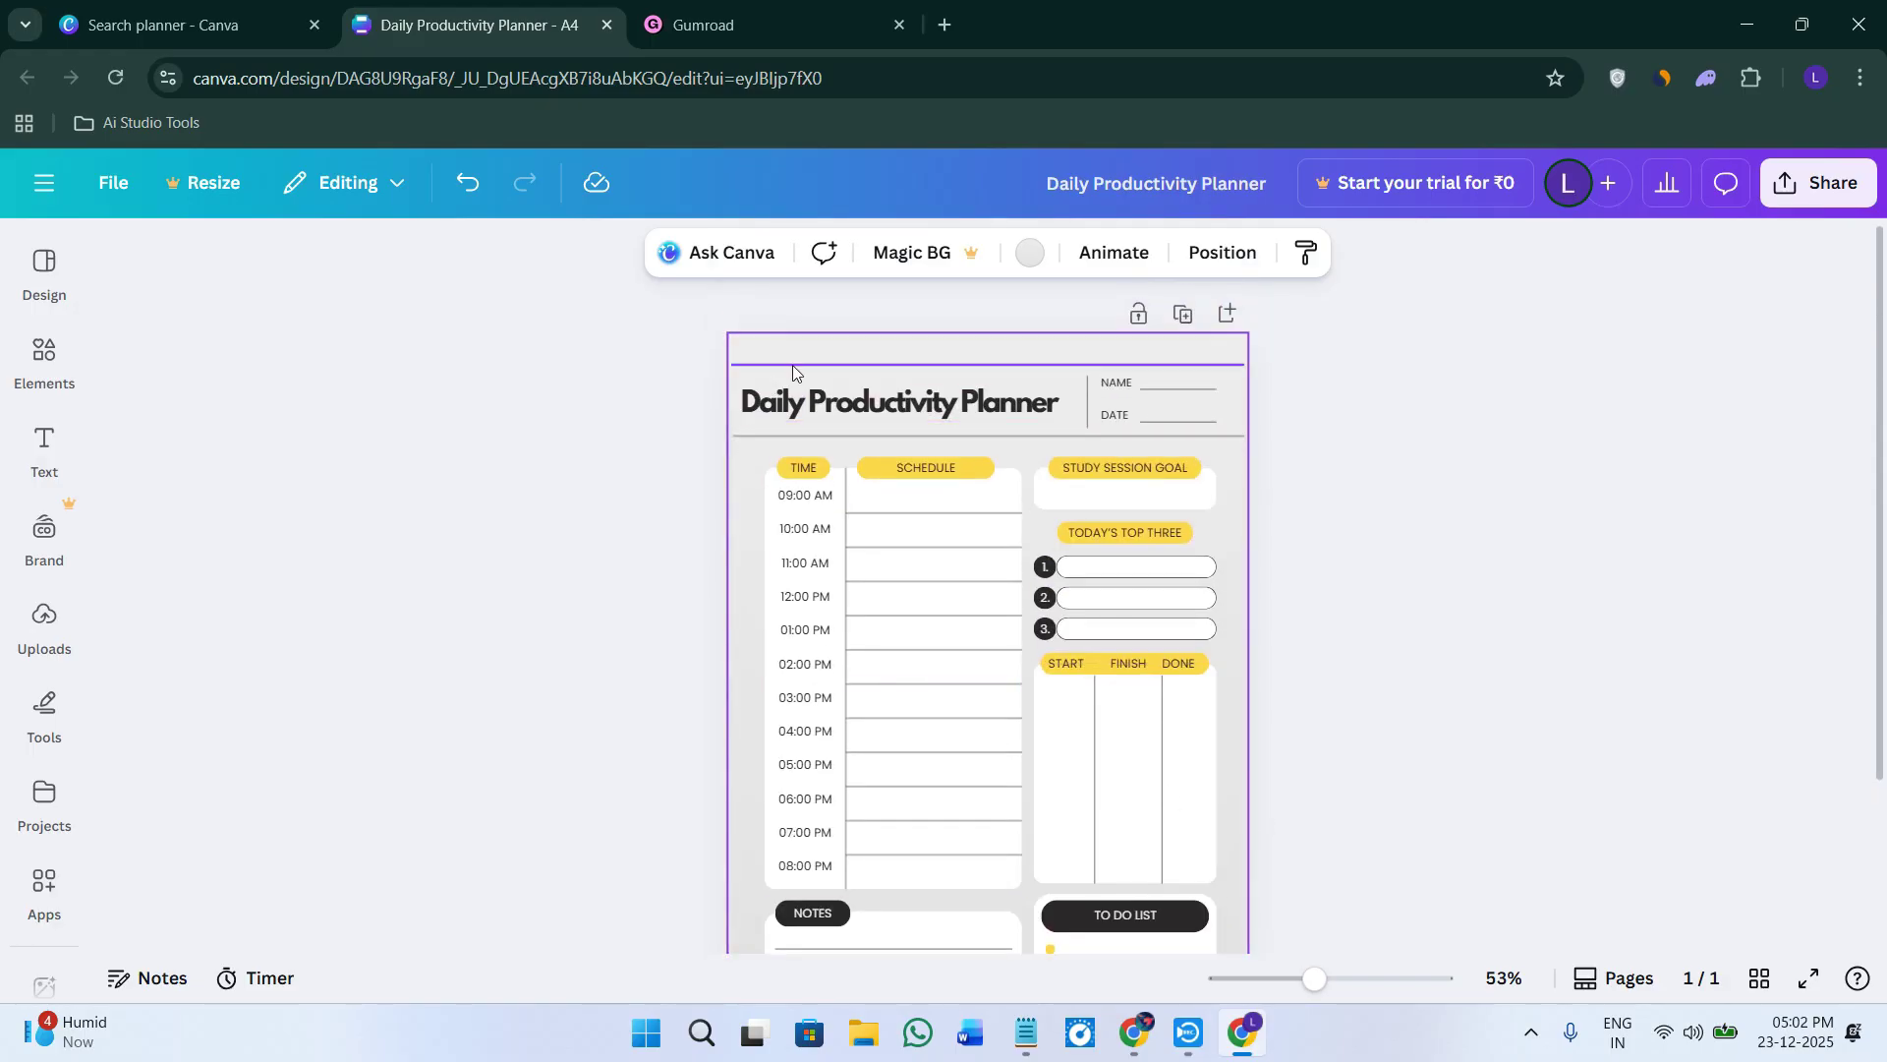
{"action": "left_click", "coordinate": [1034, 256]}
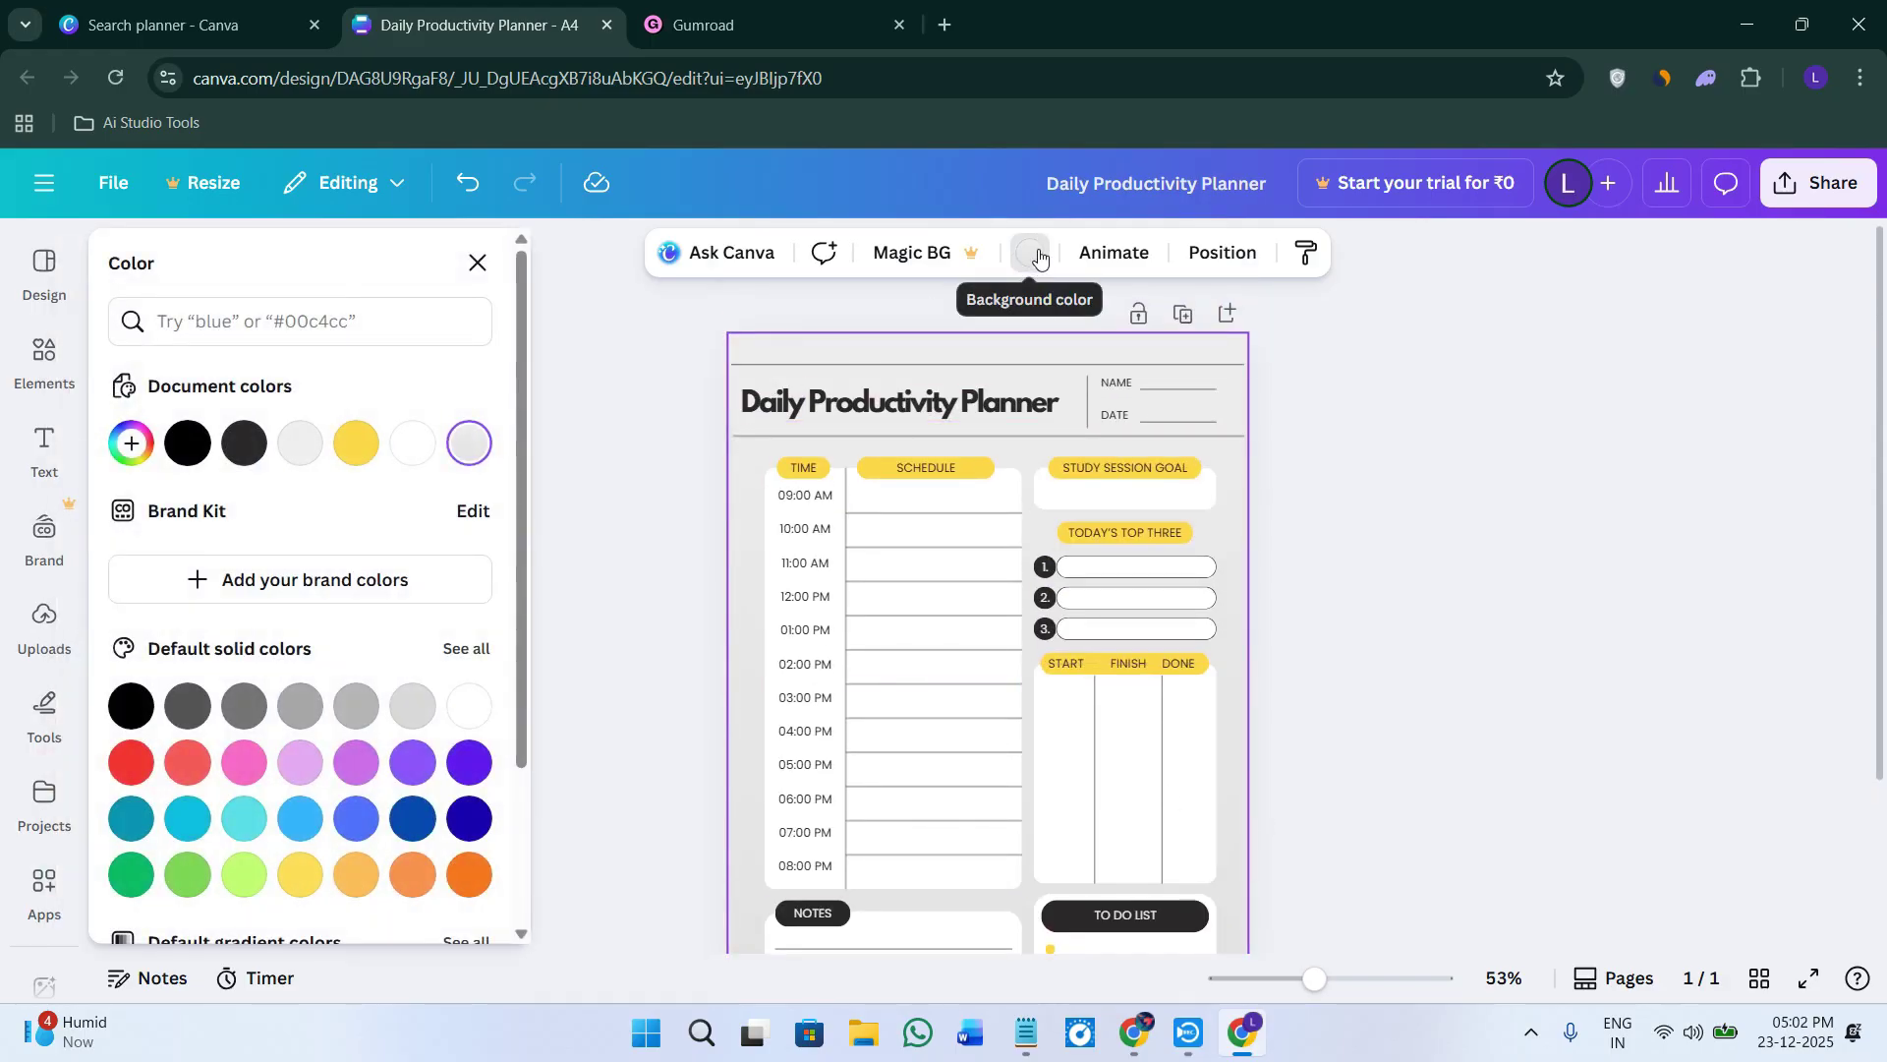
{"action": "scroll", "coordinate": [397, 609], "scroll_direction": "down", "scroll_amount": 2}
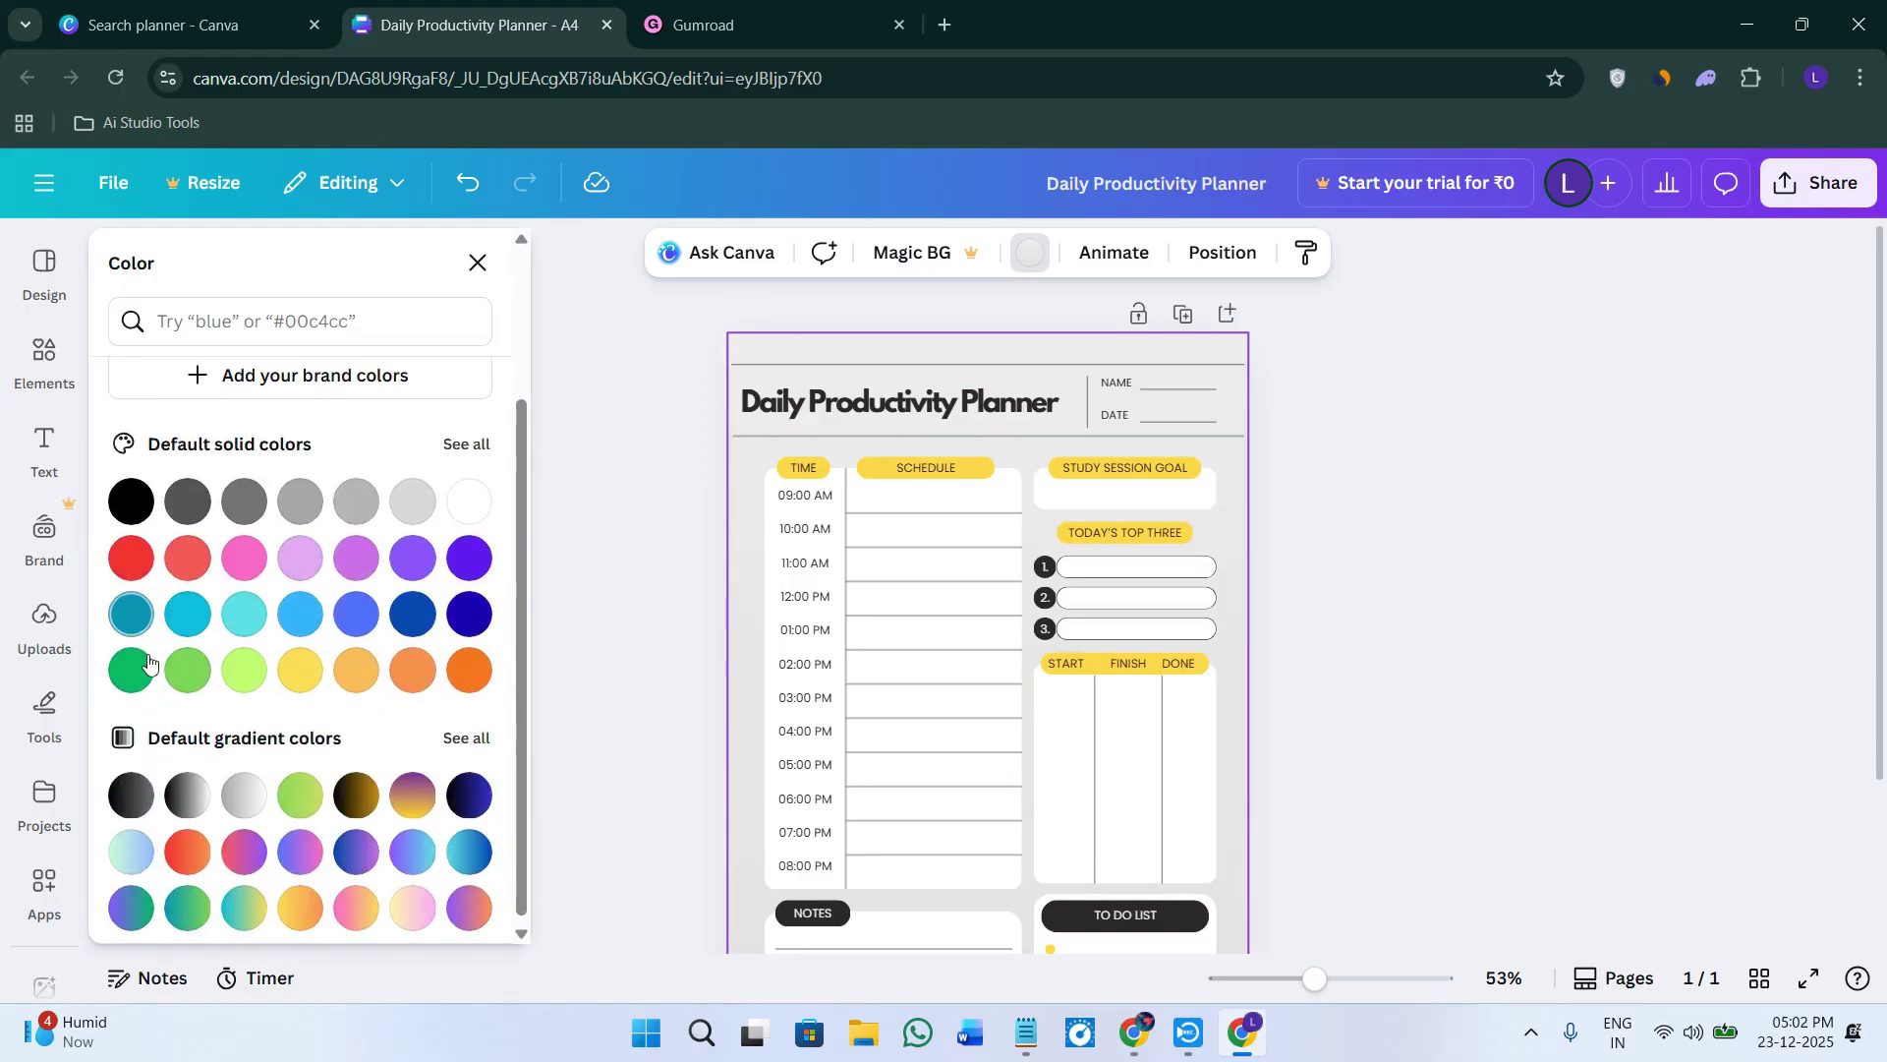
{"action": "left_click", "coordinate": [187, 669]}
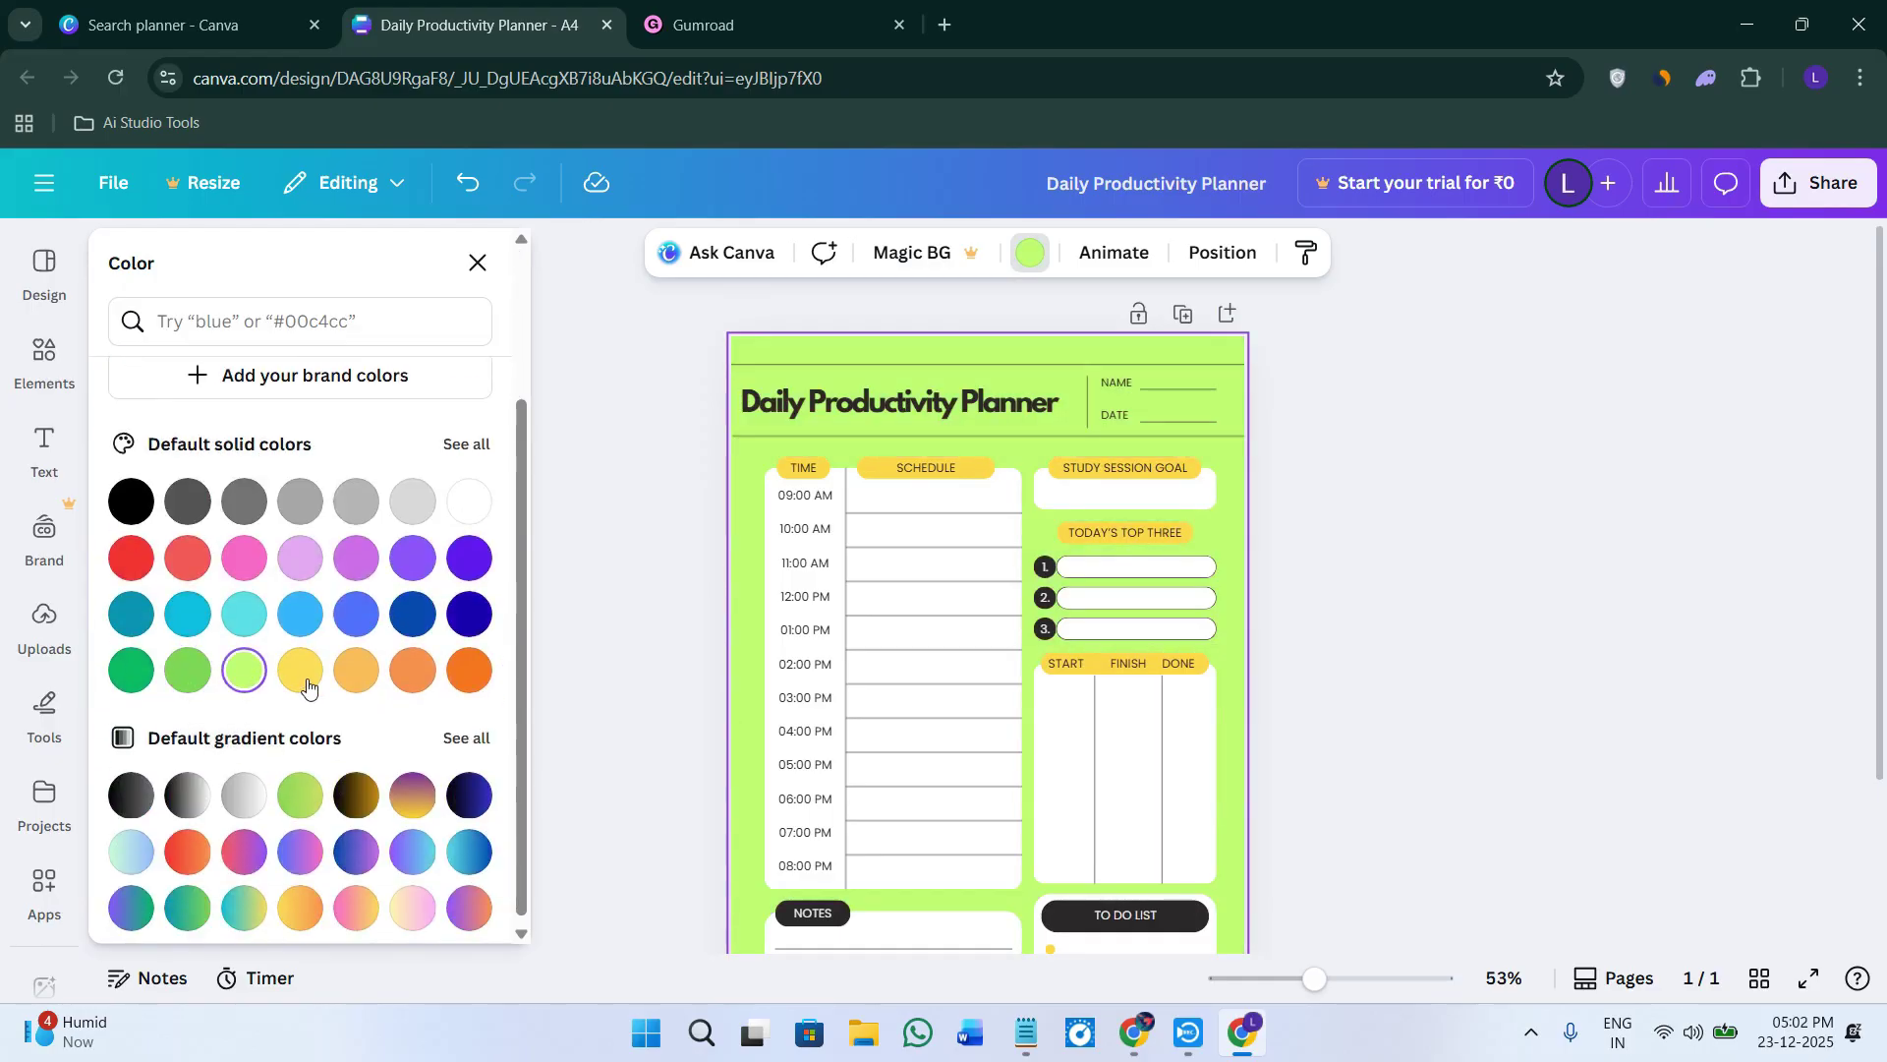
{"action": "left_click", "coordinate": [350, 682]}
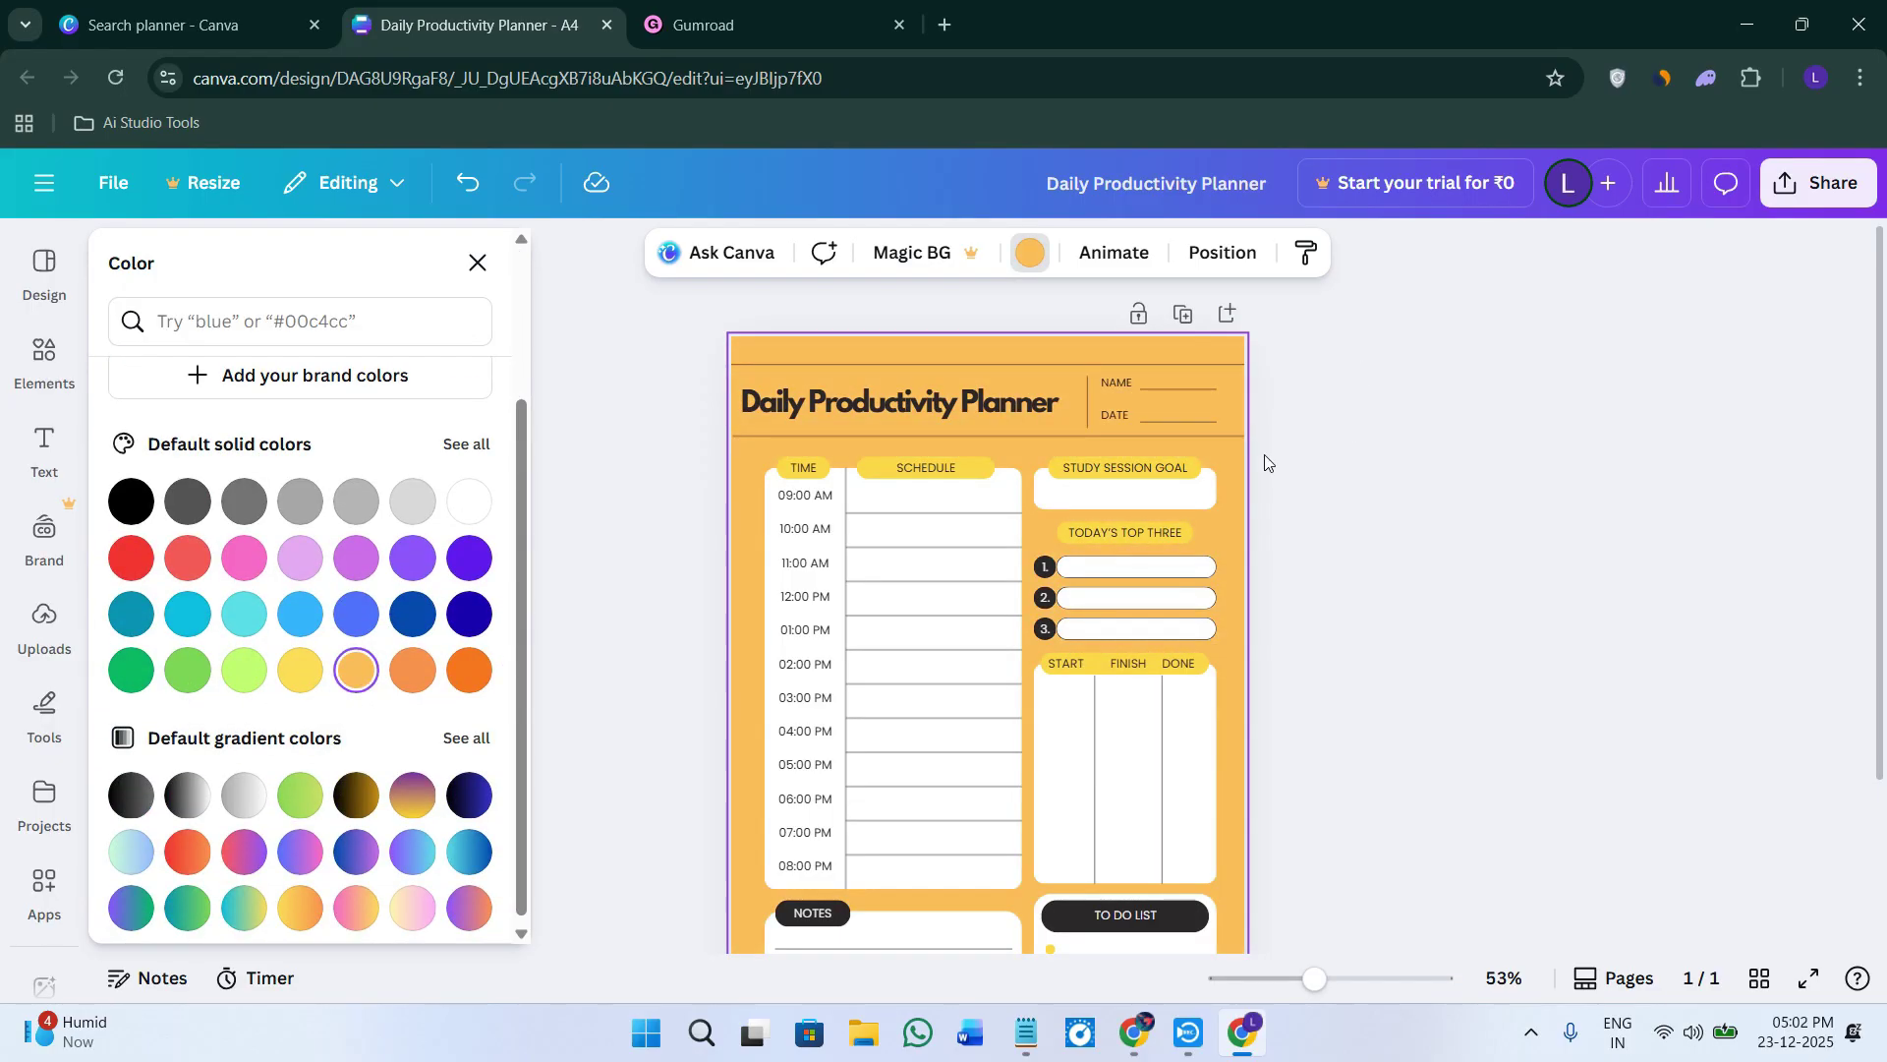
{"action": "scroll", "coordinate": [790, 634], "scroll_direction": "down", "scroll_amount": 2}
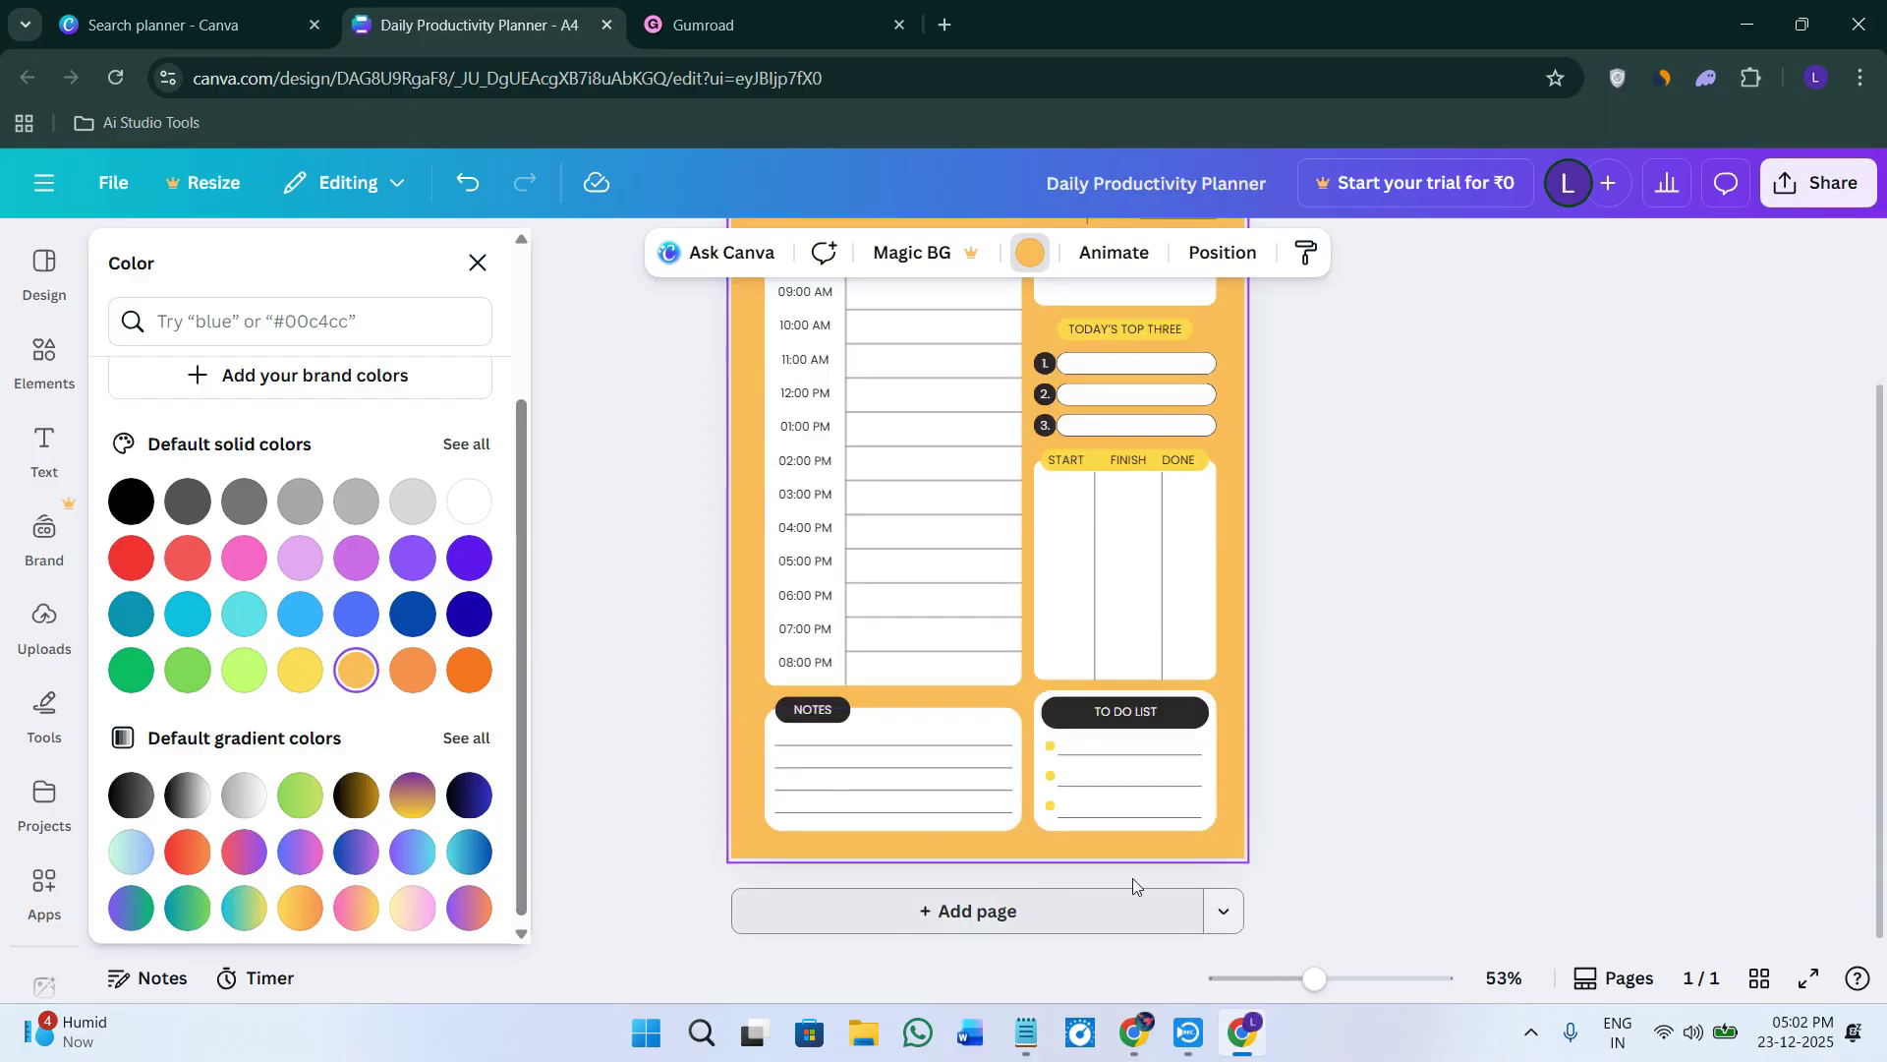
{"action": "scroll", "coordinate": [1132, 865], "scroll_direction": "up", "scroll_amount": 2}
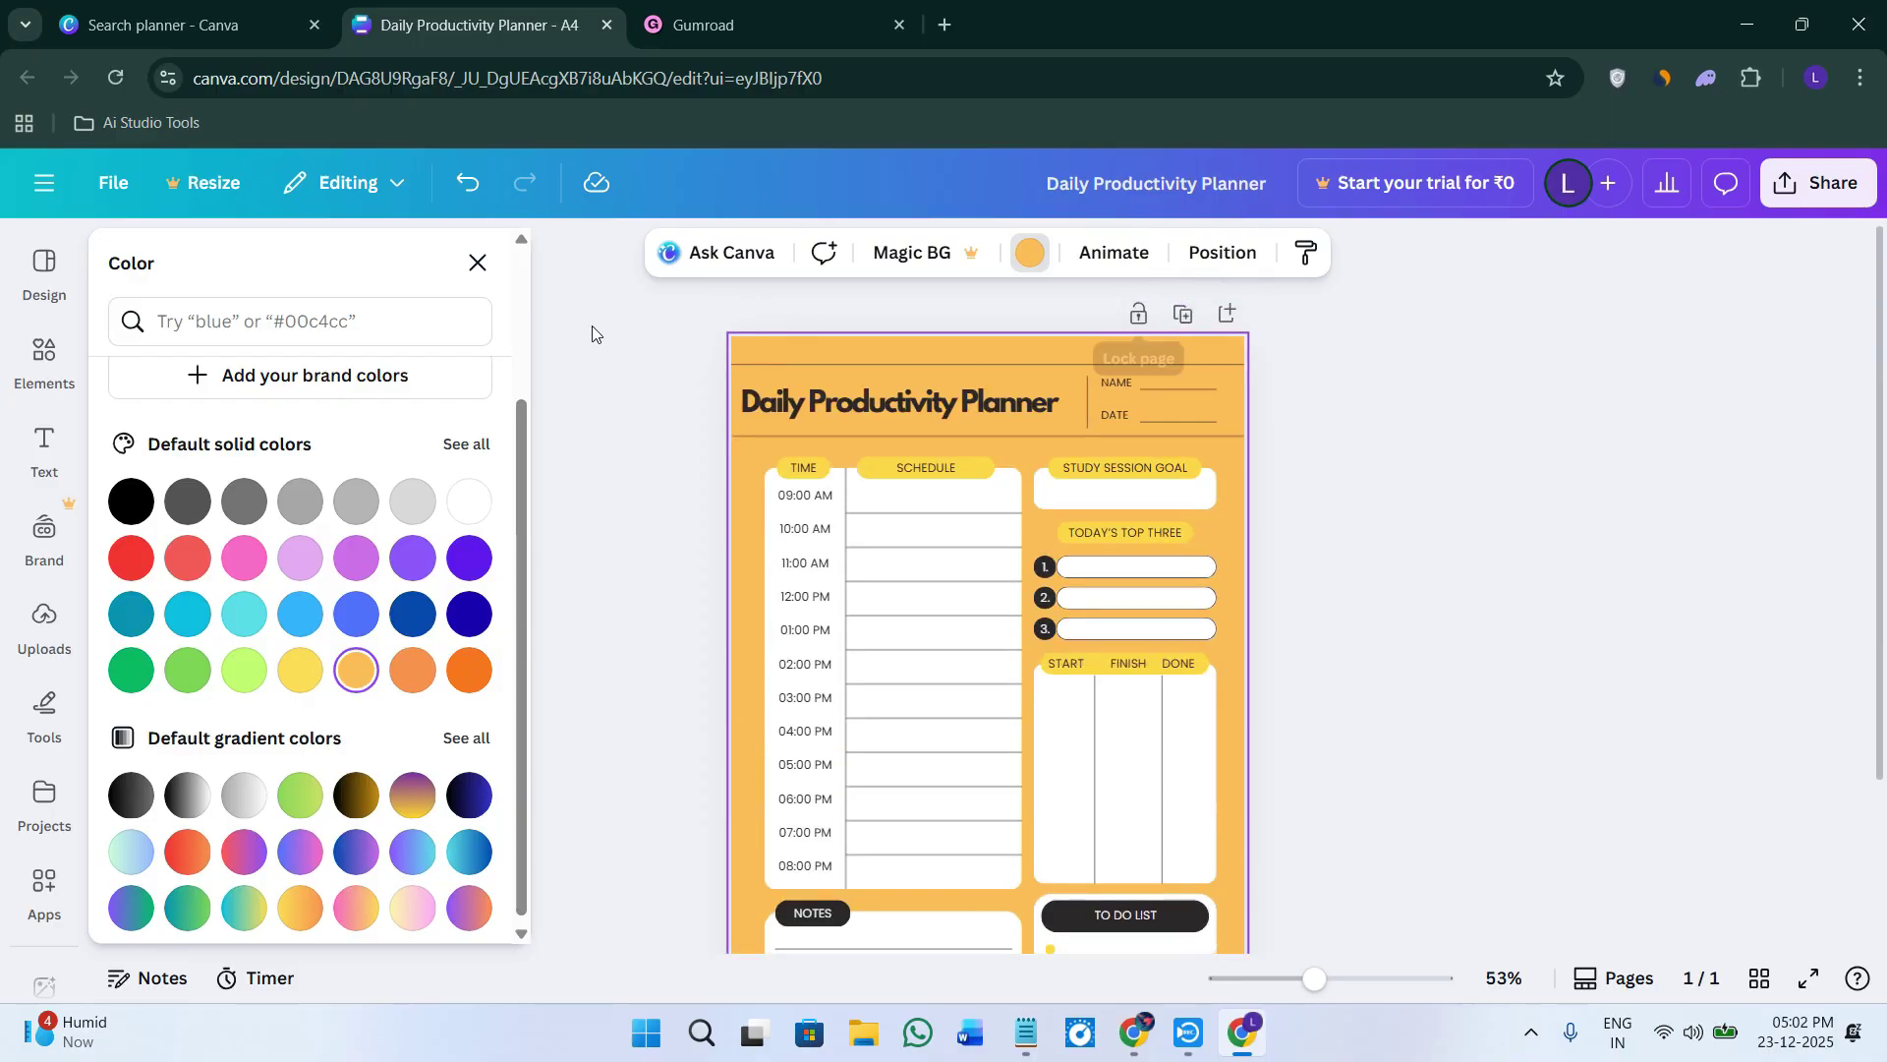
Apply the Arsenal and Radley style combination with its dark, blue and orange colors to the planner page.
{"action": "left_click", "coordinate": [38, 352]}
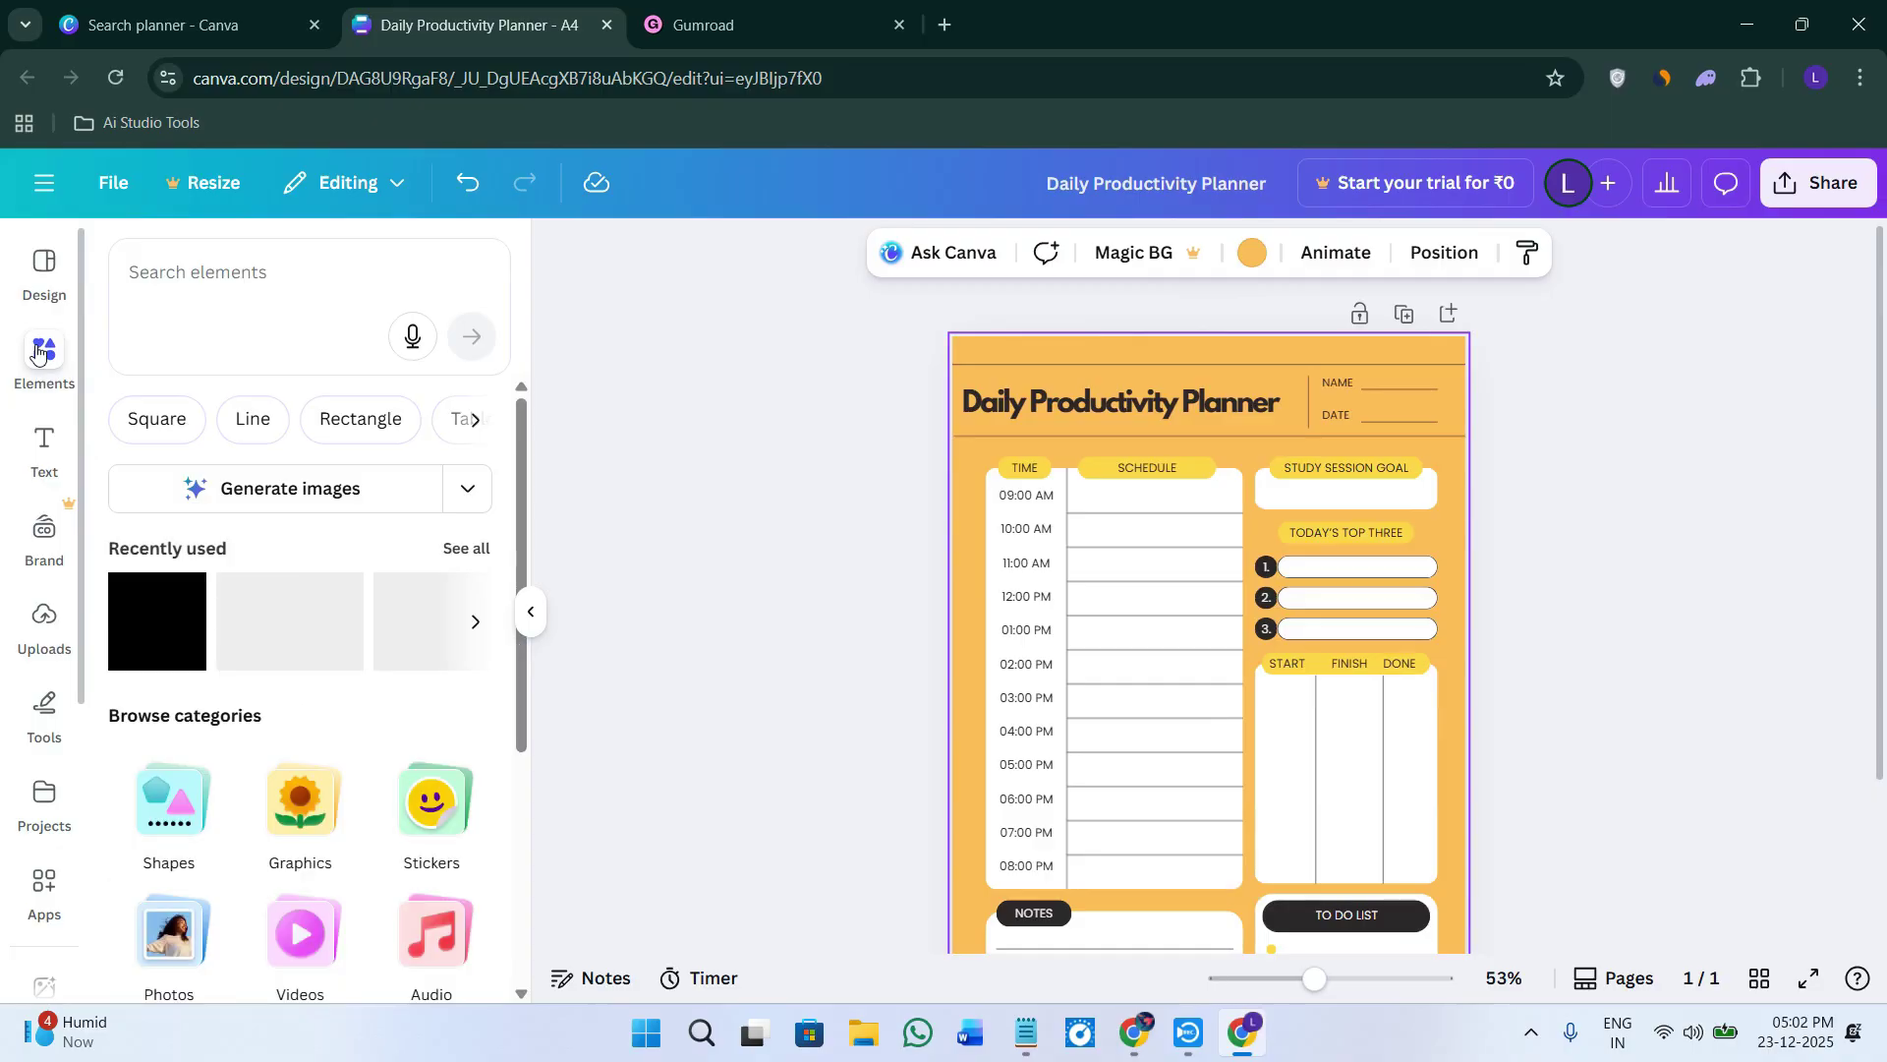
{"action": "left_click", "coordinate": [55, 273]}
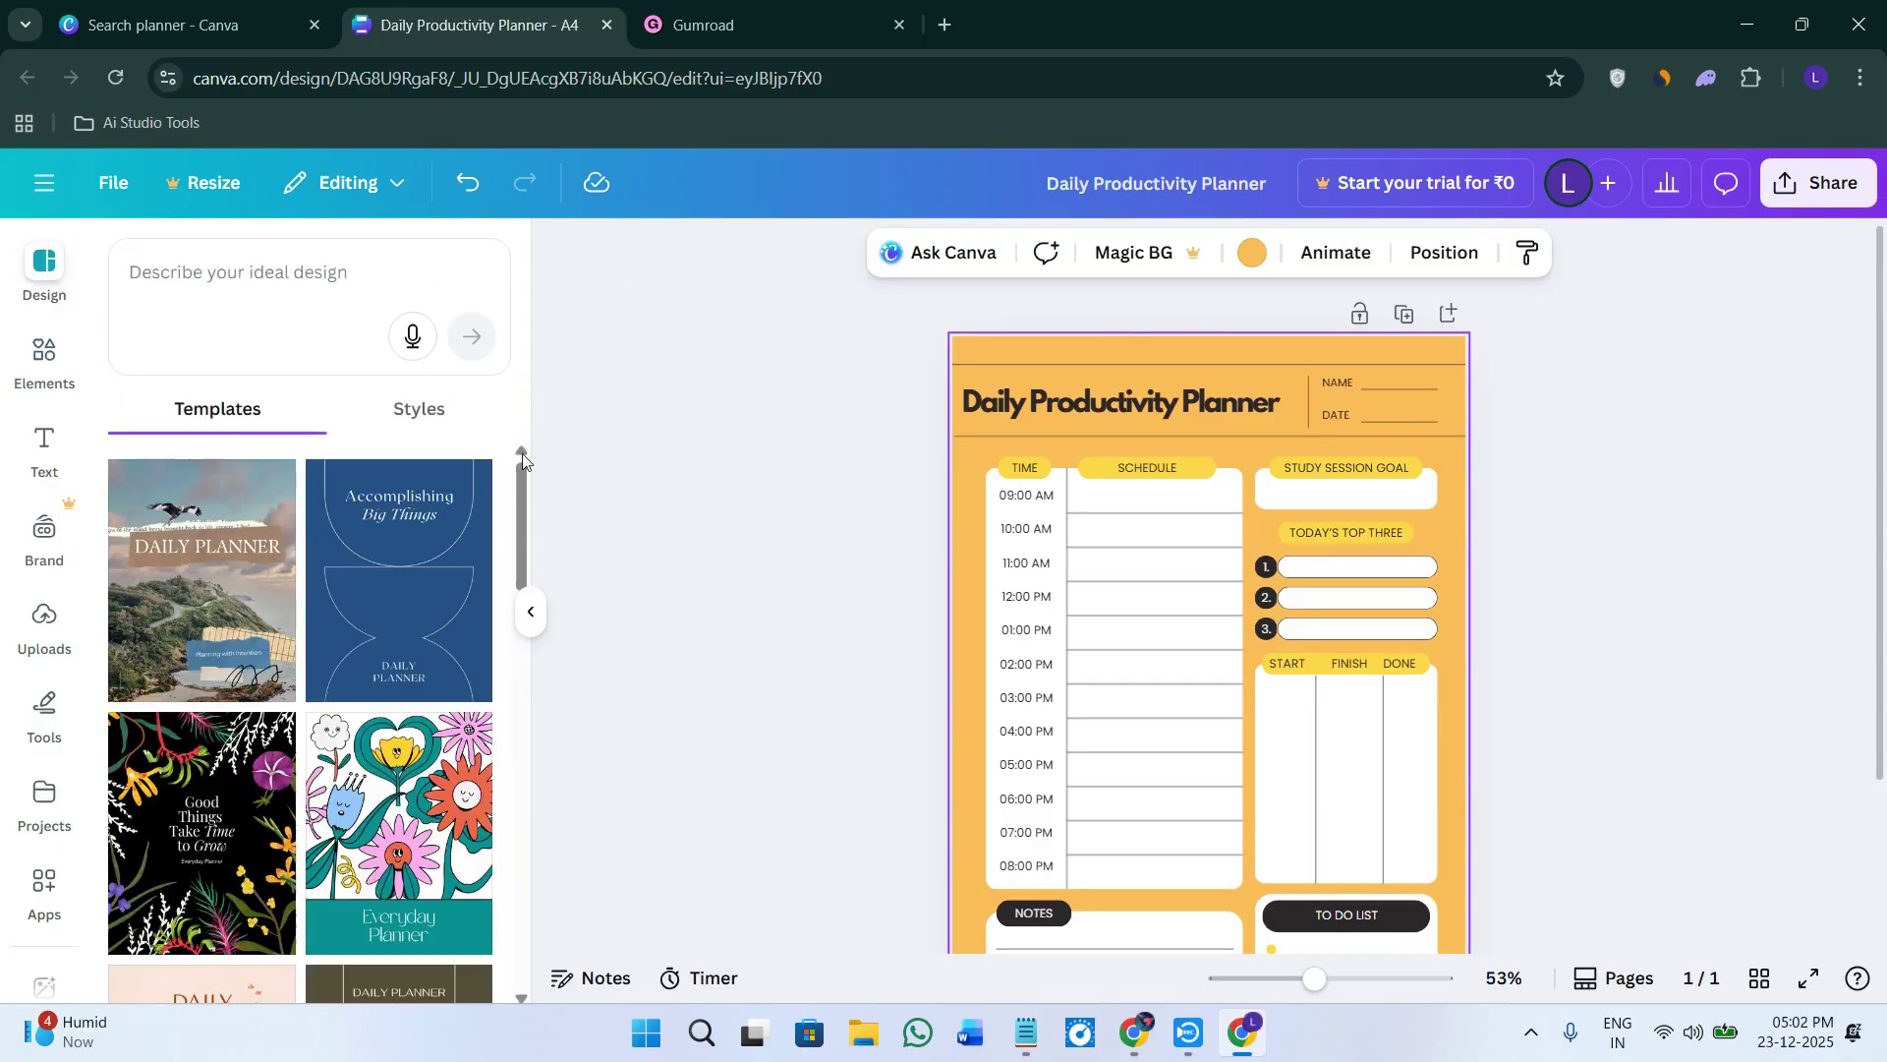
{"action": "left_click", "coordinate": [427, 412]}
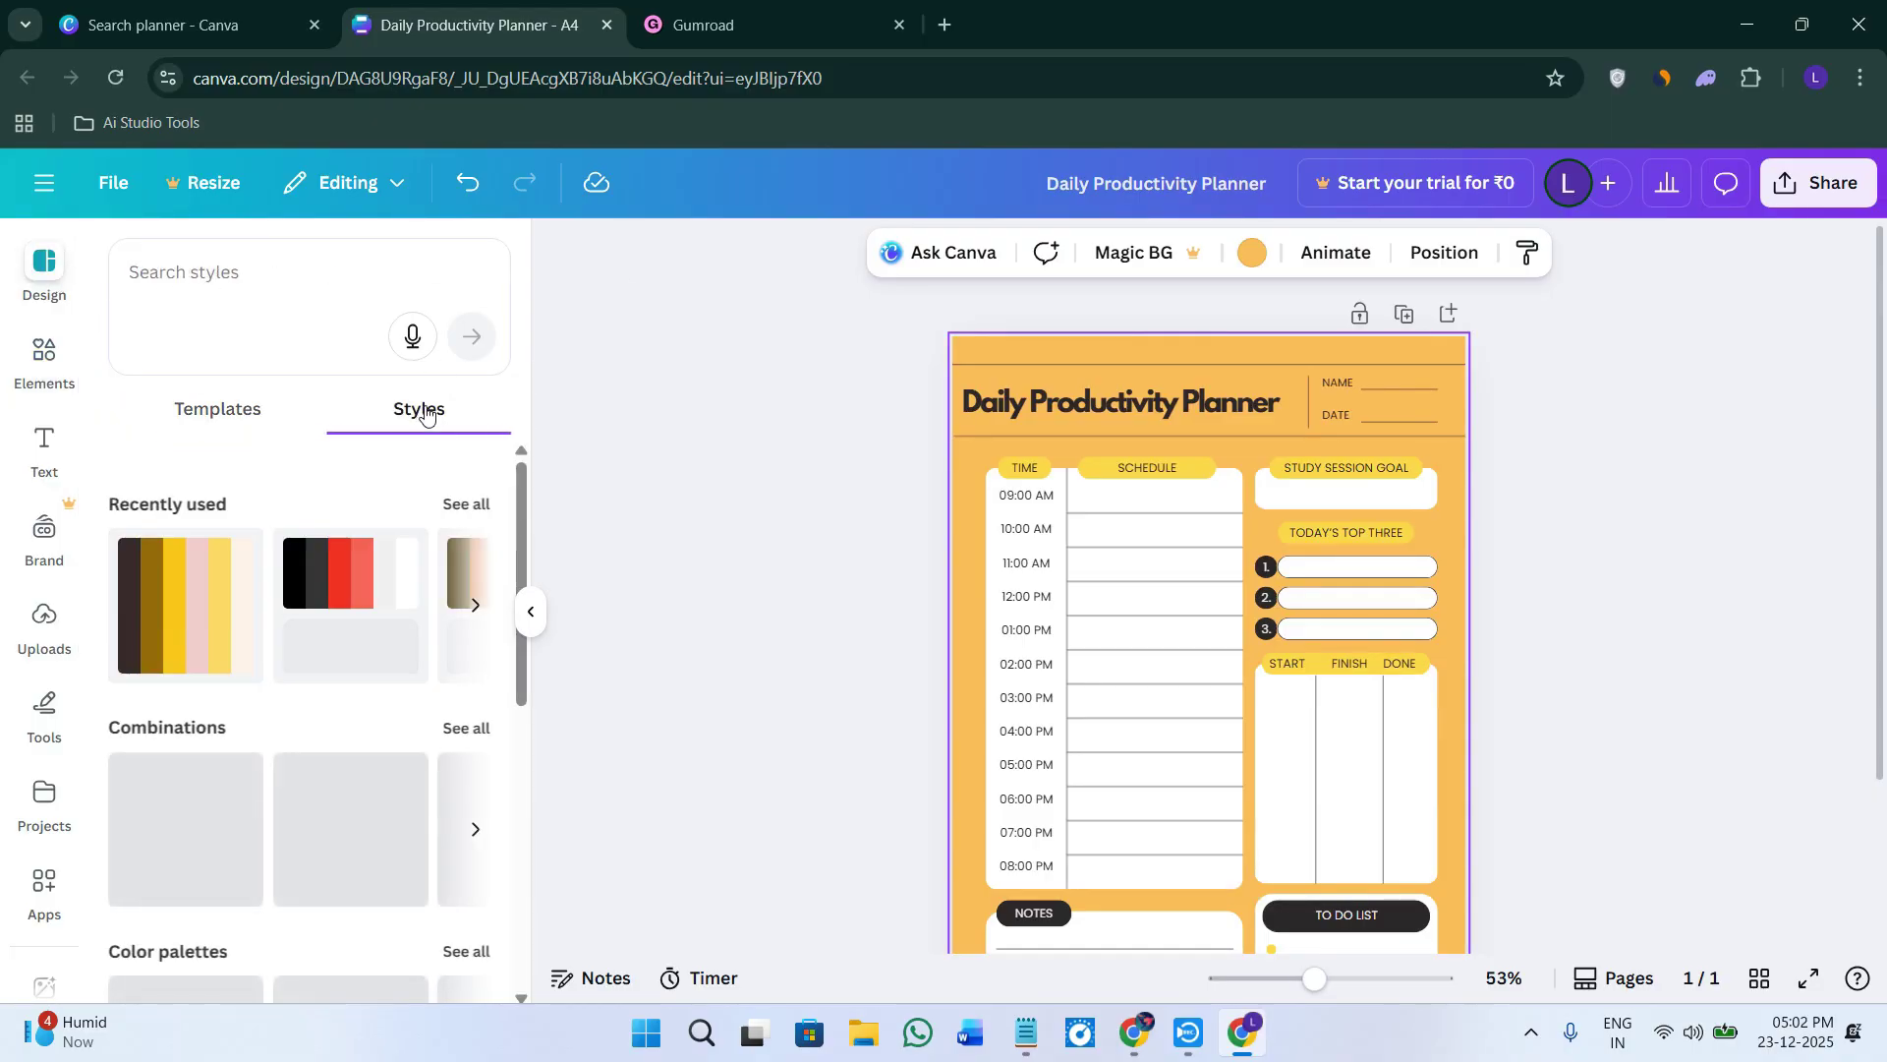
{"action": "left_click", "coordinate": [473, 513]}
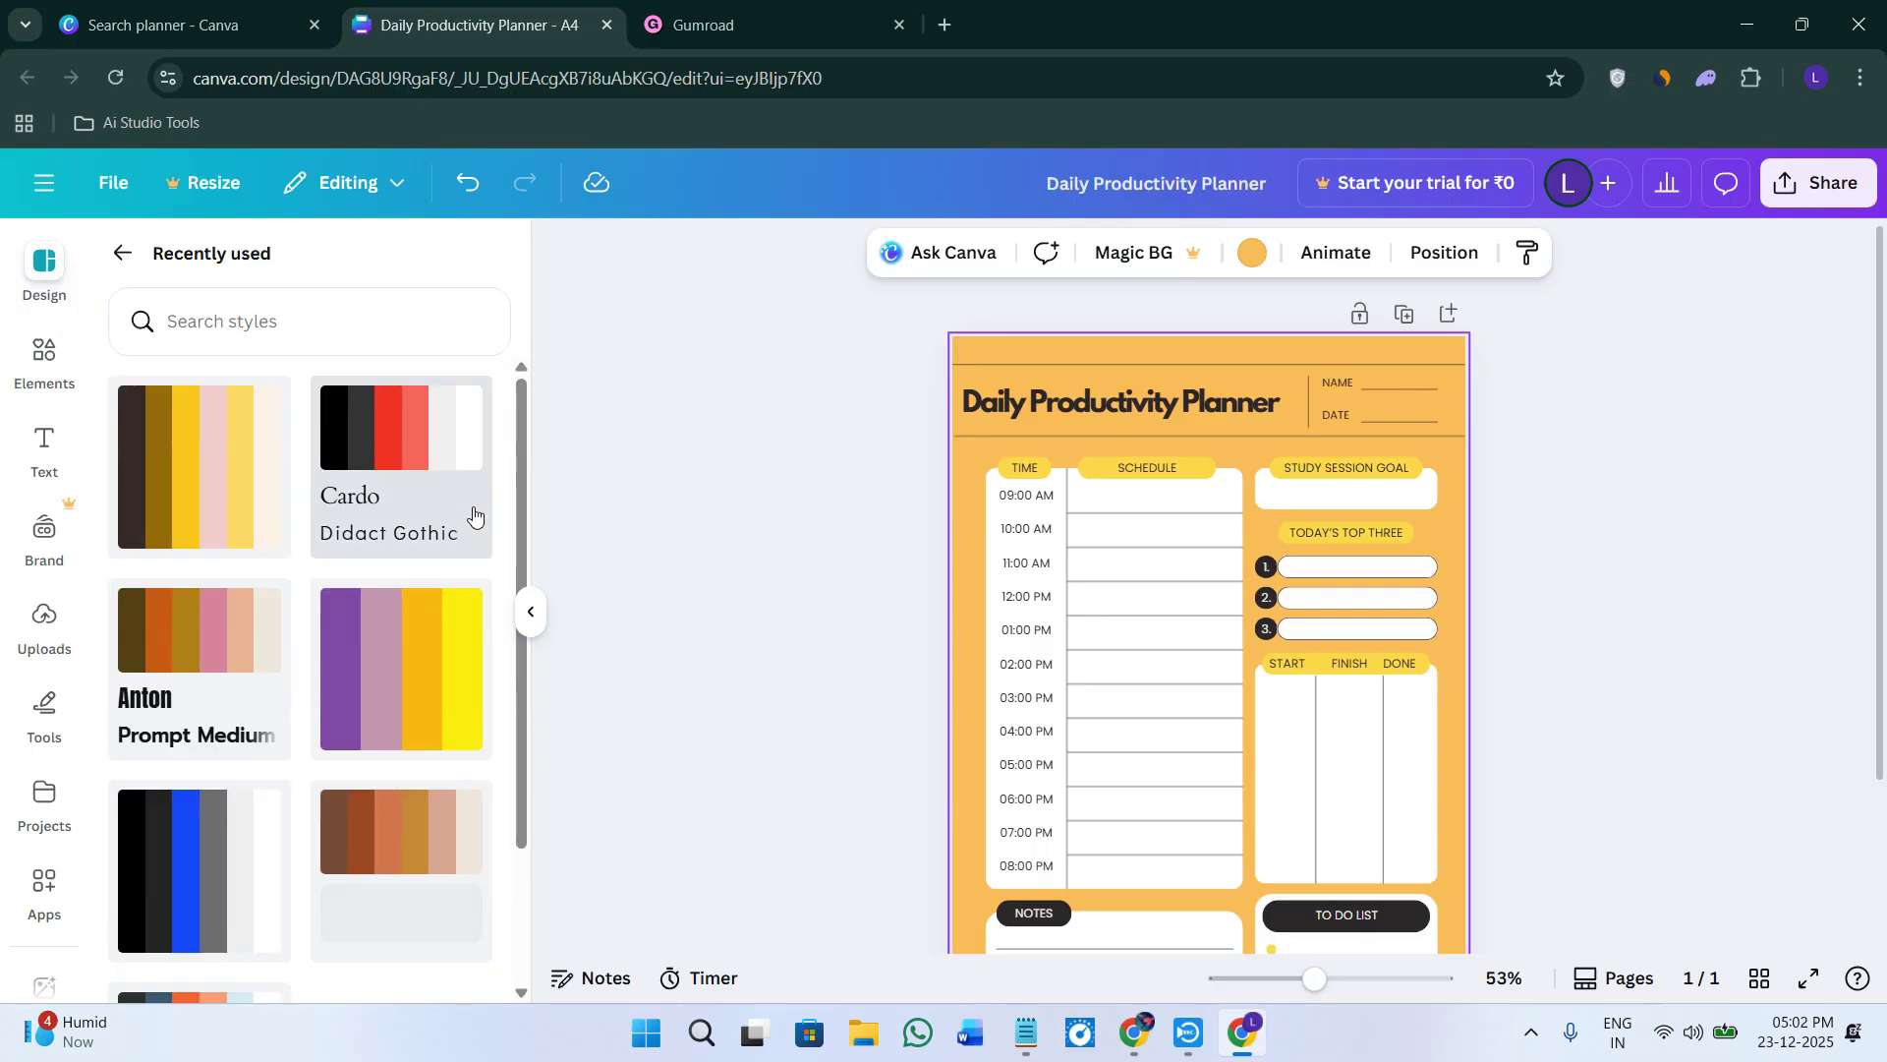
{"action": "left_click", "coordinate": [115, 249]}
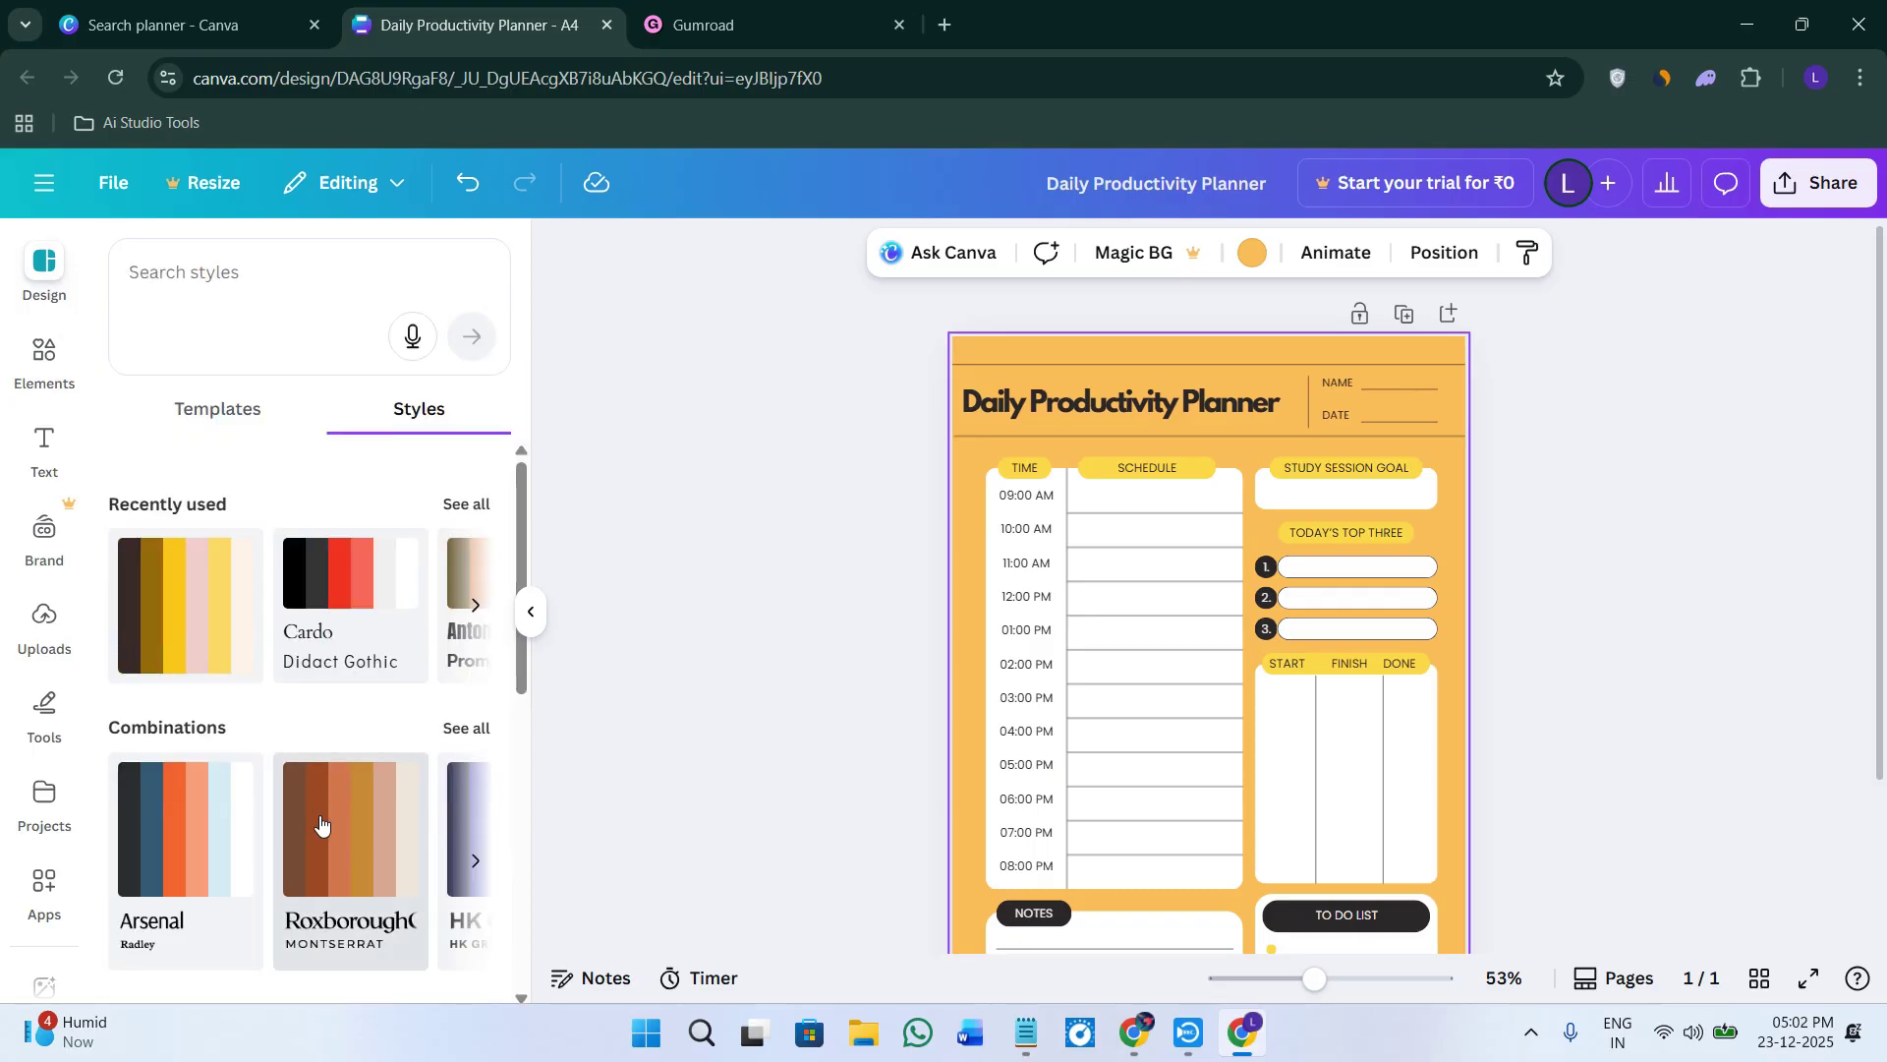
{"action": "scroll", "coordinate": [320, 824], "scroll_direction": "down", "scroll_amount": 2}
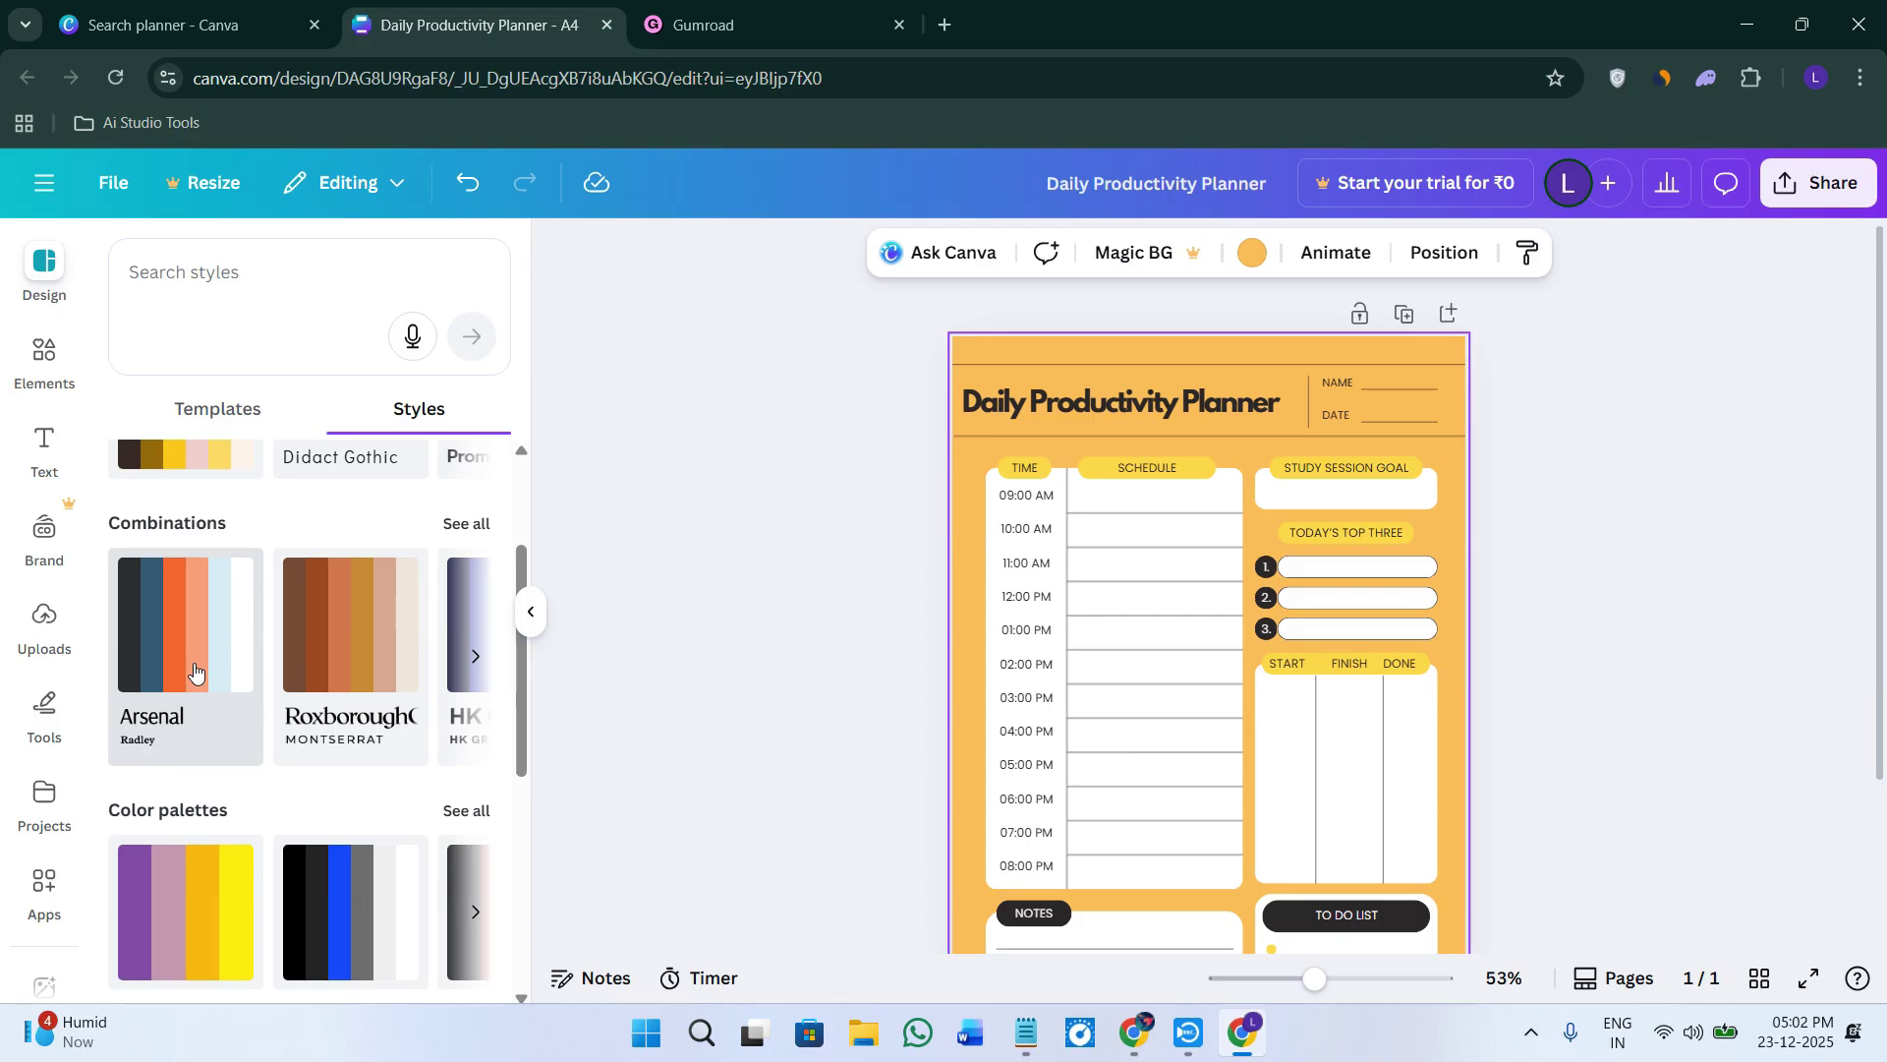
{"action": "left_click", "coordinate": [191, 634]}
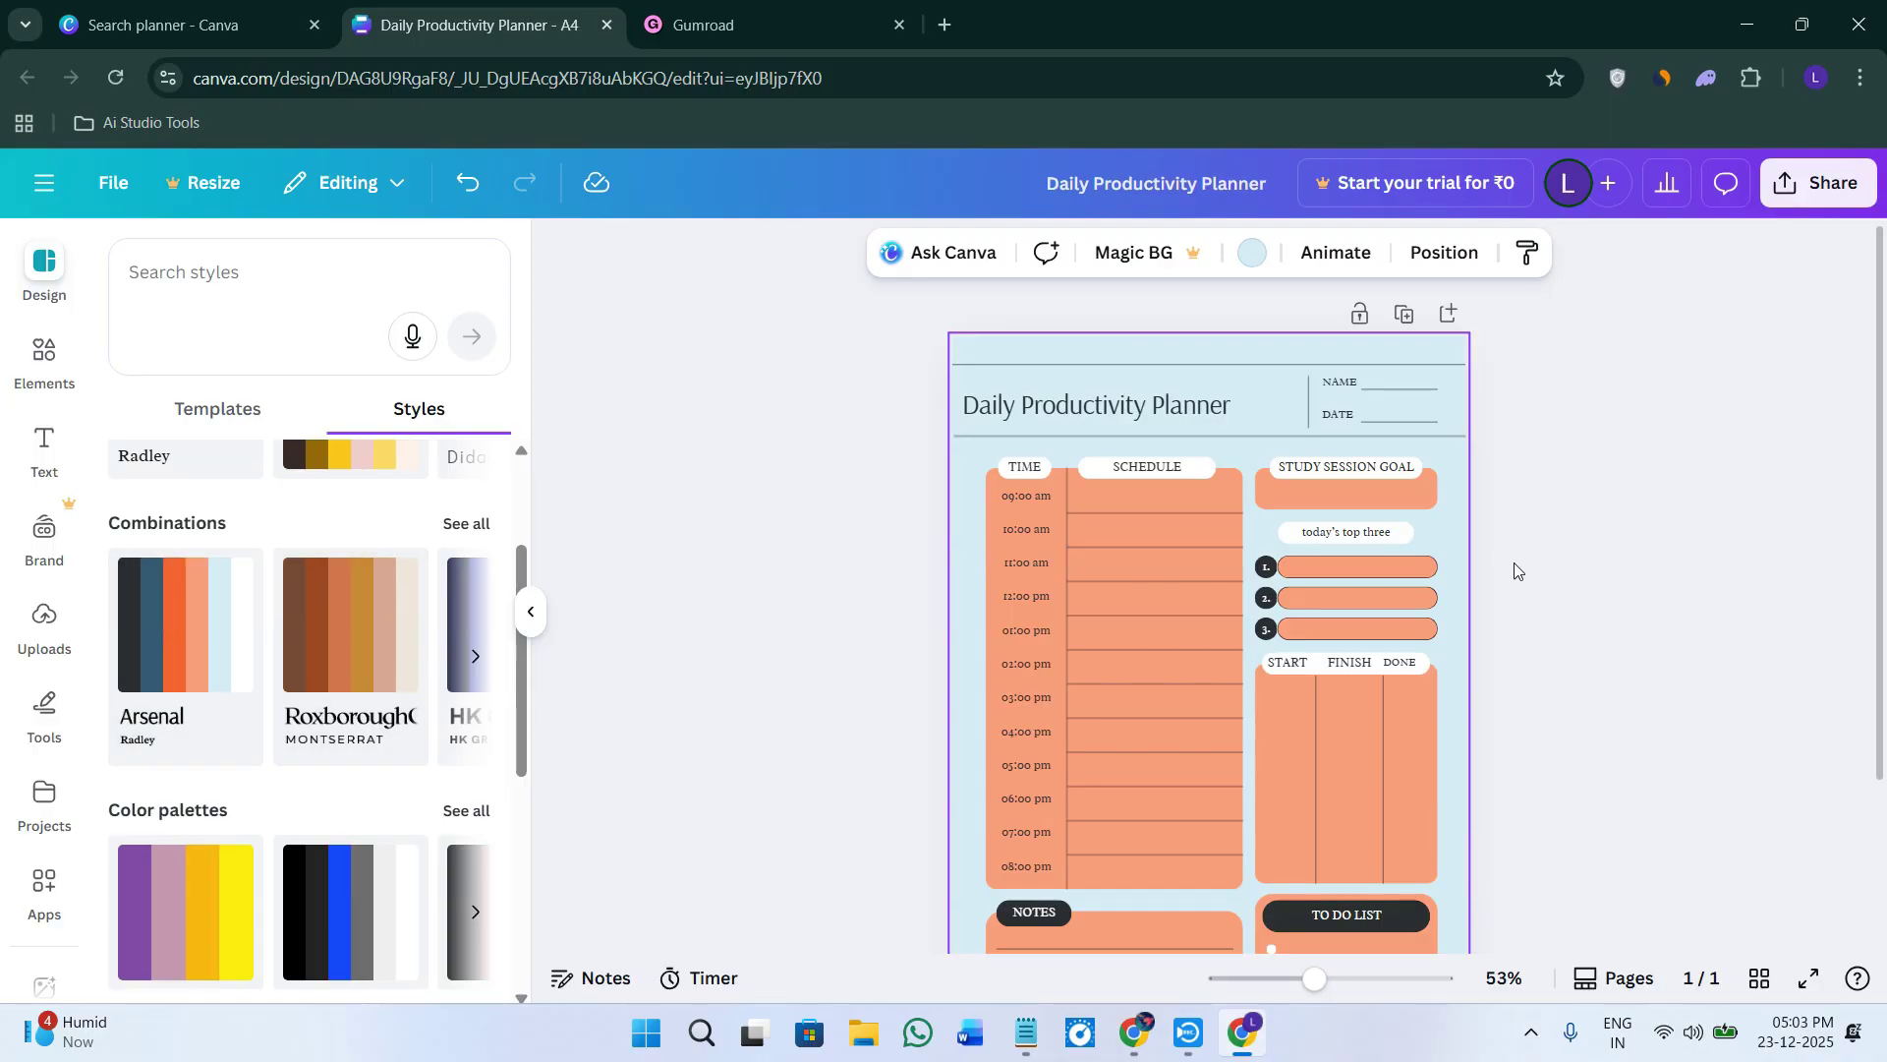
Recolor the planner with the purple, mauve, orange and yellow color palette after trying the black, blue and grey one.
{"action": "scroll", "coordinate": [1463, 586], "scroll_direction": "down", "scroll_amount": 2}
{"action": "scroll", "coordinate": [1500, 690], "scroll_direction": "up", "scroll_amount": 2}
{"action": "scroll", "coordinate": [379, 742], "scroll_direction": "down", "scroll_amount": 2}
{"action": "left_click", "coordinate": [309, 729]}
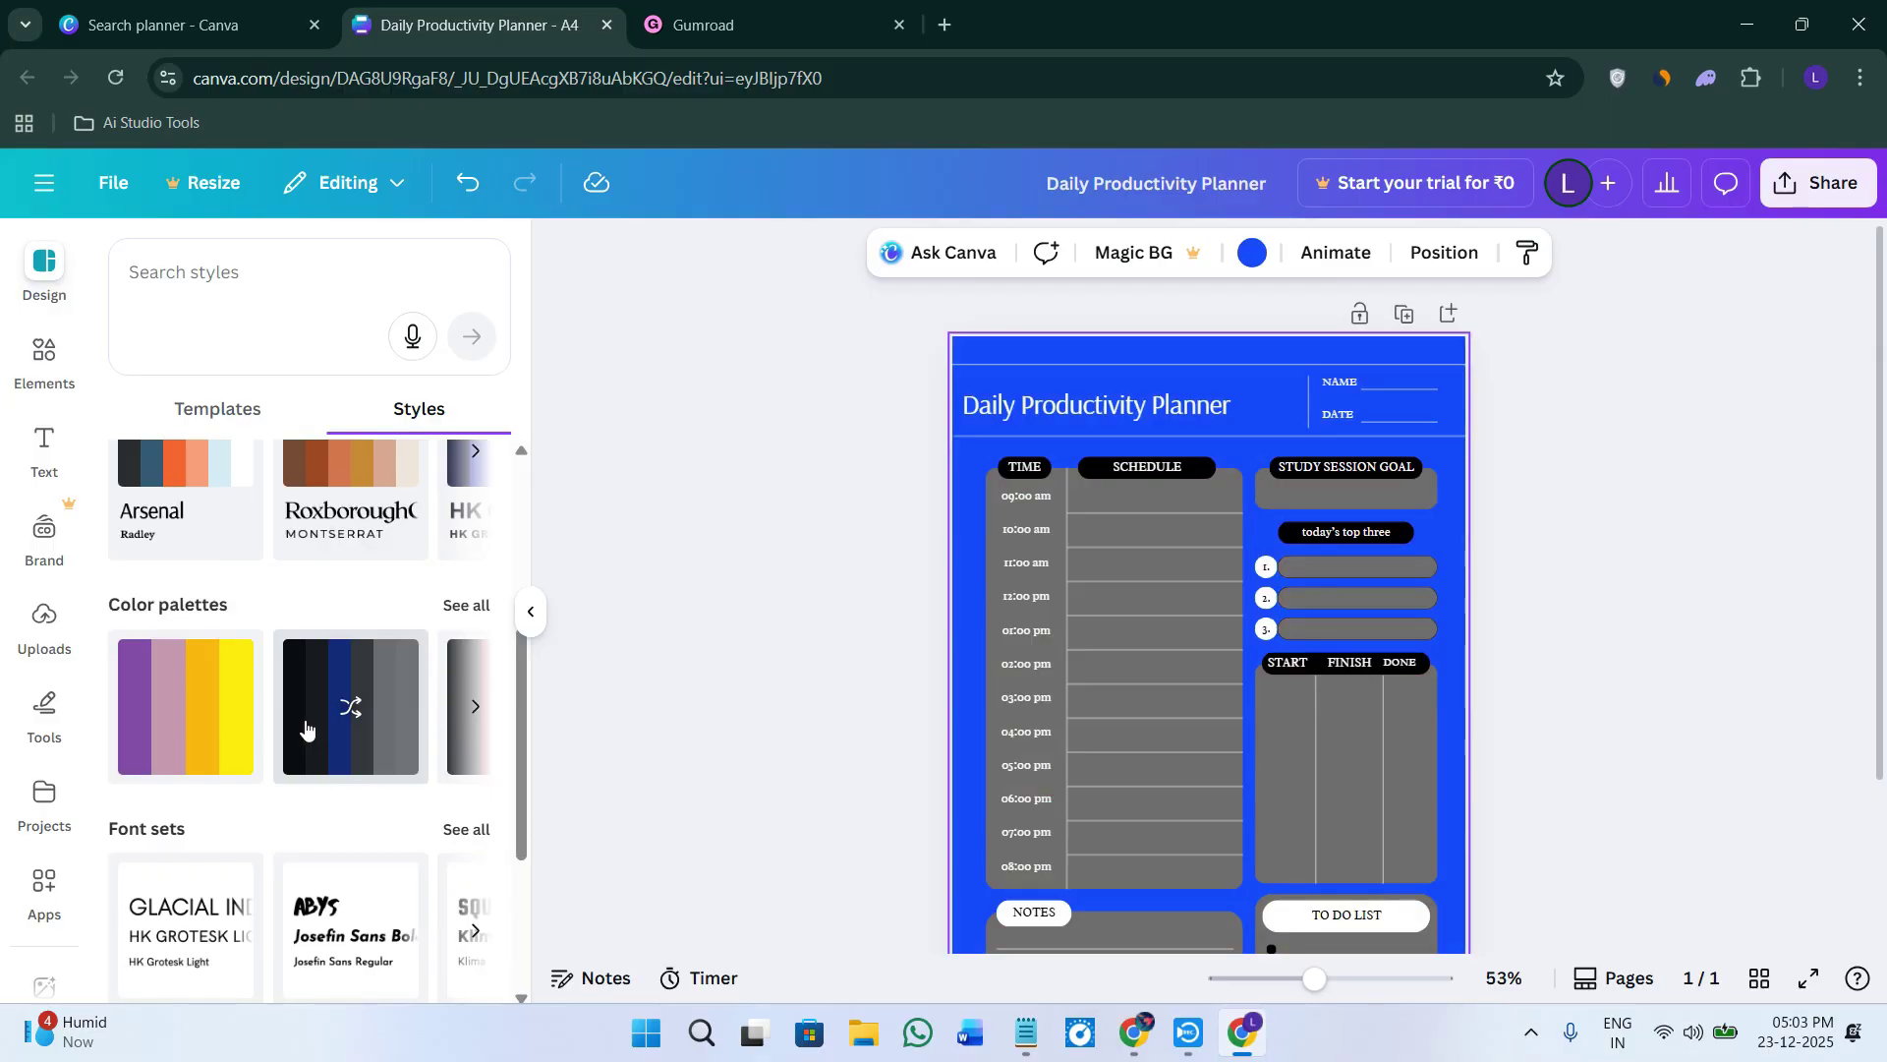
{"action": "left_click", "coordinate": [149, 700]}
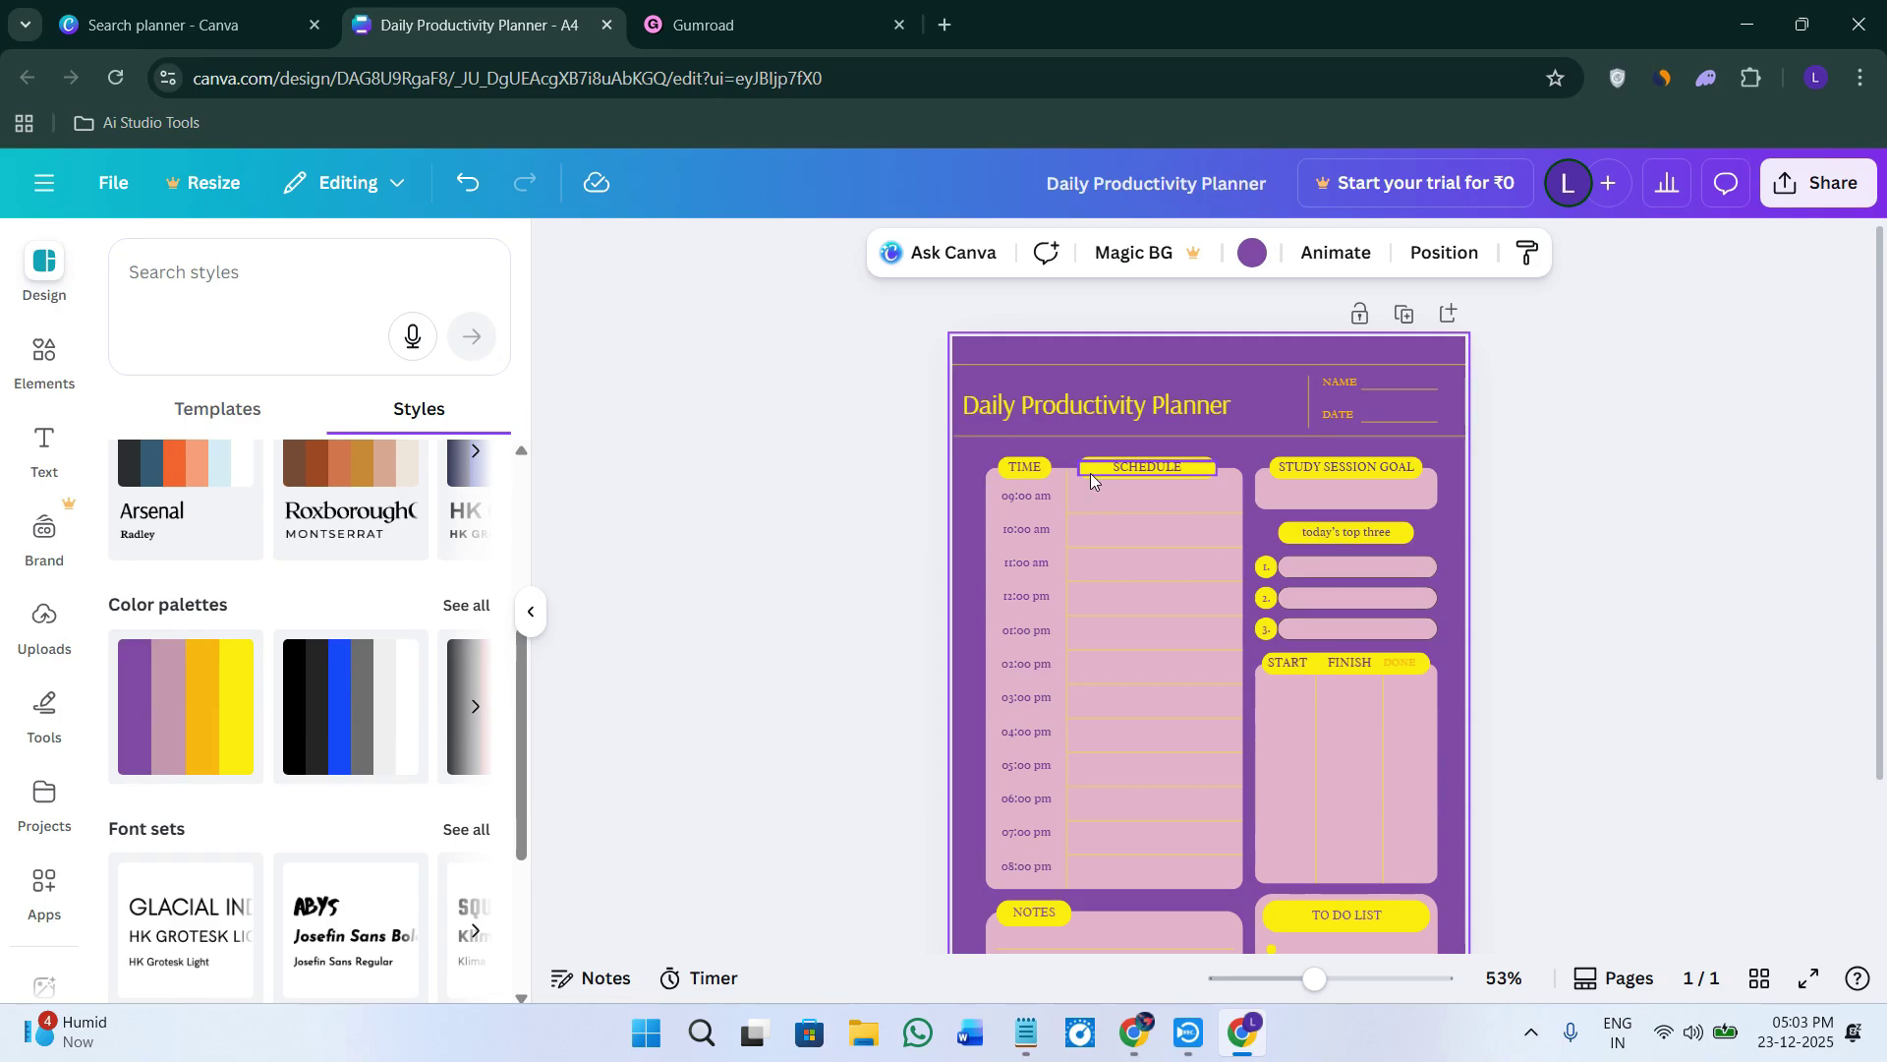
Enlarge the planner heading to about font size 38.1 and shift it to fit before the NAME and DATE fields.
{"action": "left_click", "coordinate": [1284, 416]}
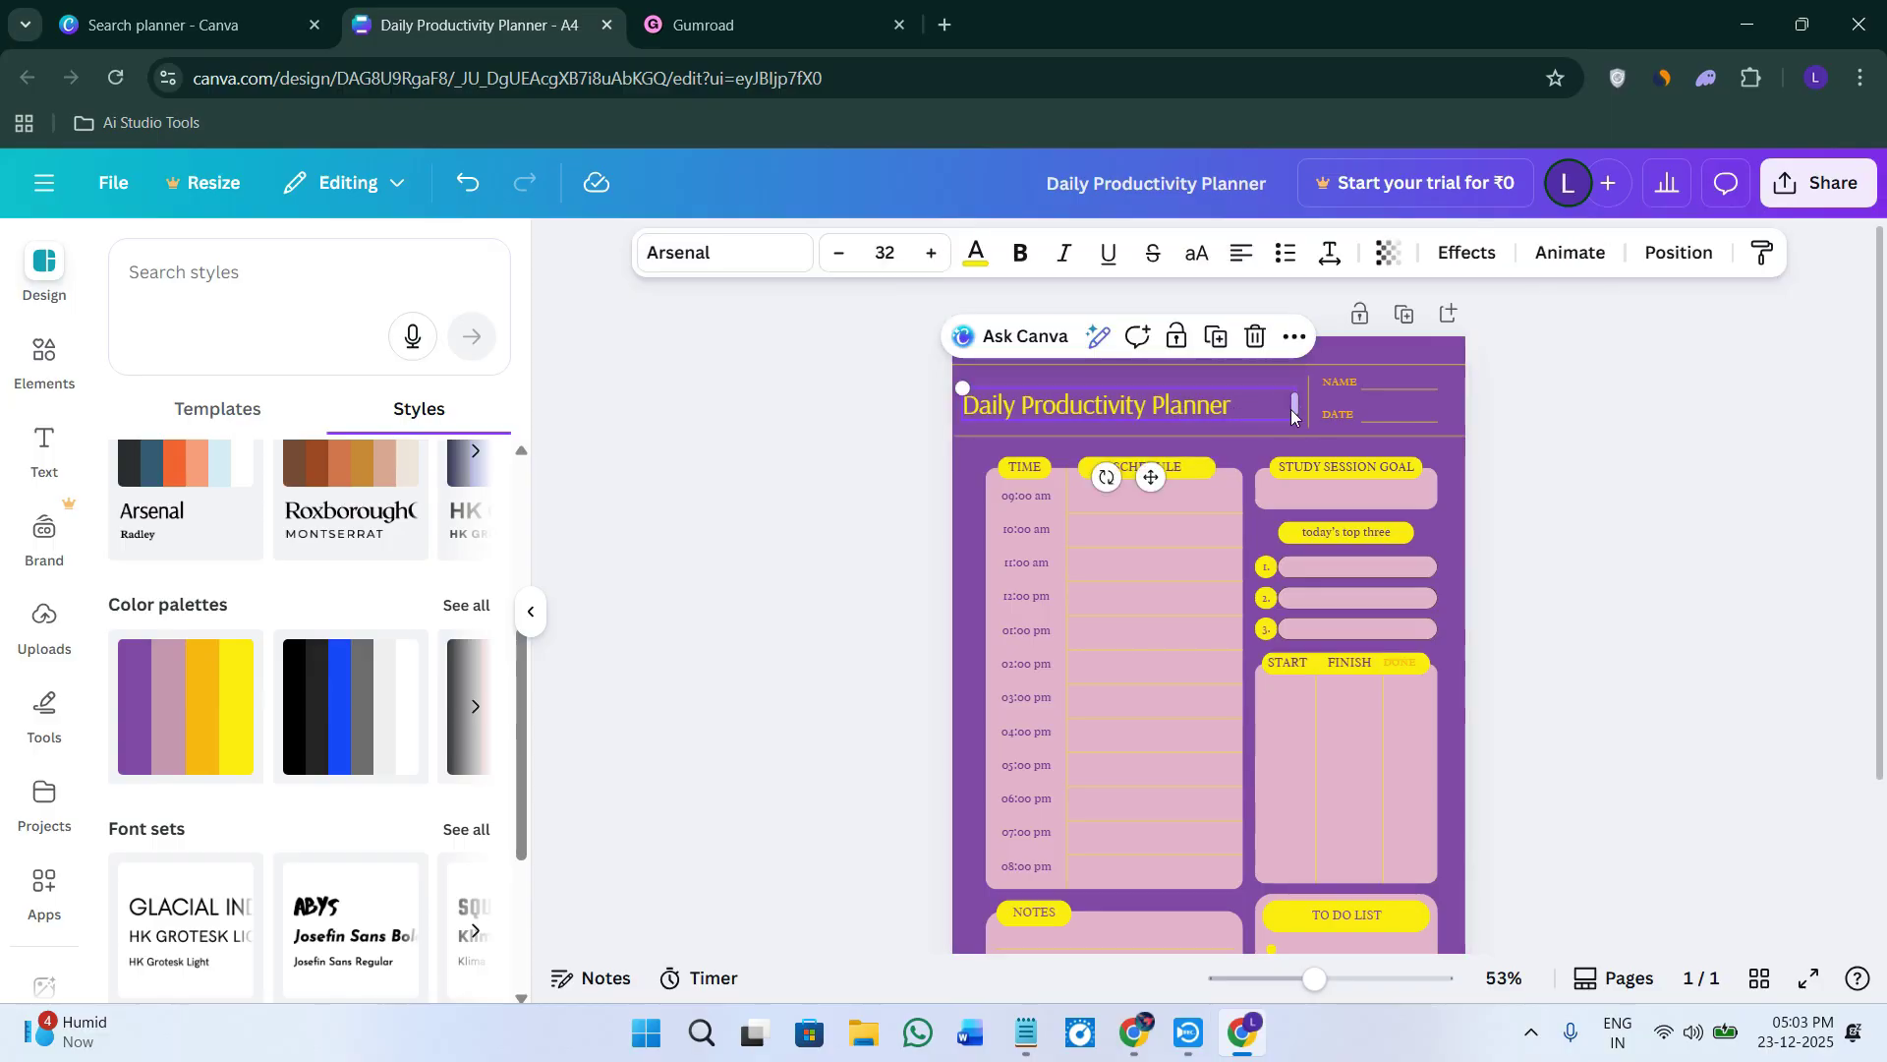
{"action": "mouse_move", "coordinate": [963, 387]}
{"action": "left_mouse_down"}
{"action": "mouse_move", "coordinate": [934, 384]}
{"action": "mouse_move", "coordinate": [1068, 398]}
{"action": "mouse_move", "coordinate": [940, 379]}
{"action": "left_mouse_up"}
{"action": "left_click_drag", "start_coordinate": [1065, 396], "coordinate": [1093, 396]}
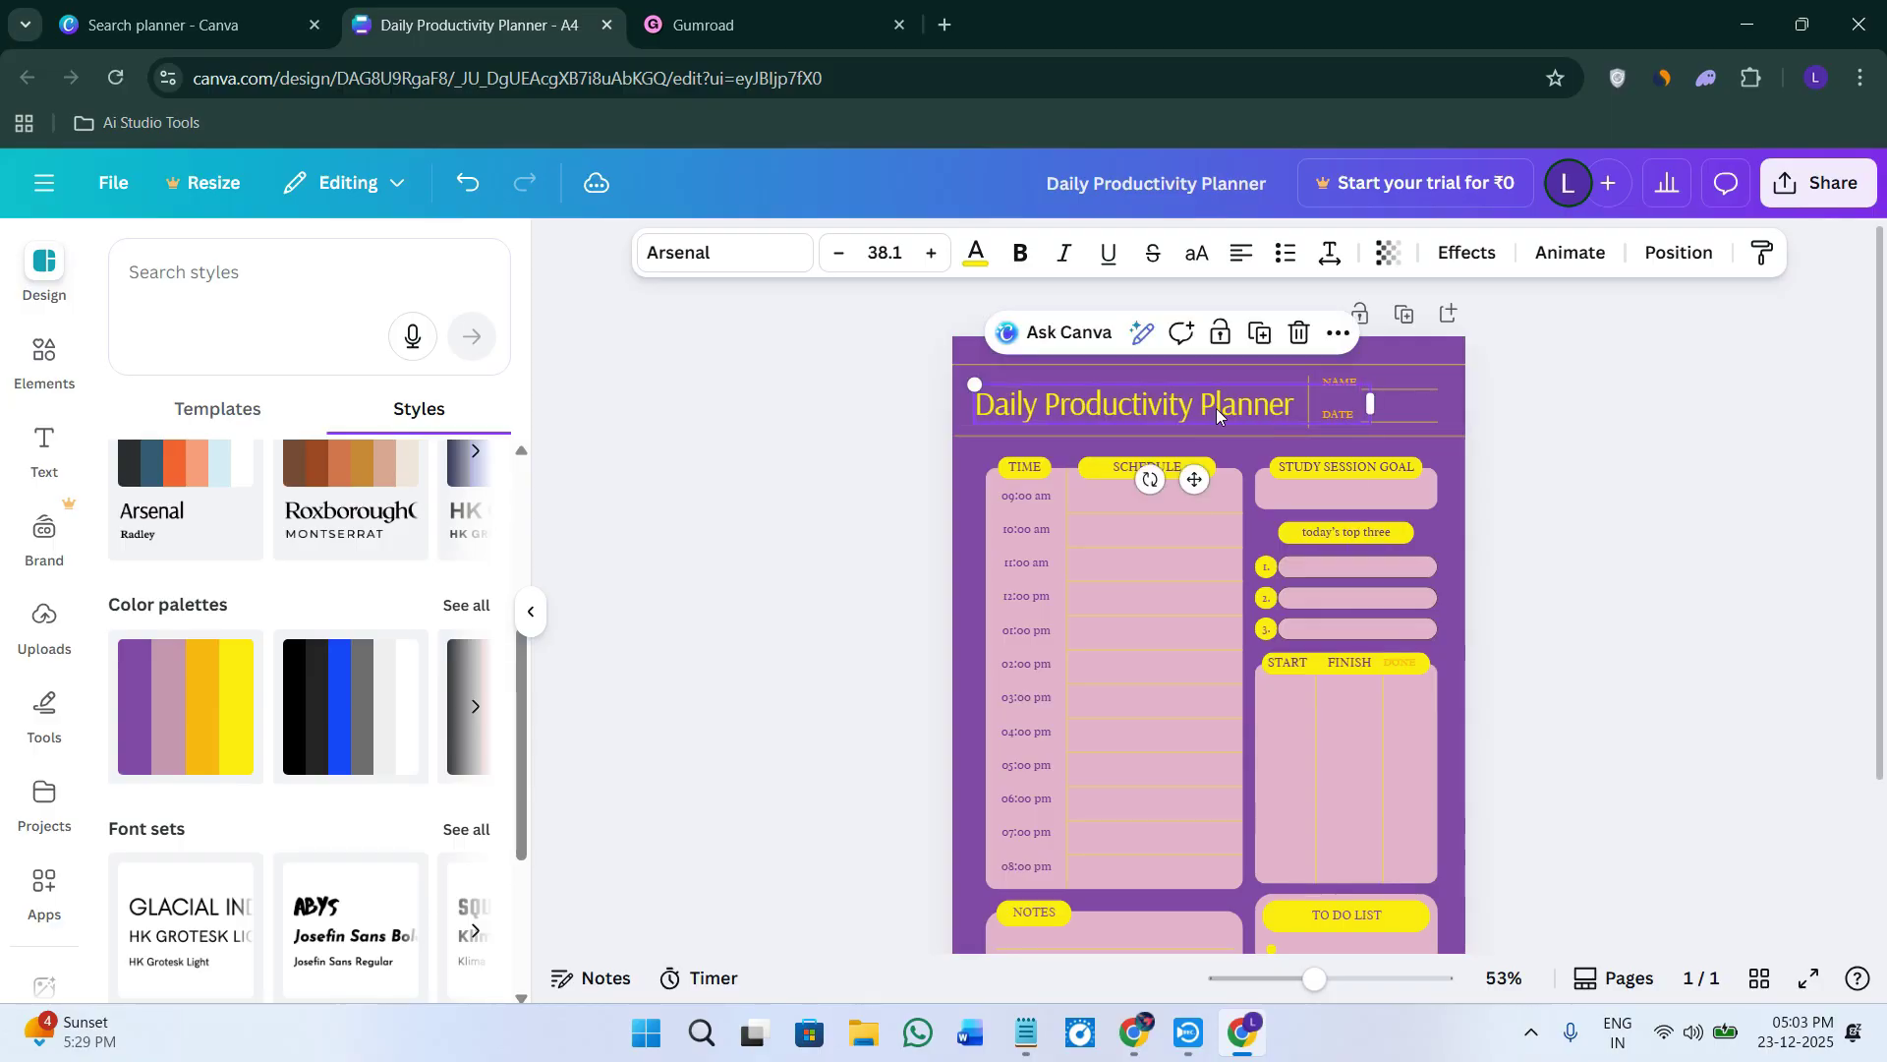
{"action": "left_click", "coordinate": [1794, 596]}
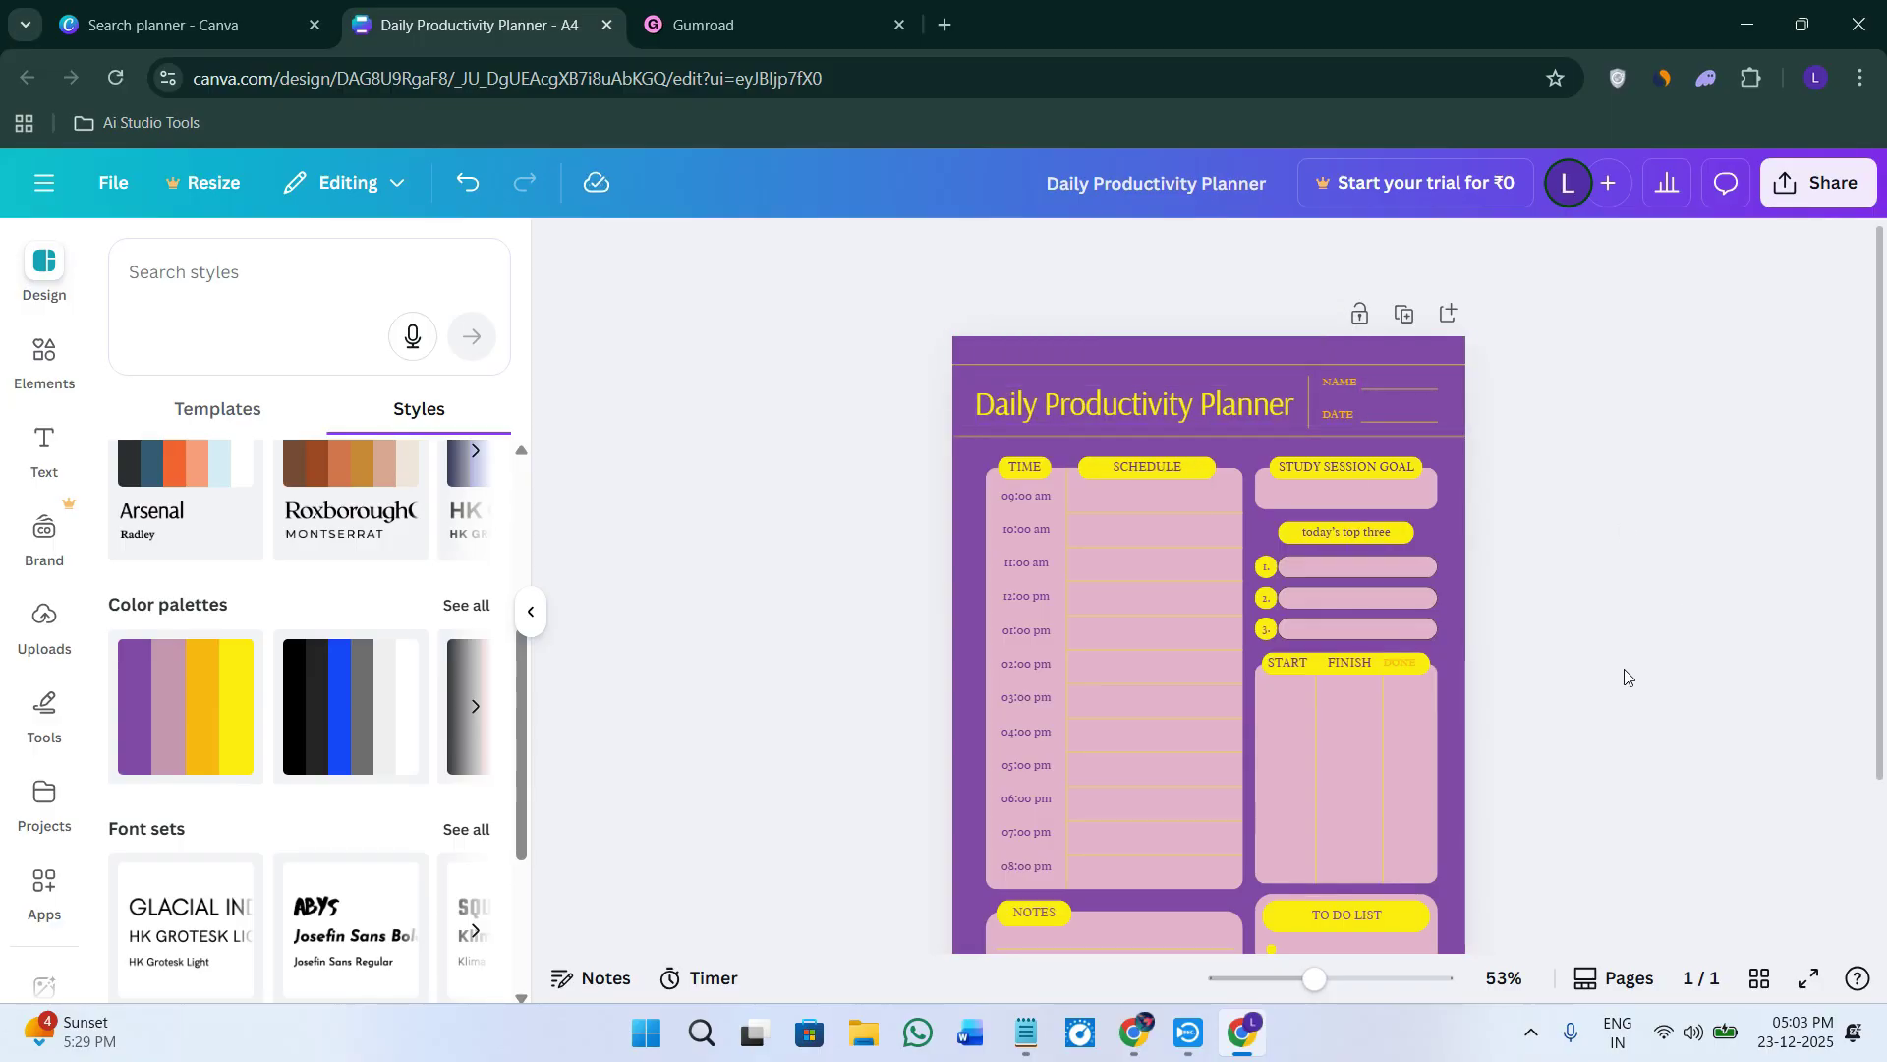
Review the restyled planner page from the heading down to the notes and to-do list sections.
{"action": "scroll", "coordinate": [1624, 669], "scroll_direction": "down", "scroll_amount": 3}
{"action": "scroll", "coordinate": [1624, 668], "scroll_direction": "up", "scroll_amount": 3}
{"action": "scroll", "coordinate": [1624, 668], "scroll_direction": "down", "scroll_amount": 3}
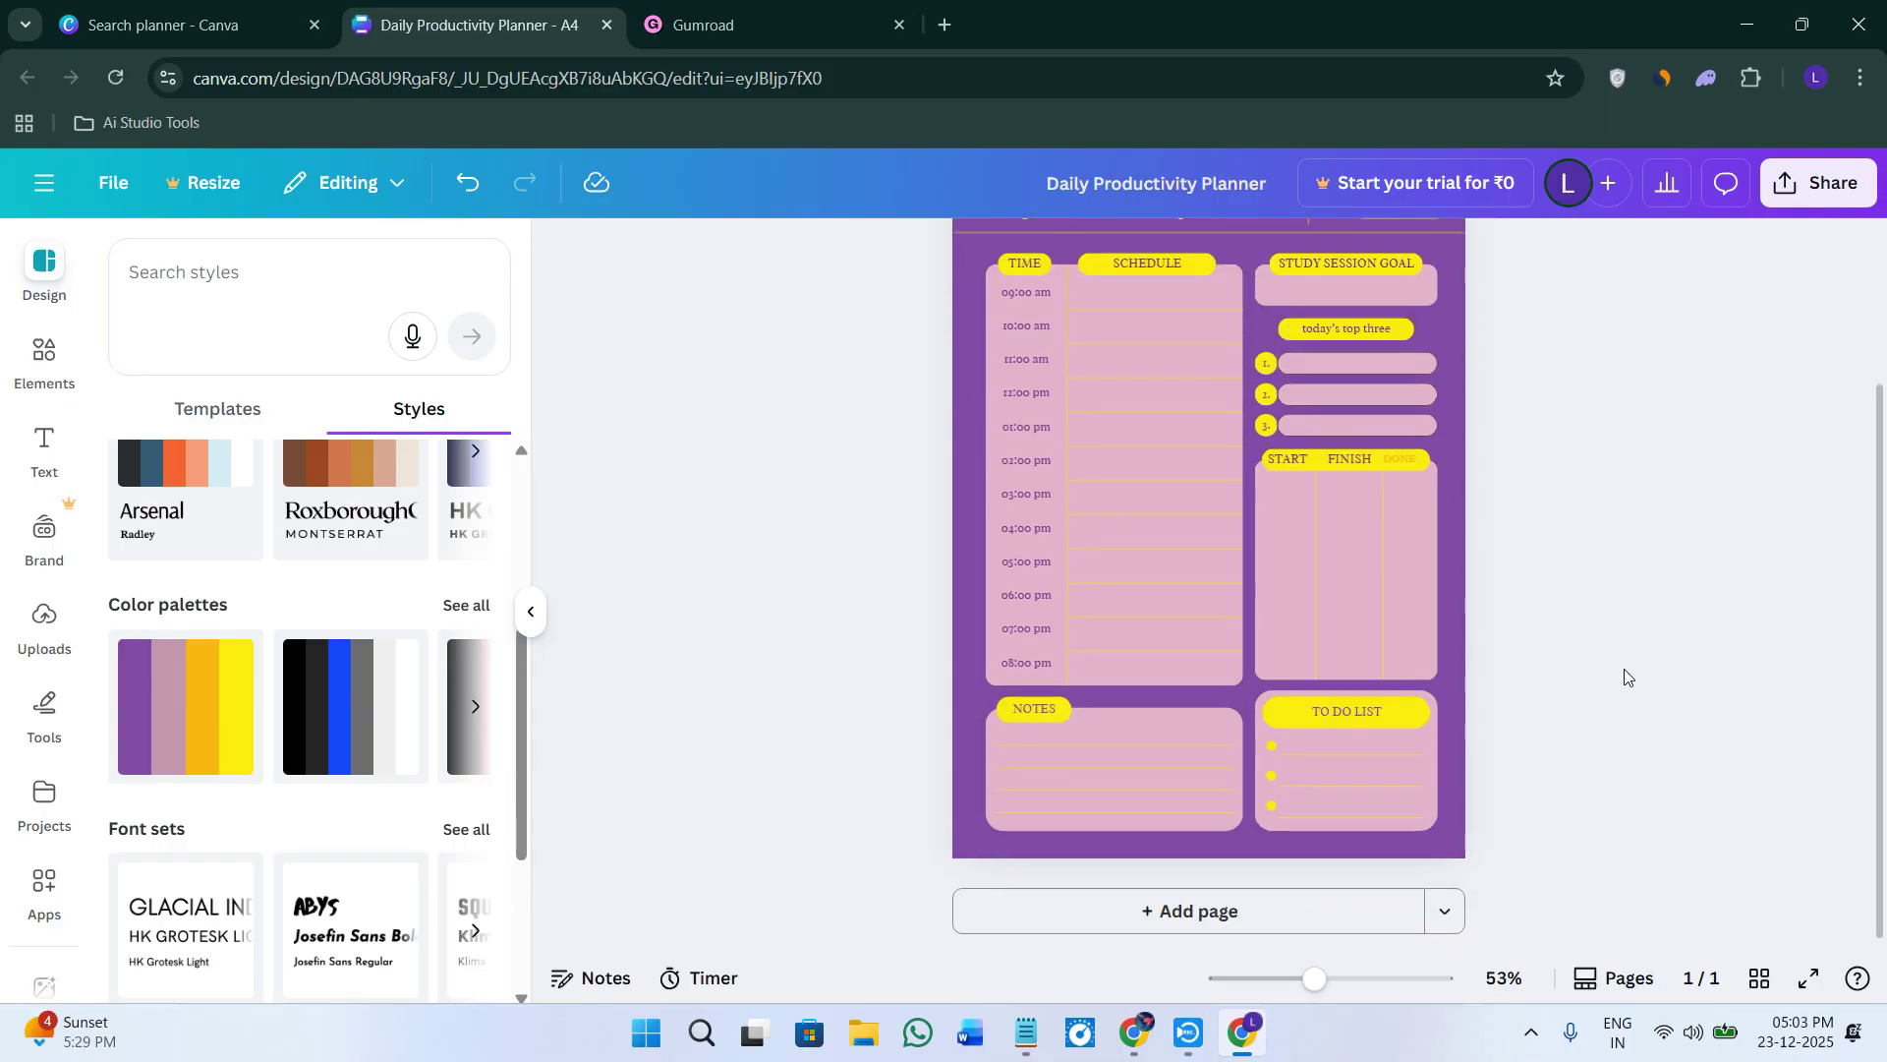
{"action": "scroll", "coordinate": [1620, 669], "scroll_direction": "up", "scroll_amount": 3}
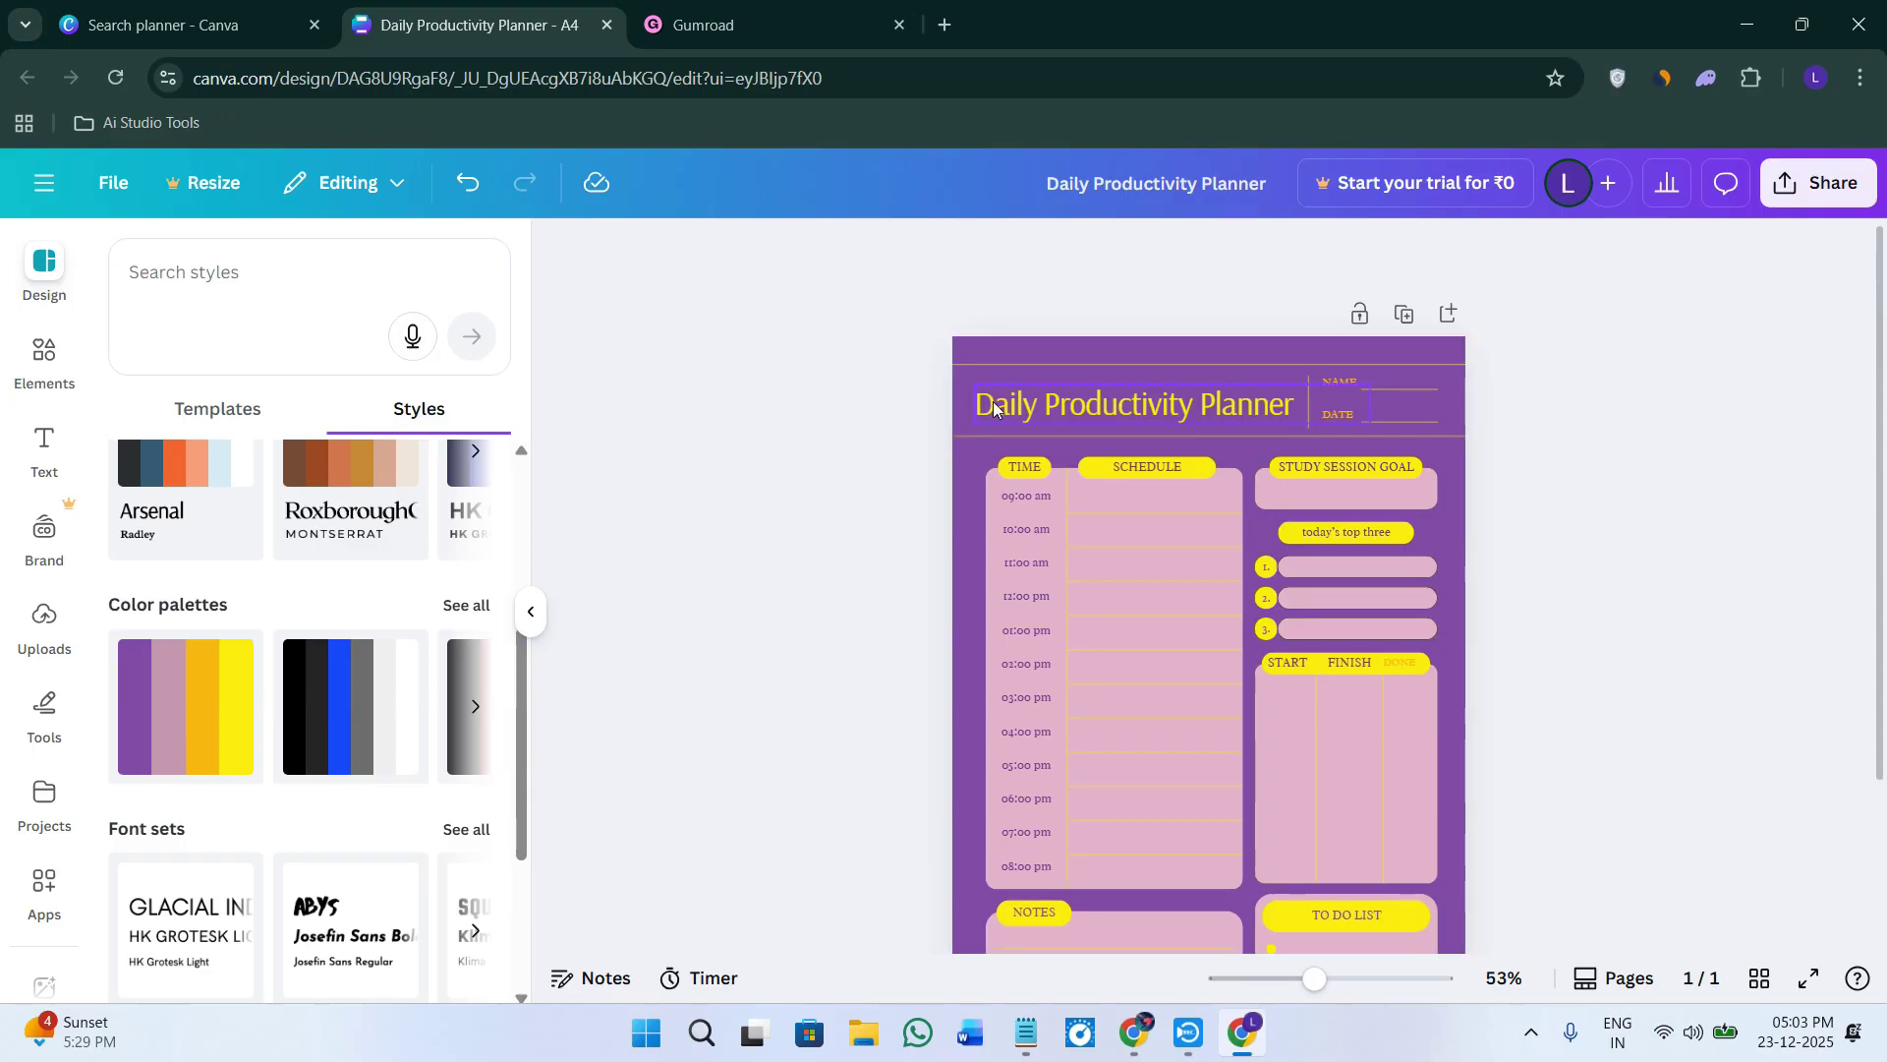
{"action": "left_click", "coordinate": [1200, 410]}
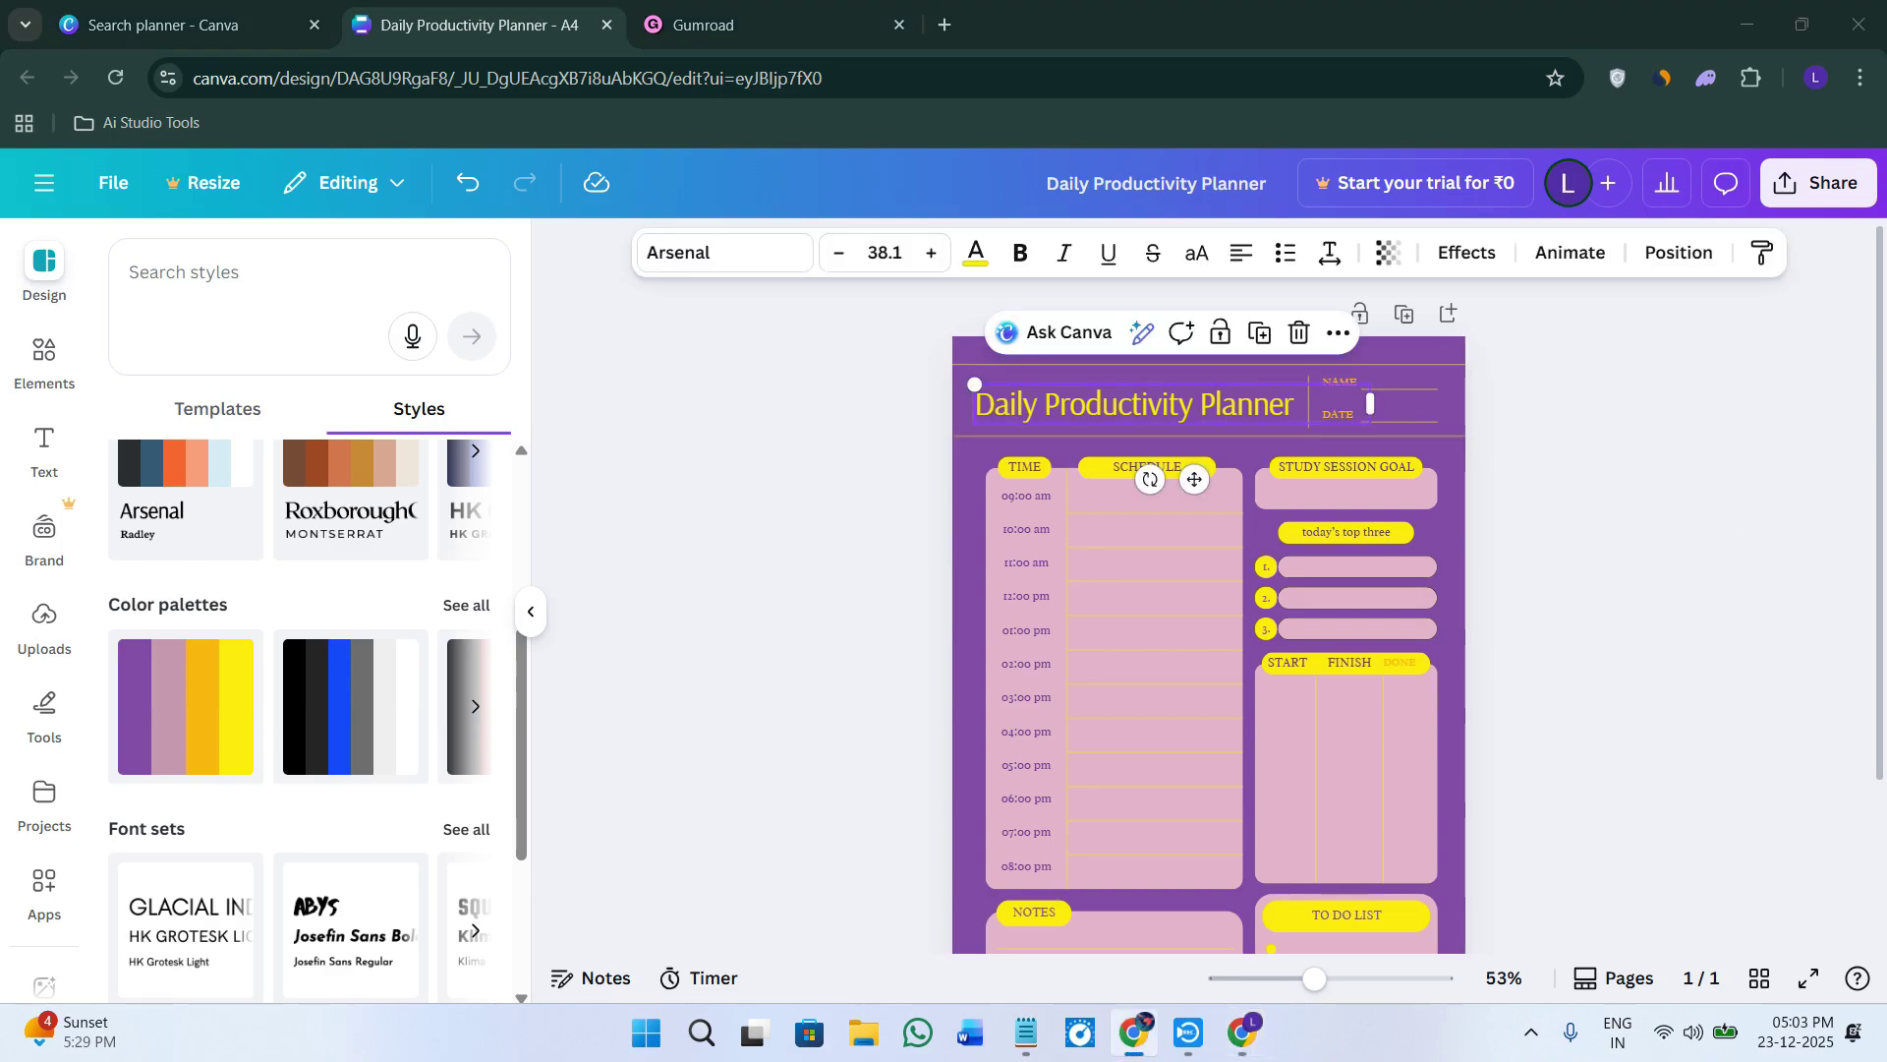
{"action": "left_click", "coordinate": [1595, 587]}
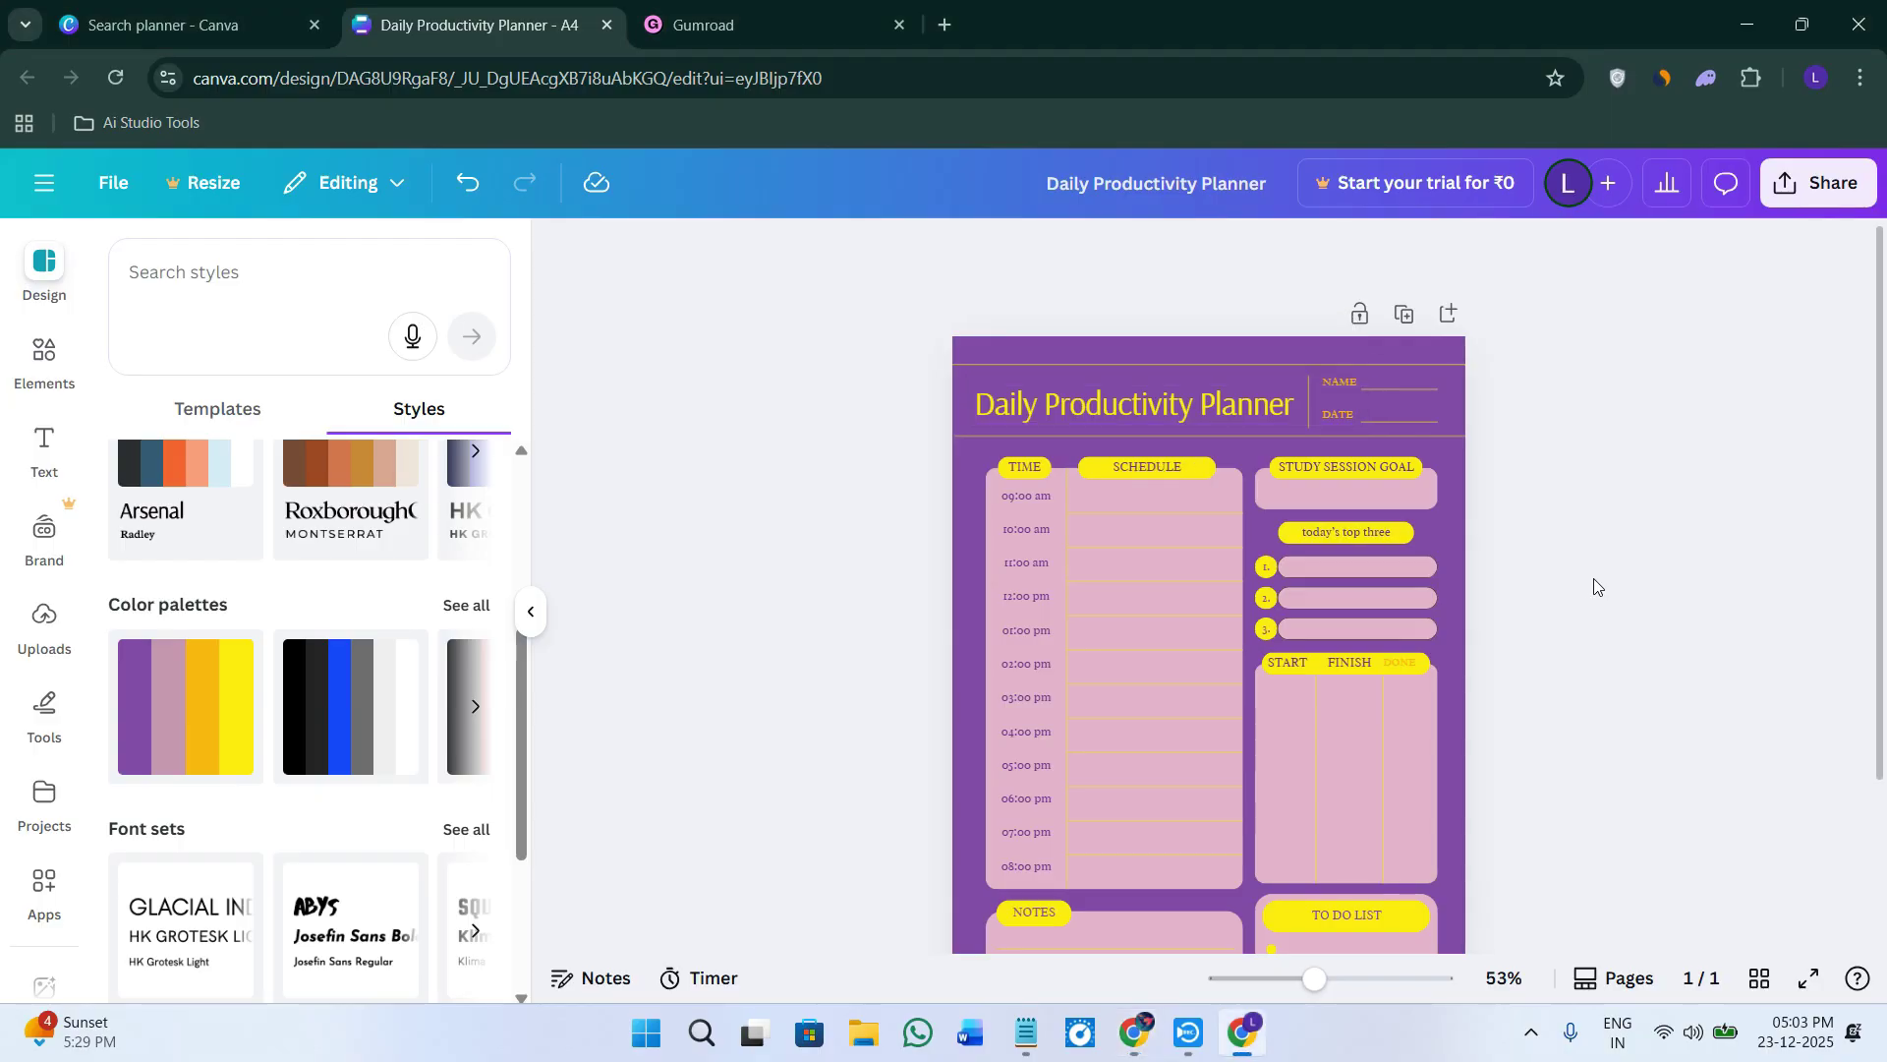
{"action": "left_click", "coordinate": [532, 612]}
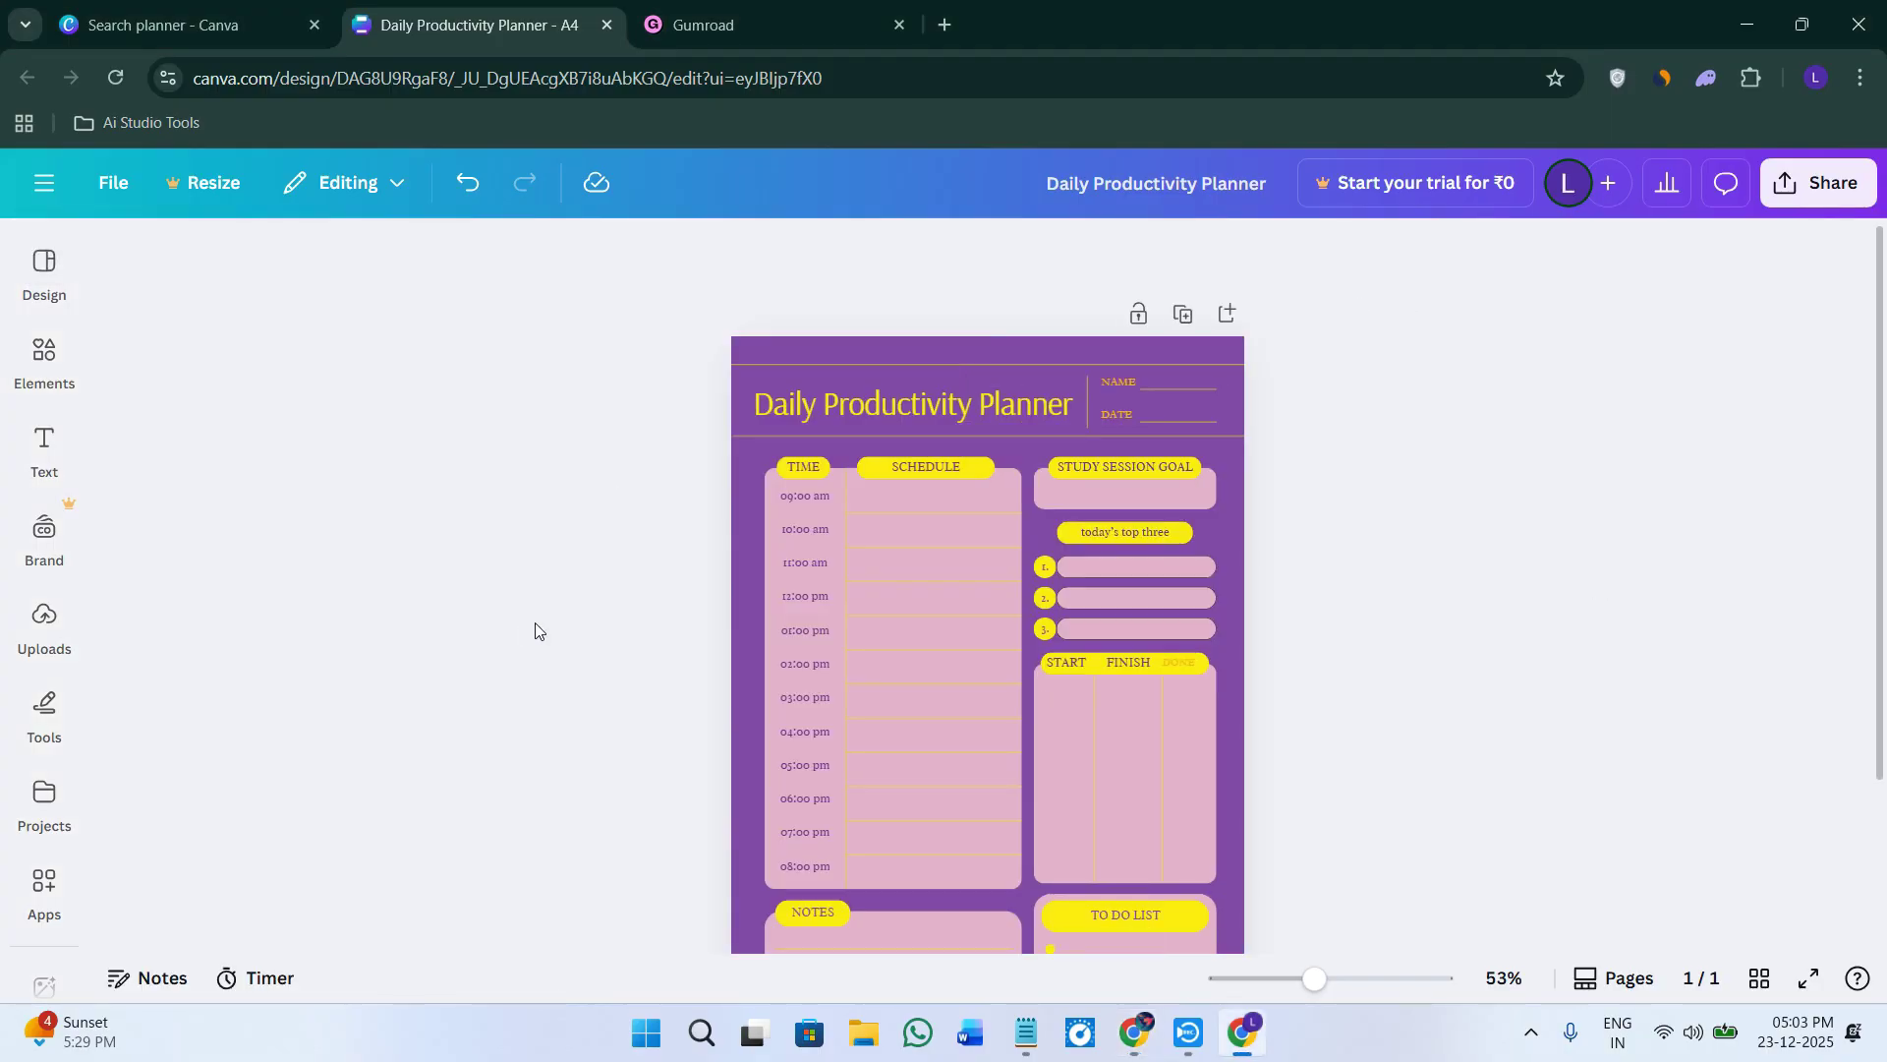
{"action": "scroll", "coordinate": [1538, 426], "scroll_direction": "down", "scroll_amount": 2}
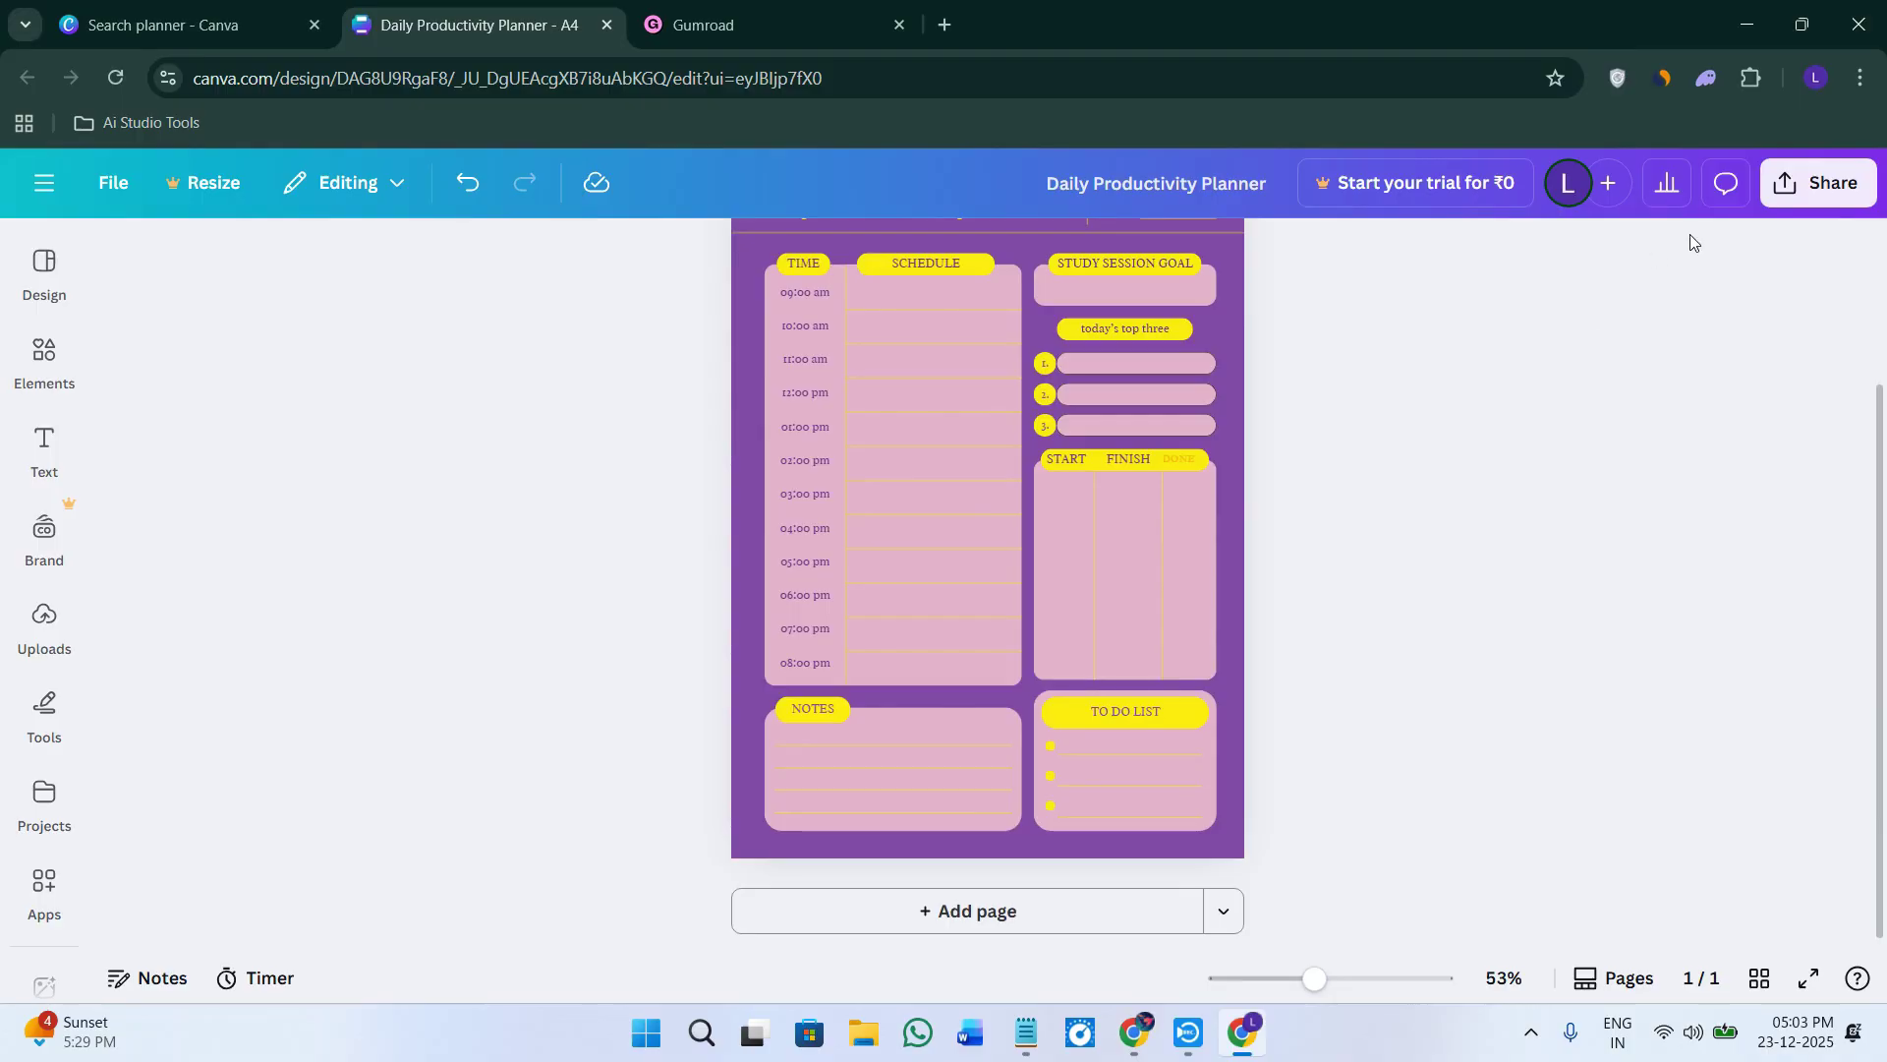
Download the planner as a PDF Standard file.
{"action": "left_click", "coordinate": [1814, 184]}
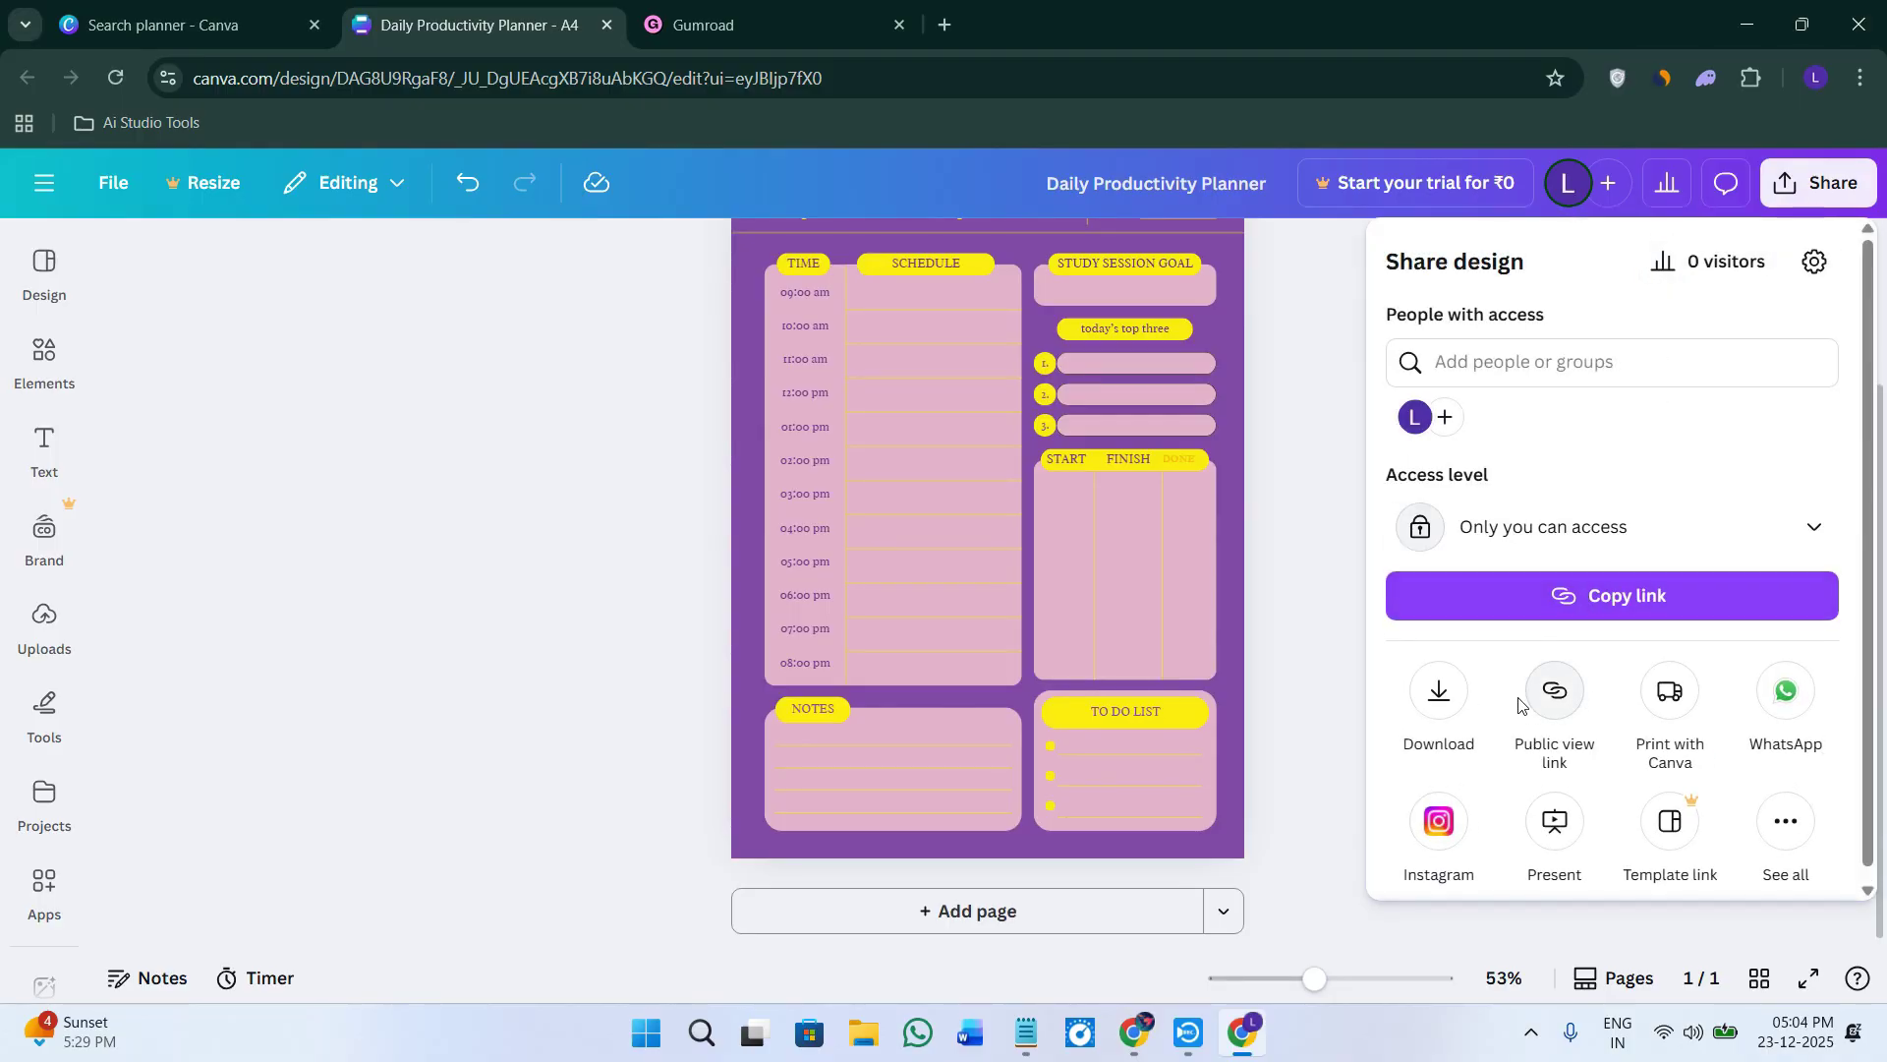
{"action": "left_click", "coordinate": [1440, 702]}
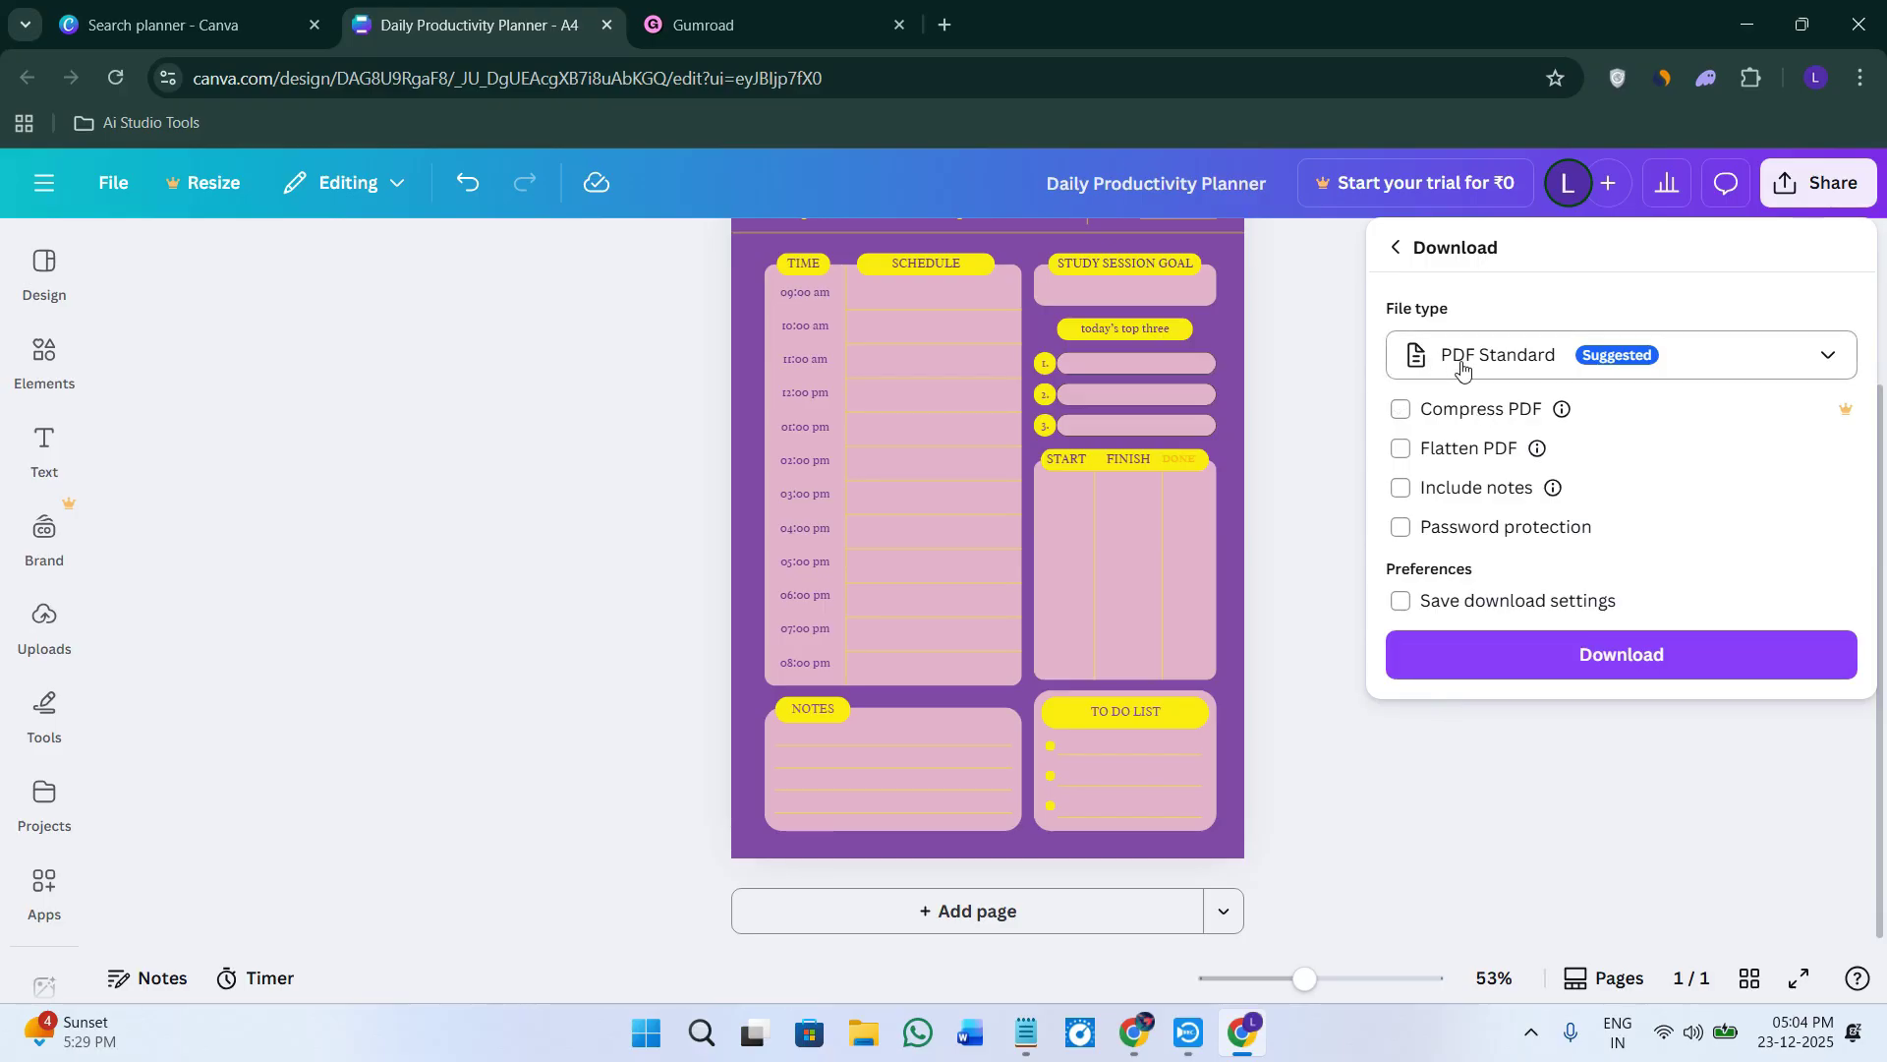
{"action": "left_click", "coordinate": [1626, 612]}
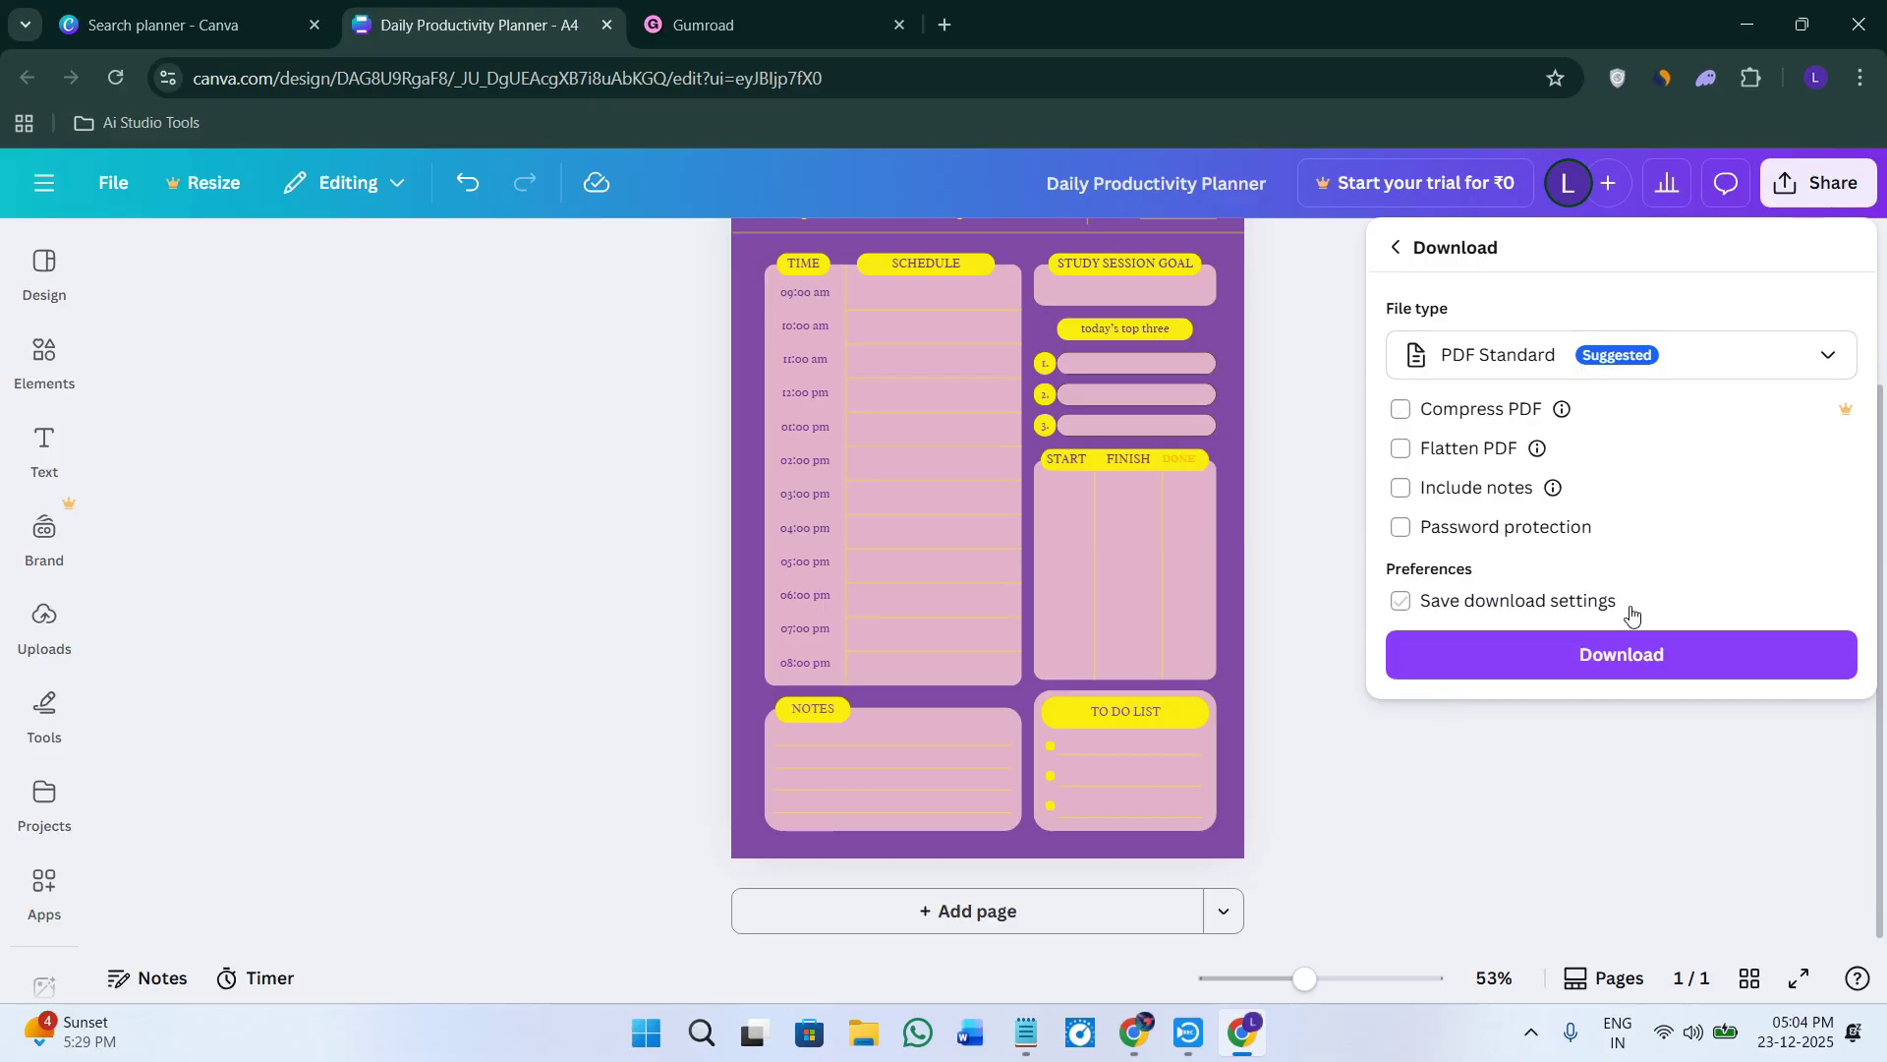
{"action": "left_click", "coordinate": [1631, 652]}
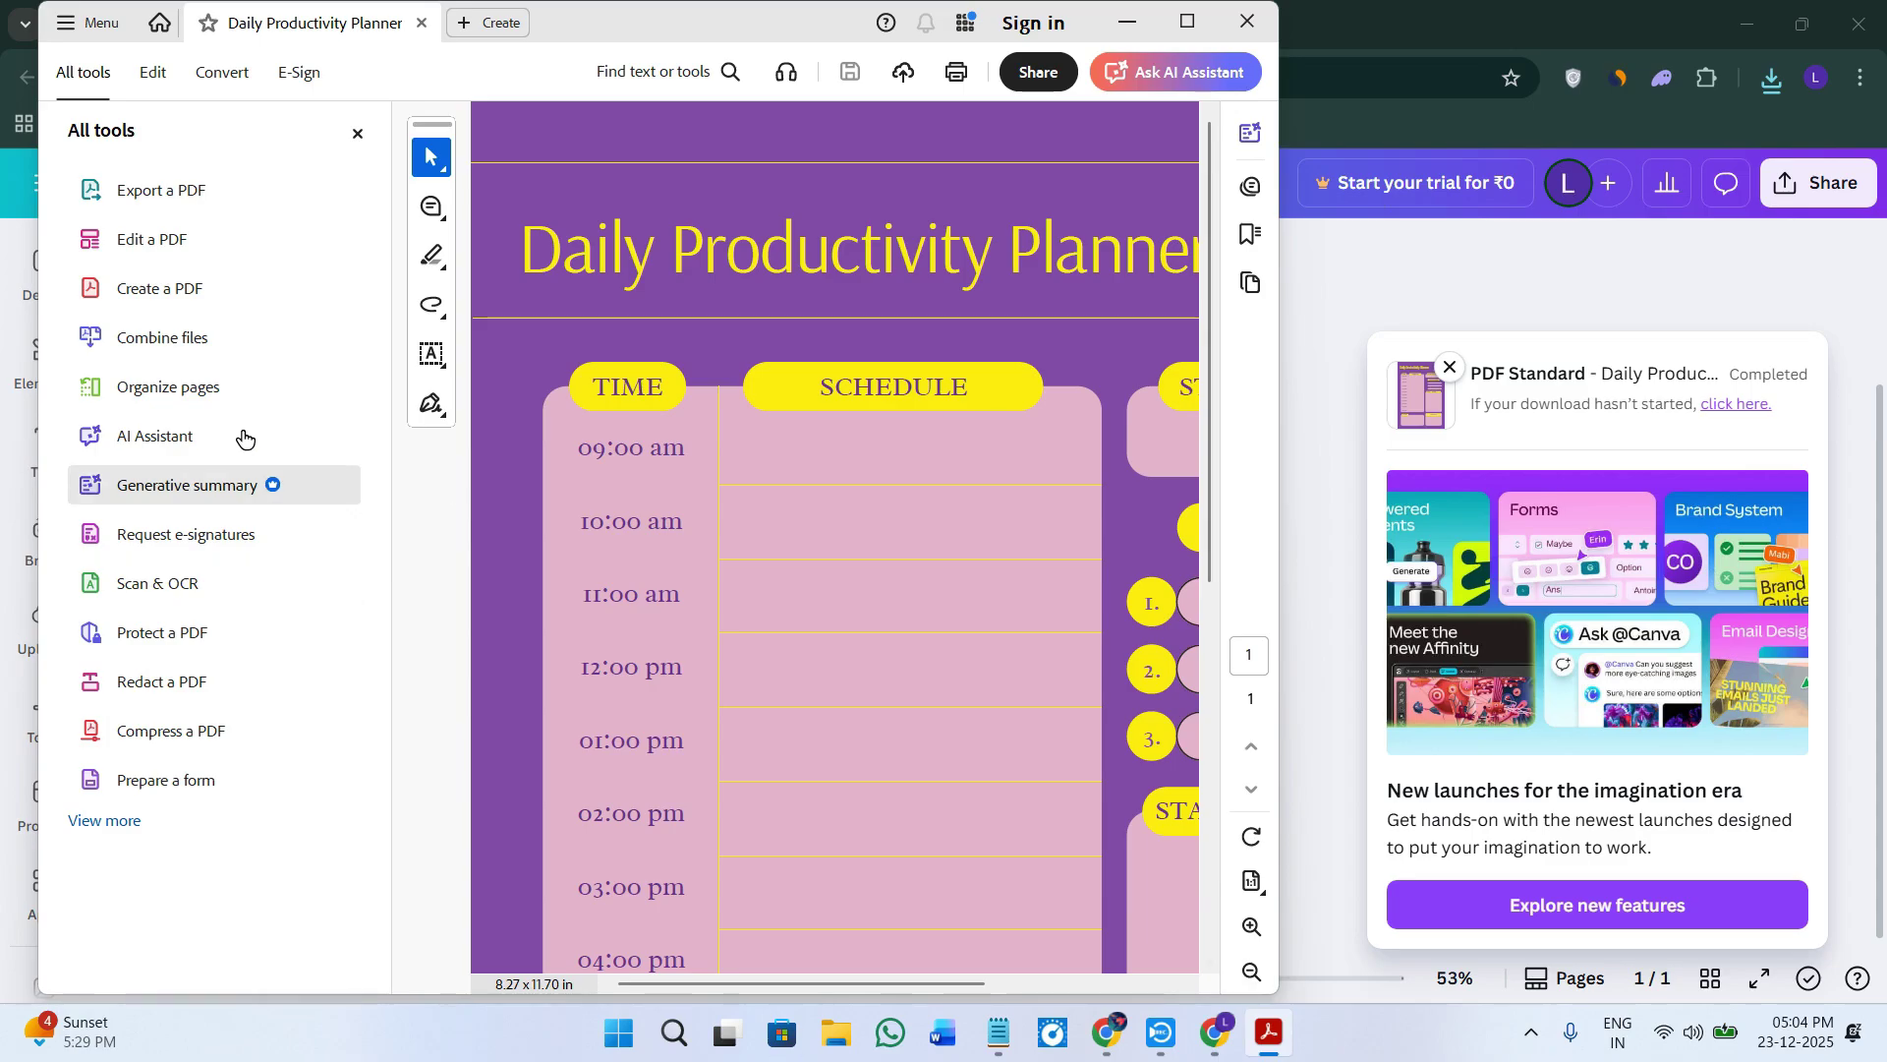
View the downloaded planner PDF full screen in Adobe Acrobat and check its sections from header to notes.
{"action": "left_click", "coordinate": [1187, 21]}
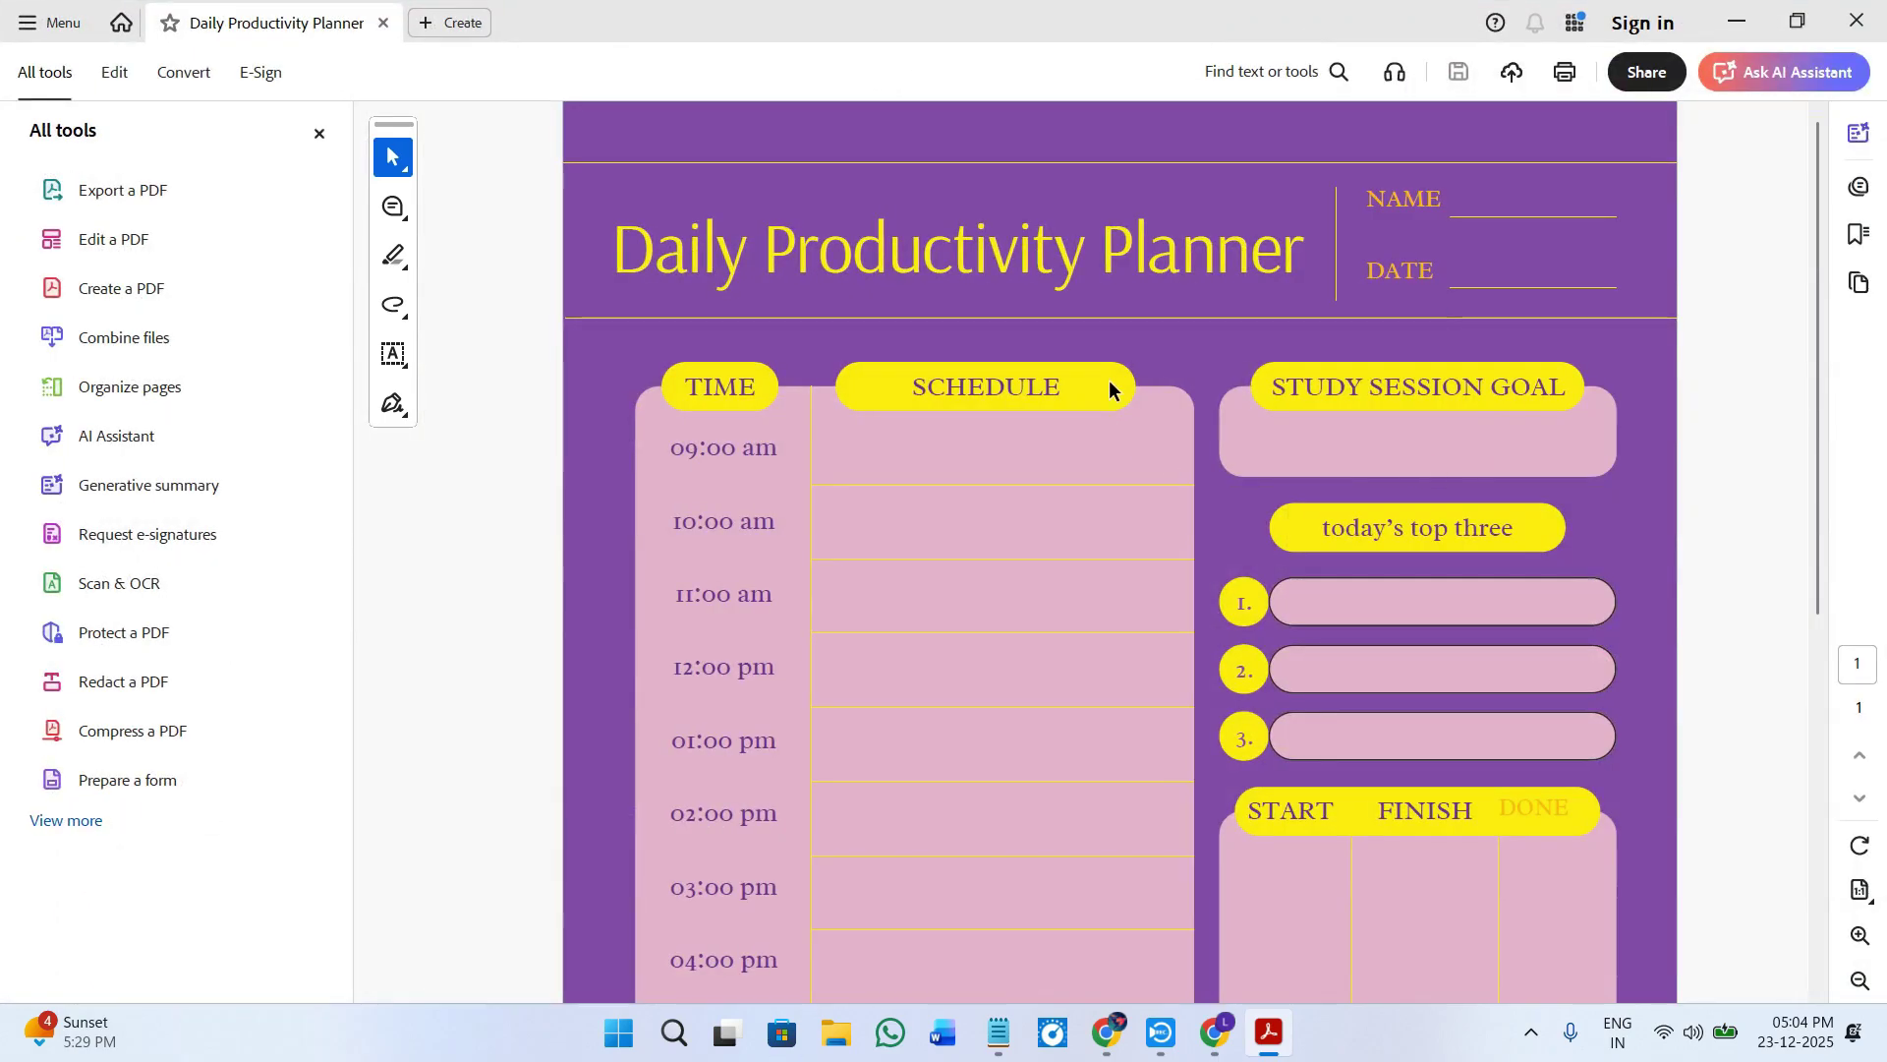
{"action": "scroll", "coordinate": [1109, 386], "scroll_direction": "down", "scroll_amount": 7}
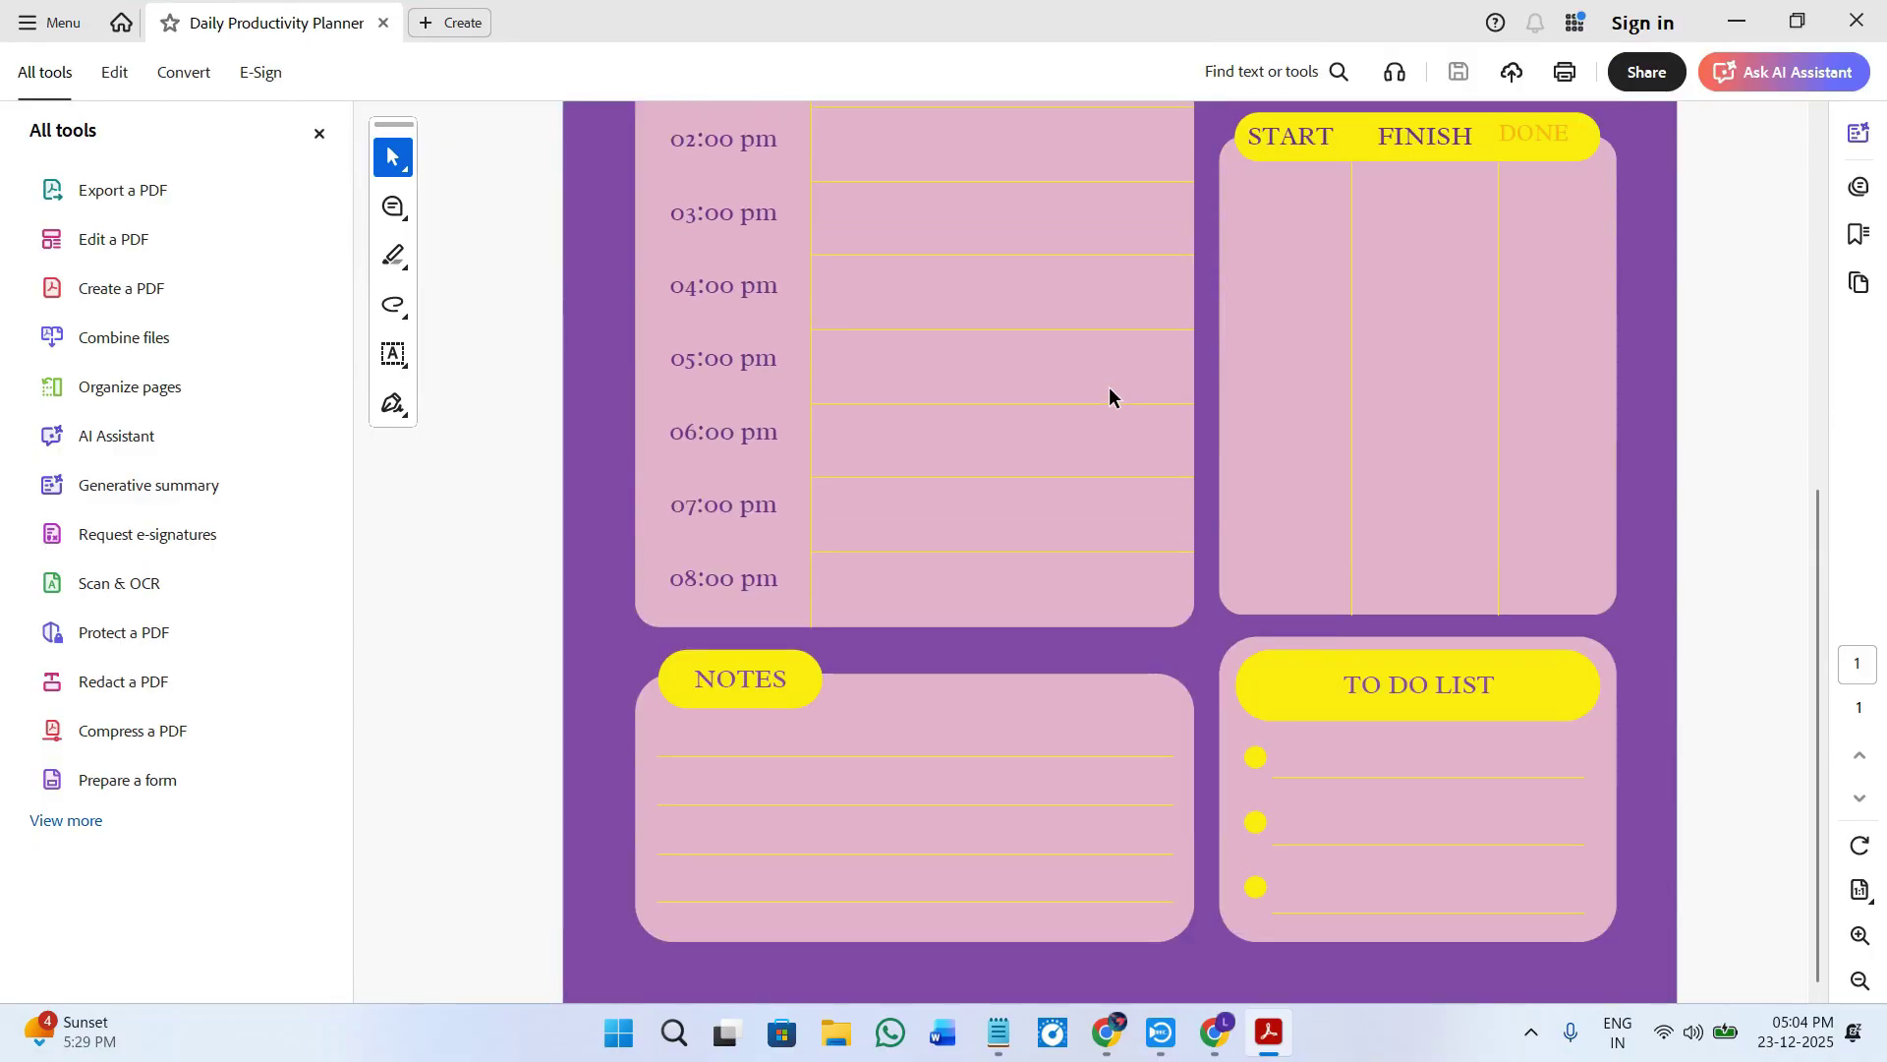
{"action": "scroll", "coordinate": [1110, 393], "scroll_direction": "up", "scroll_amount": 7}
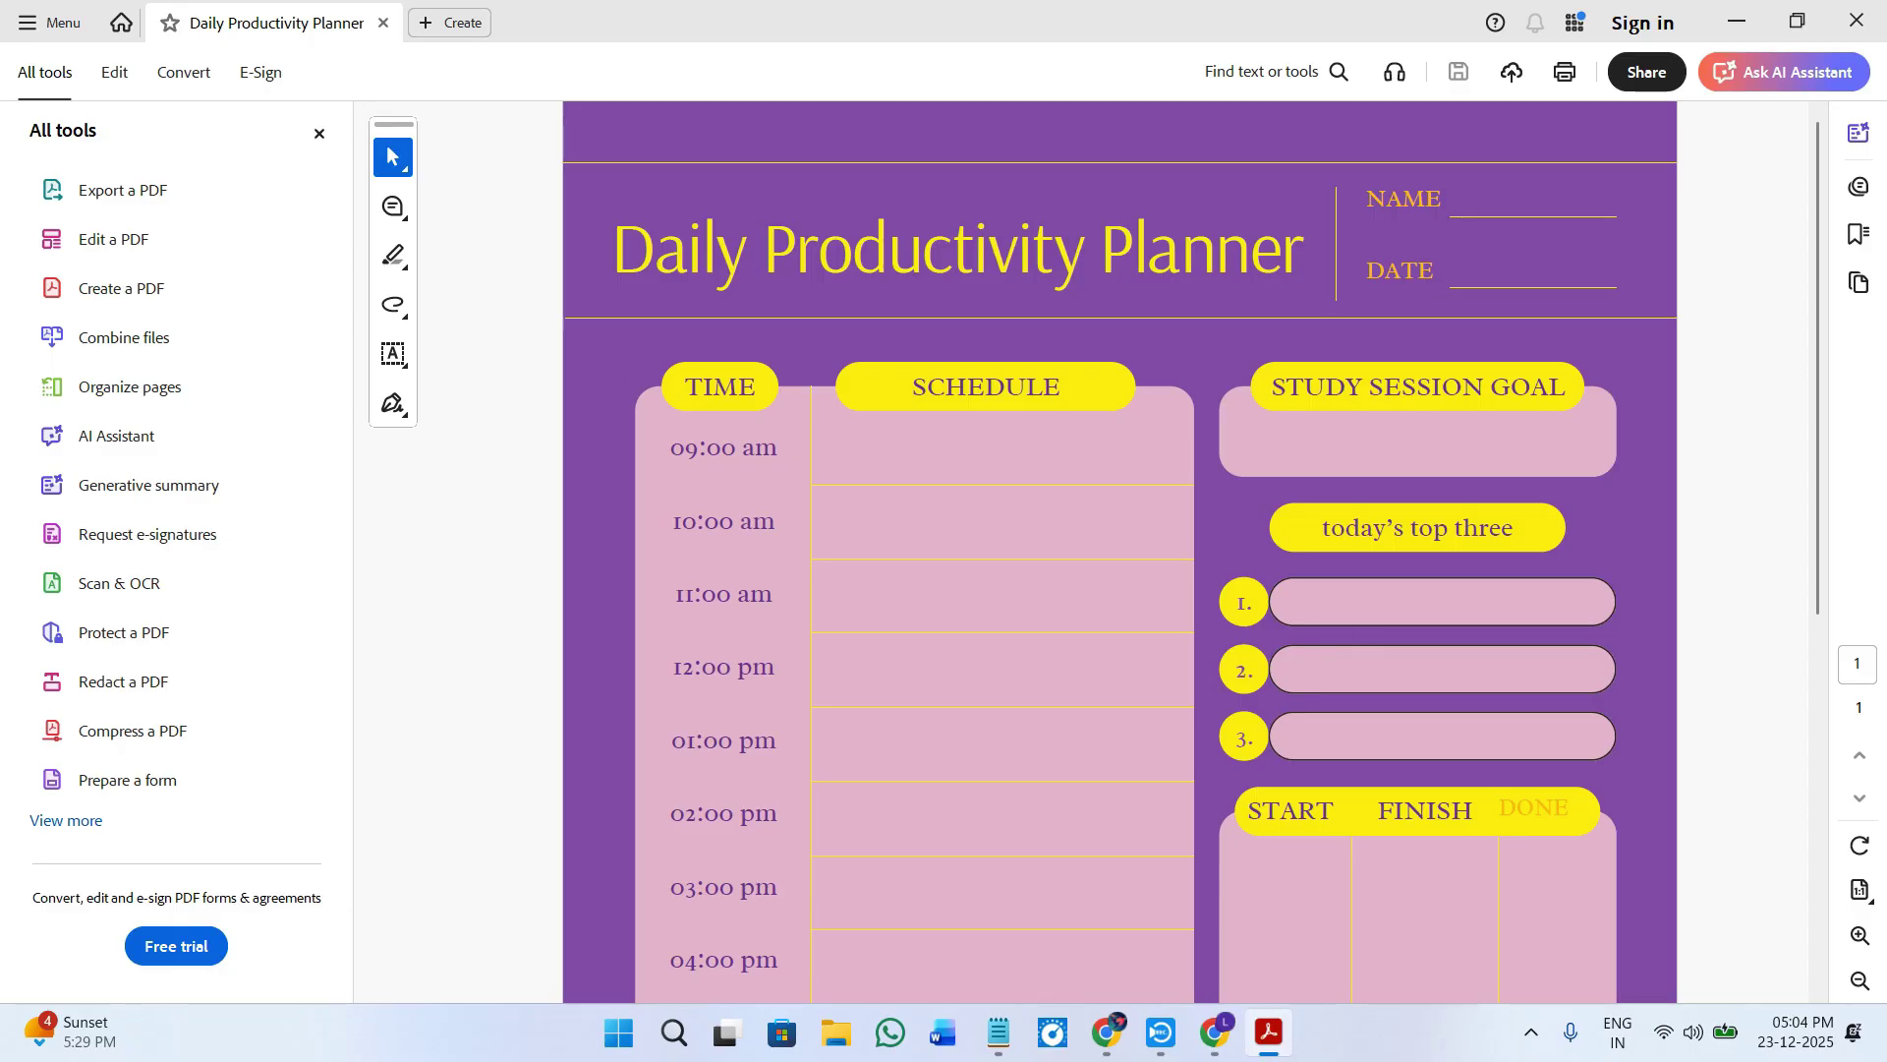
Switch to Gumroad in Chrome and start creating a new product from the products list.
{"action": "left_click", "coordinate": [1215, 1032]}
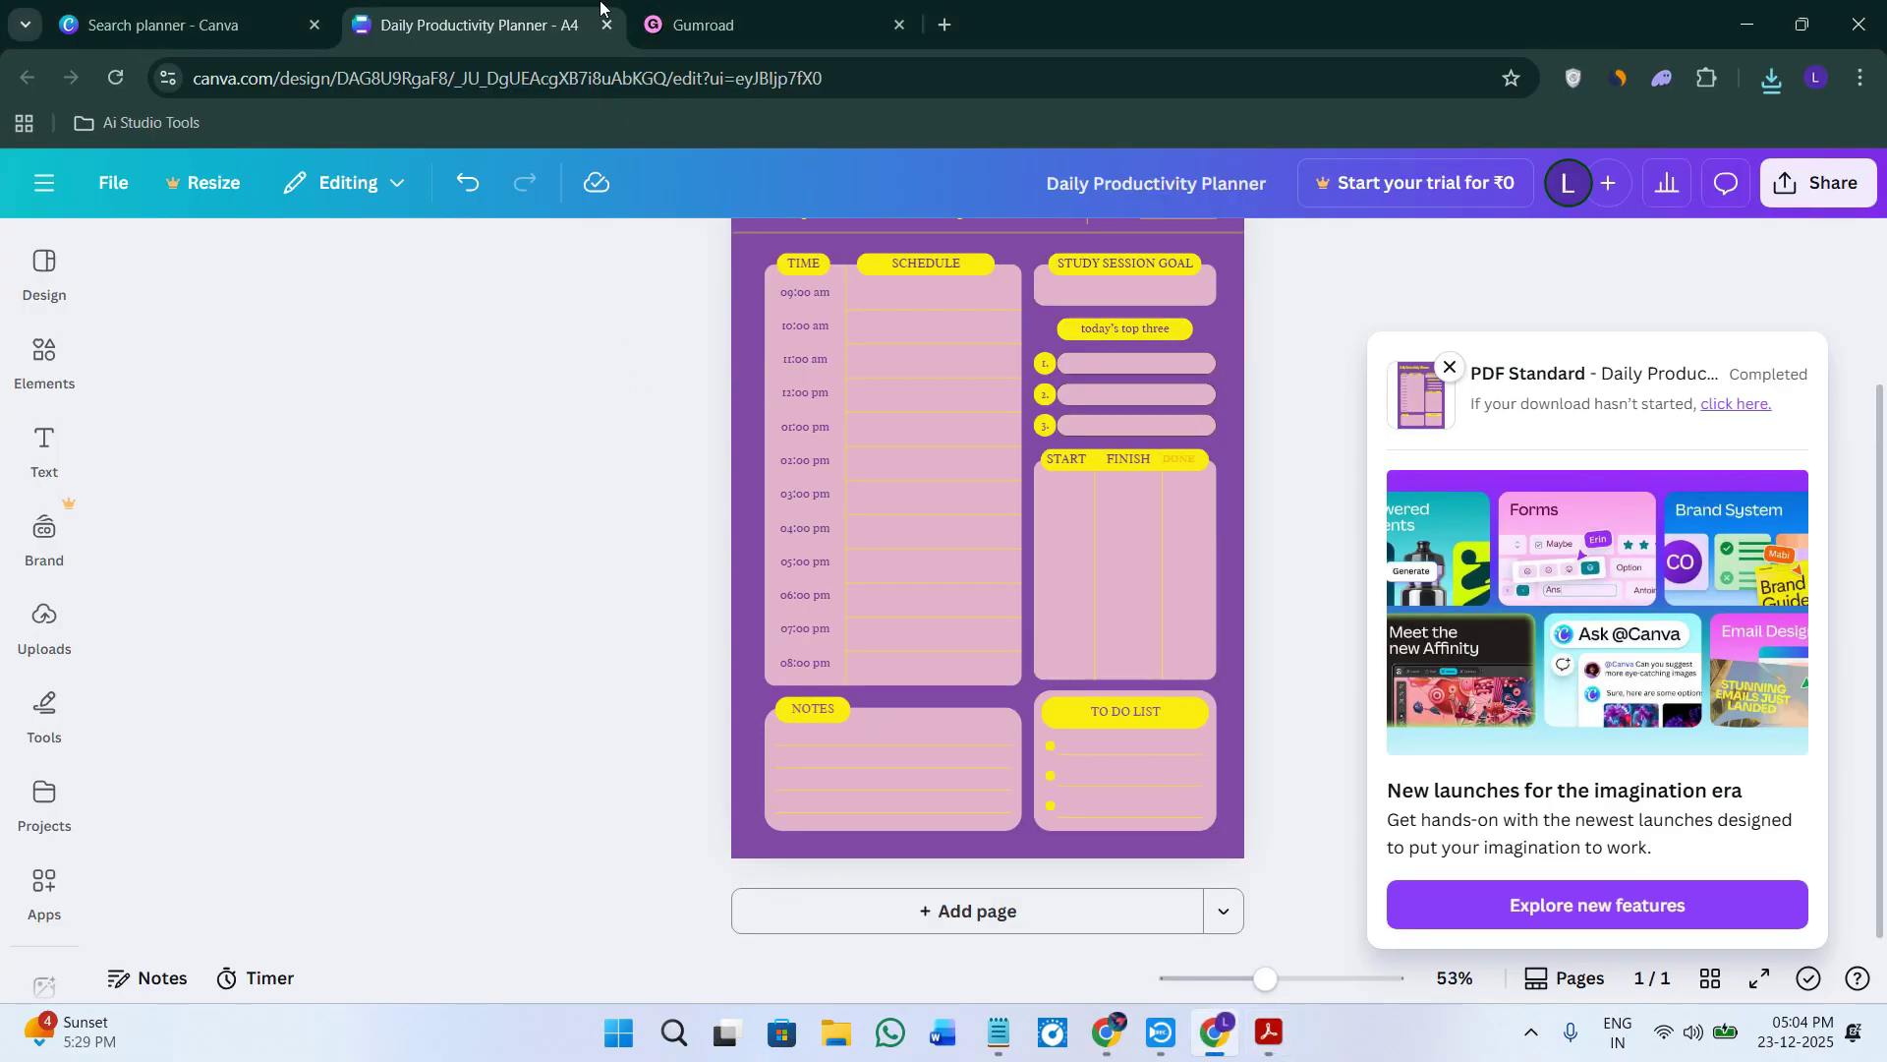
{"action": "left_click", "coordinate": [727, 25]}
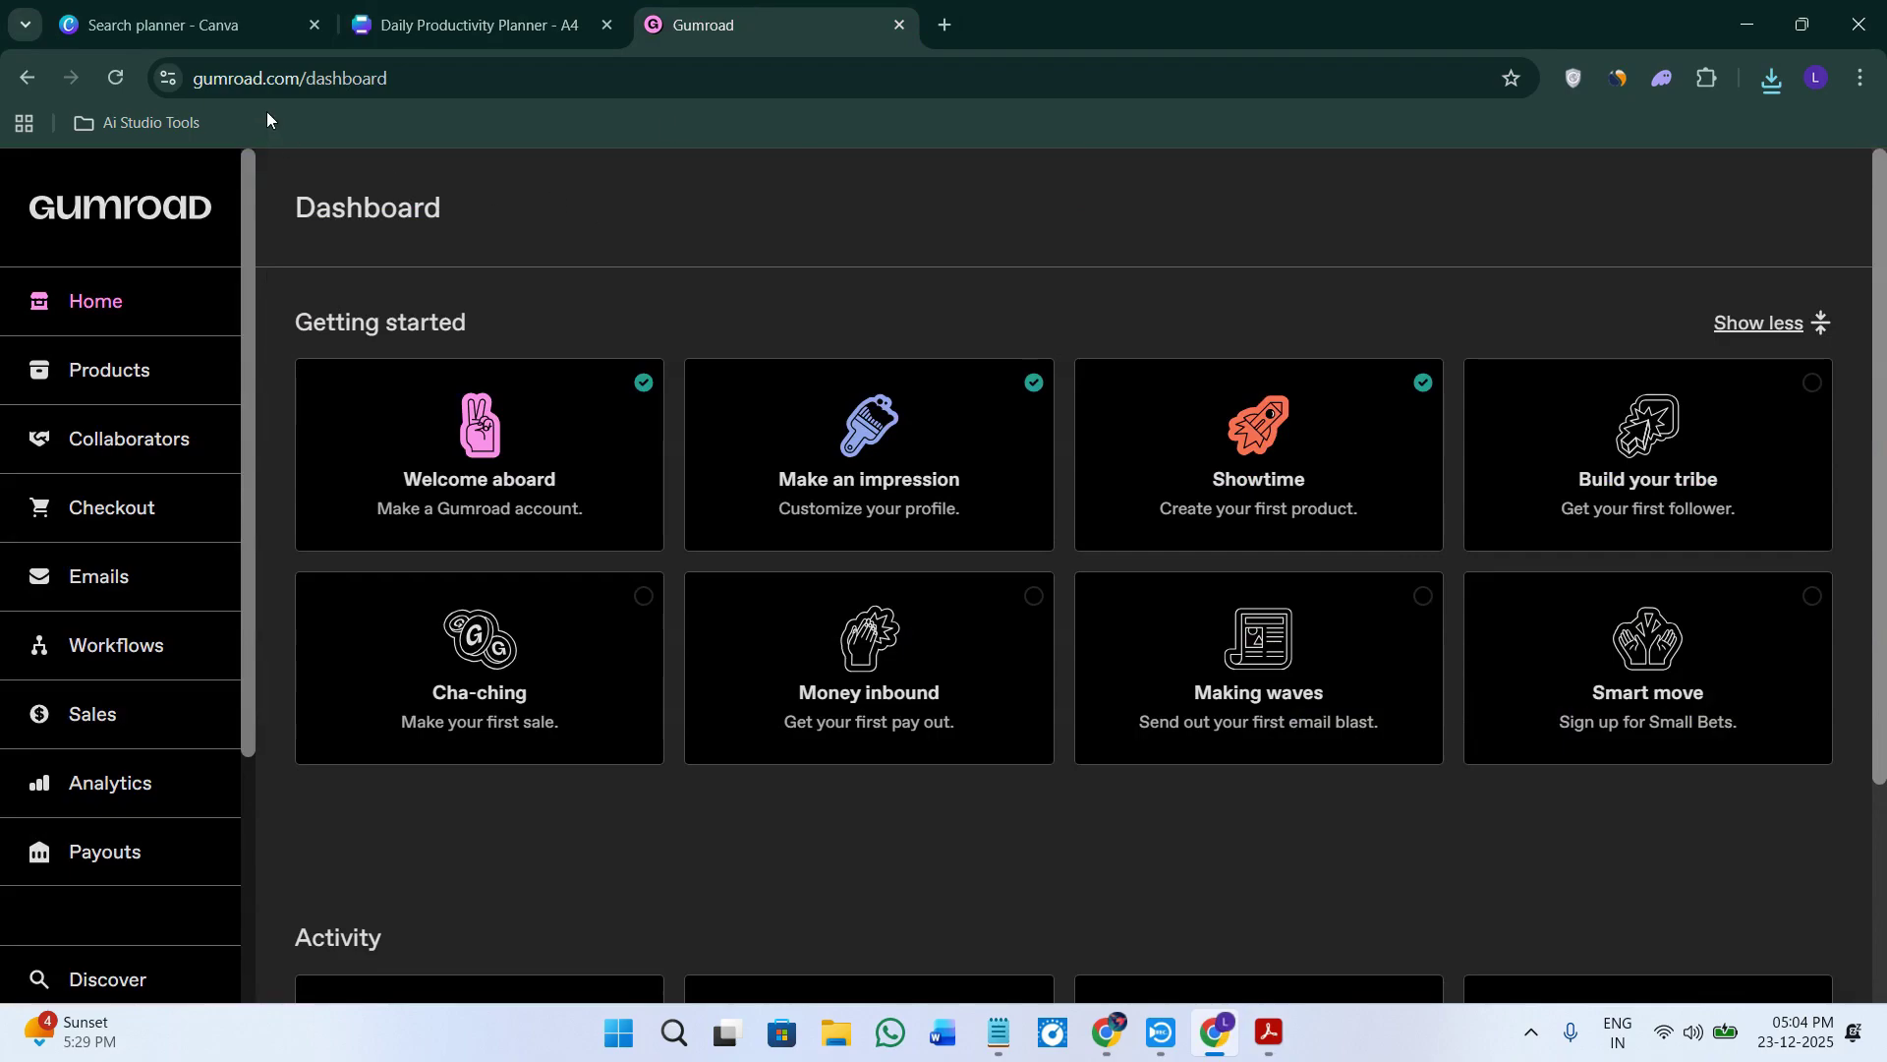
{"action": "left_click", "coordinate": [309, 82]}
{"action": "left_click", "coordinate": [379, 79]}
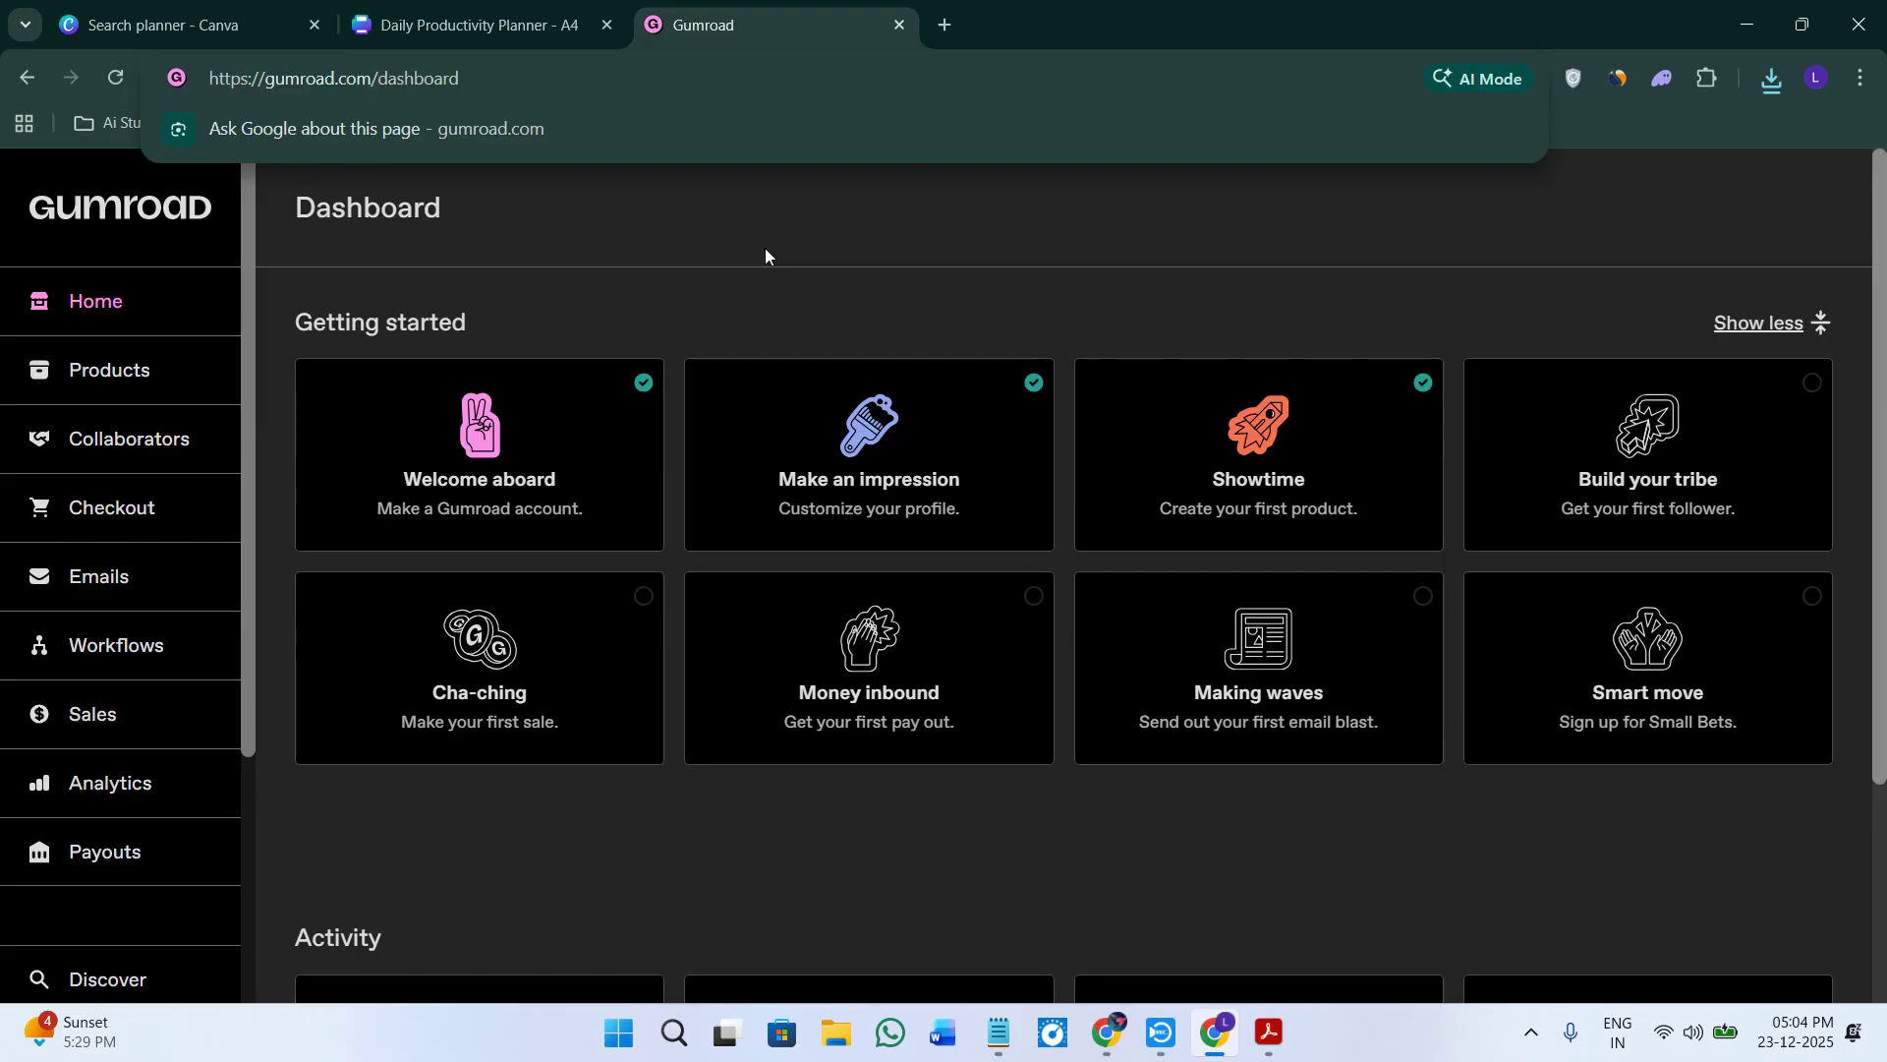
{"action": "left_click", "coordinate": [133, 381]}
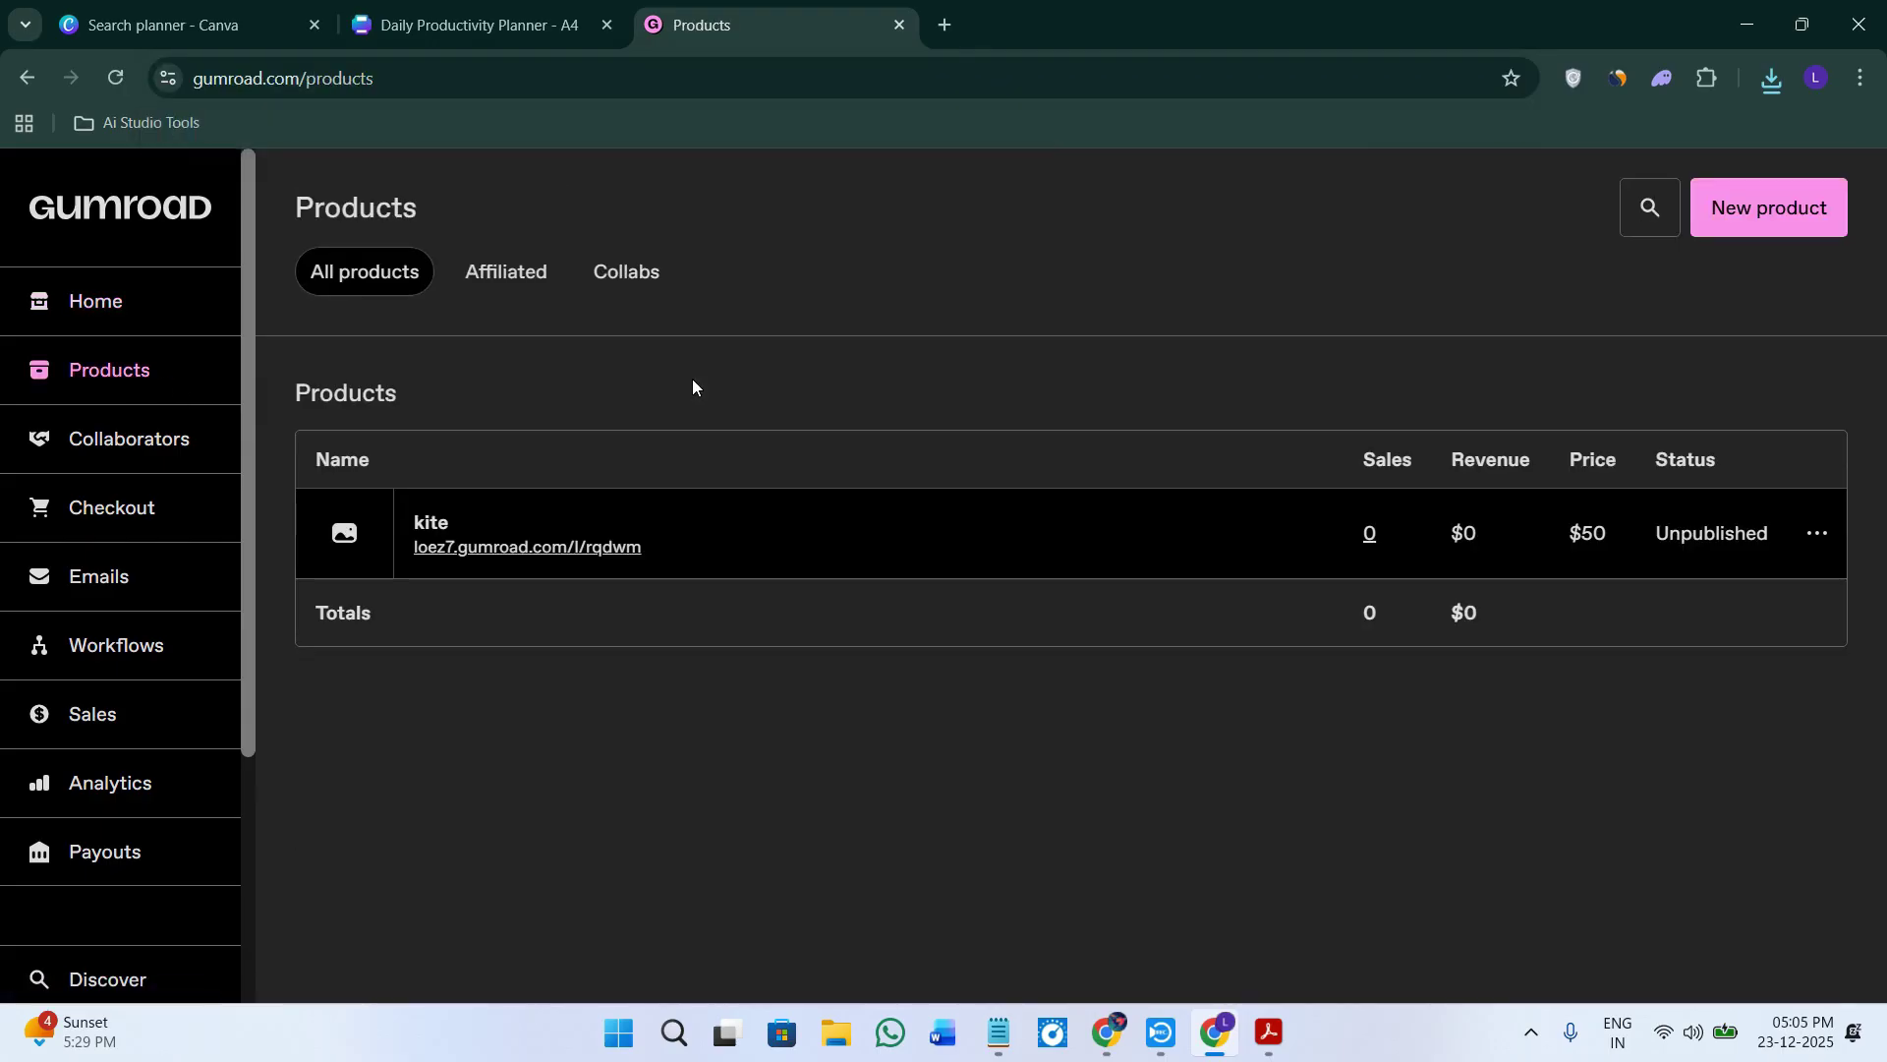
{"action": "left_click", "coordinate": [1826, 208]}
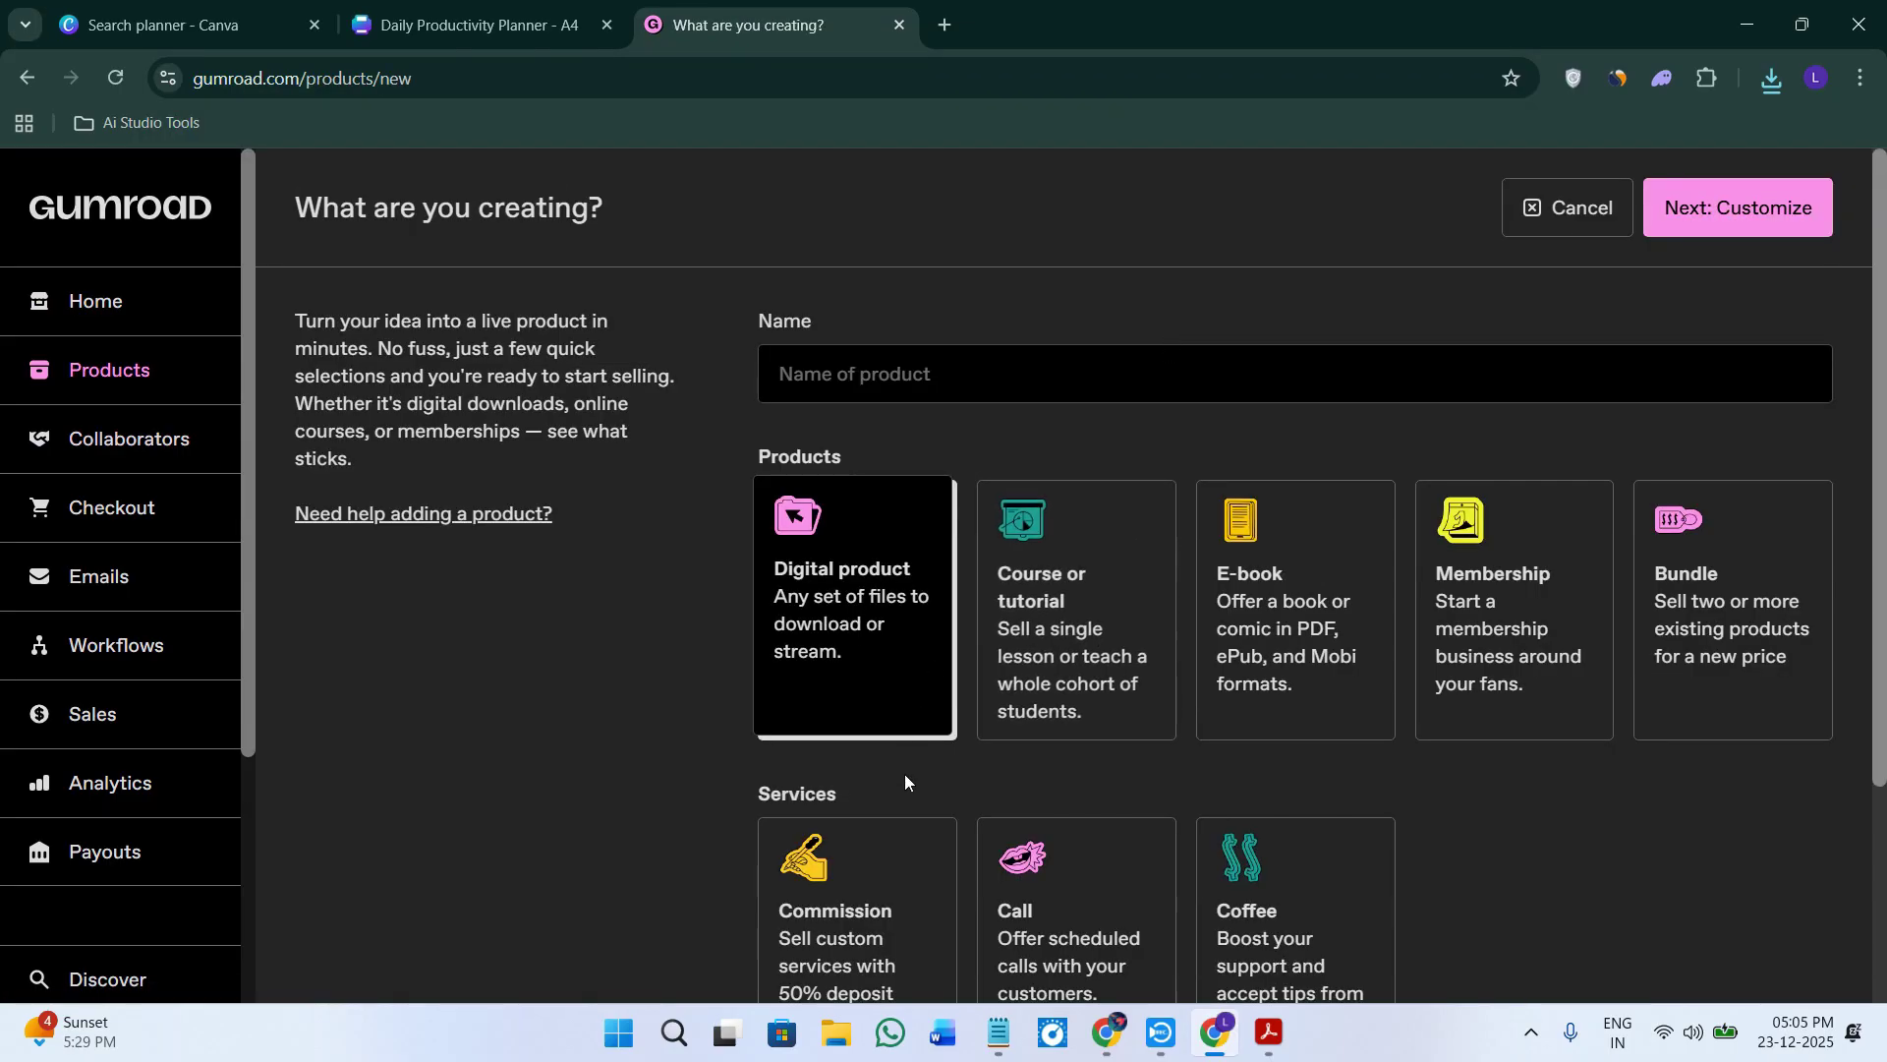
Name the new digital product "Daily Productivity Planner".
{"action": "scroll", "coordinate": [904, 780], "scroll_direction": "down", "scroll_amount": 2}
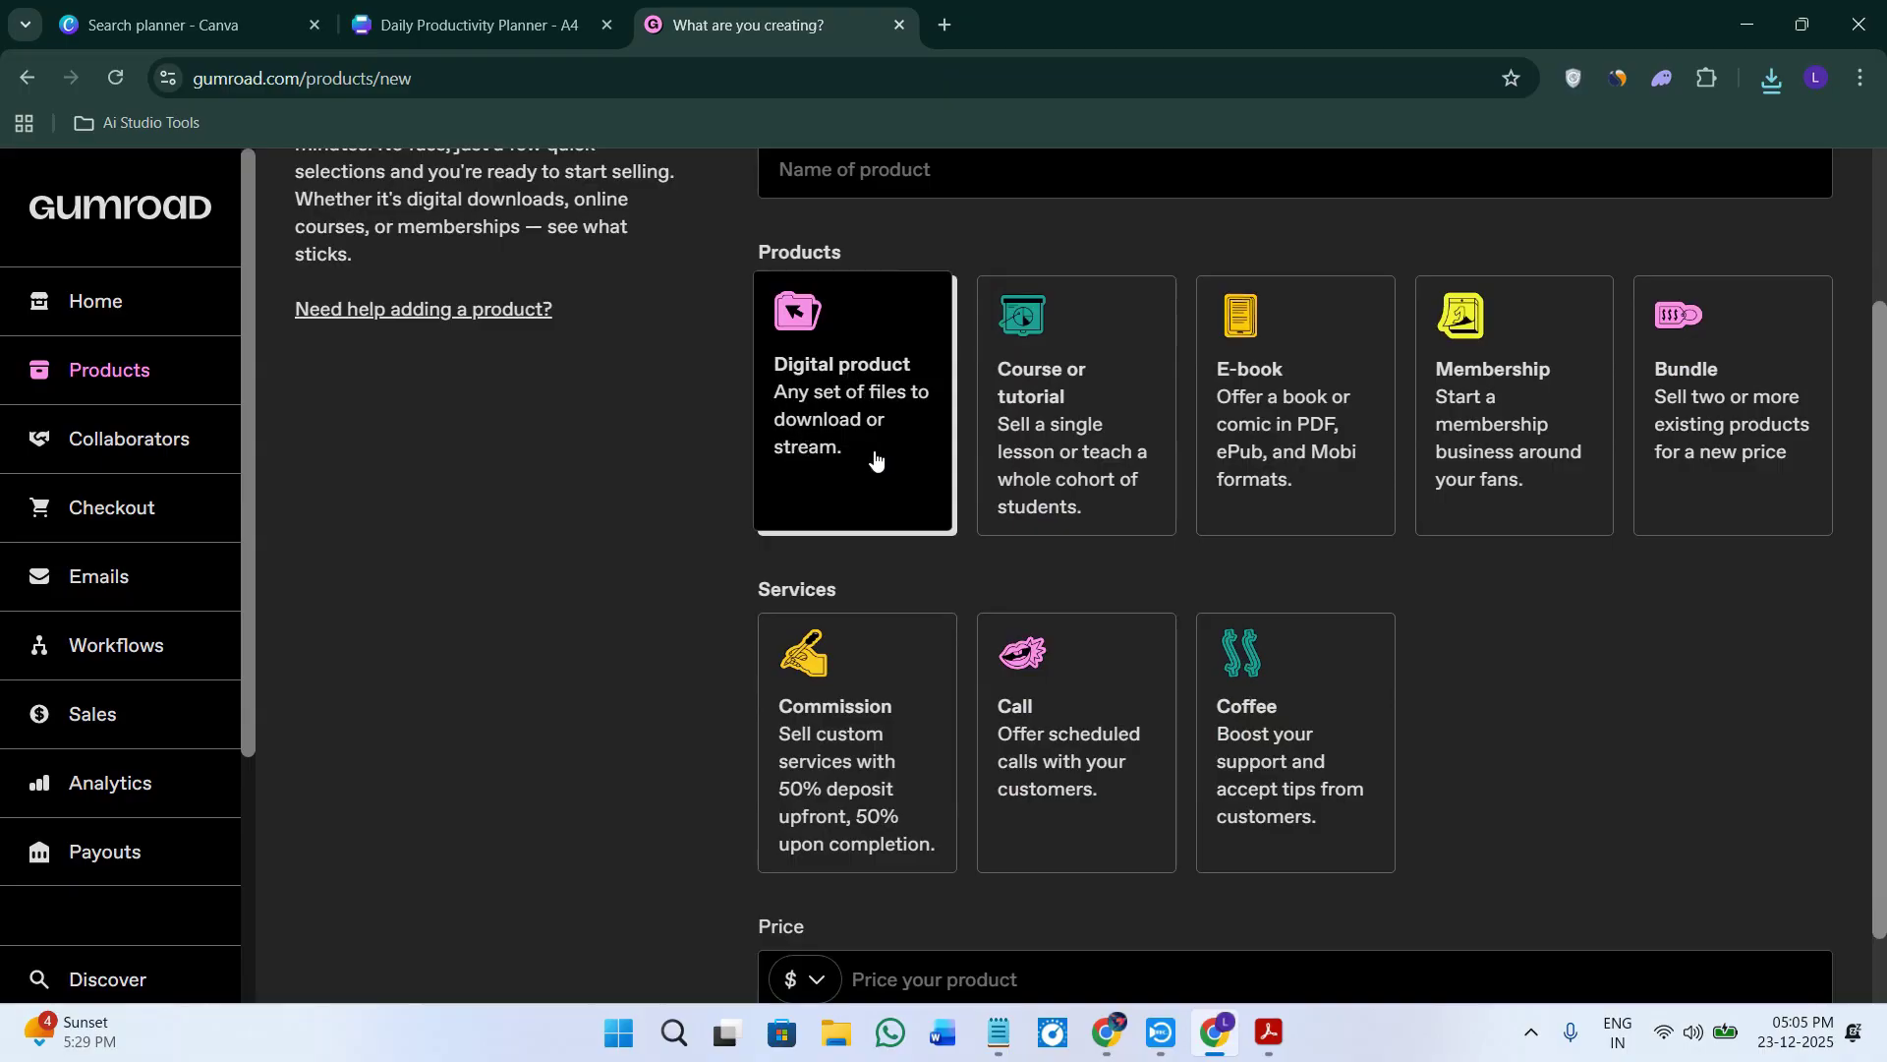
{"action": "scroll", "coordinate": [874, 457], "scroll_direction": "up", "scroll_amount": 2}
{"action": "left_click", "coordinate": [904, 371]}
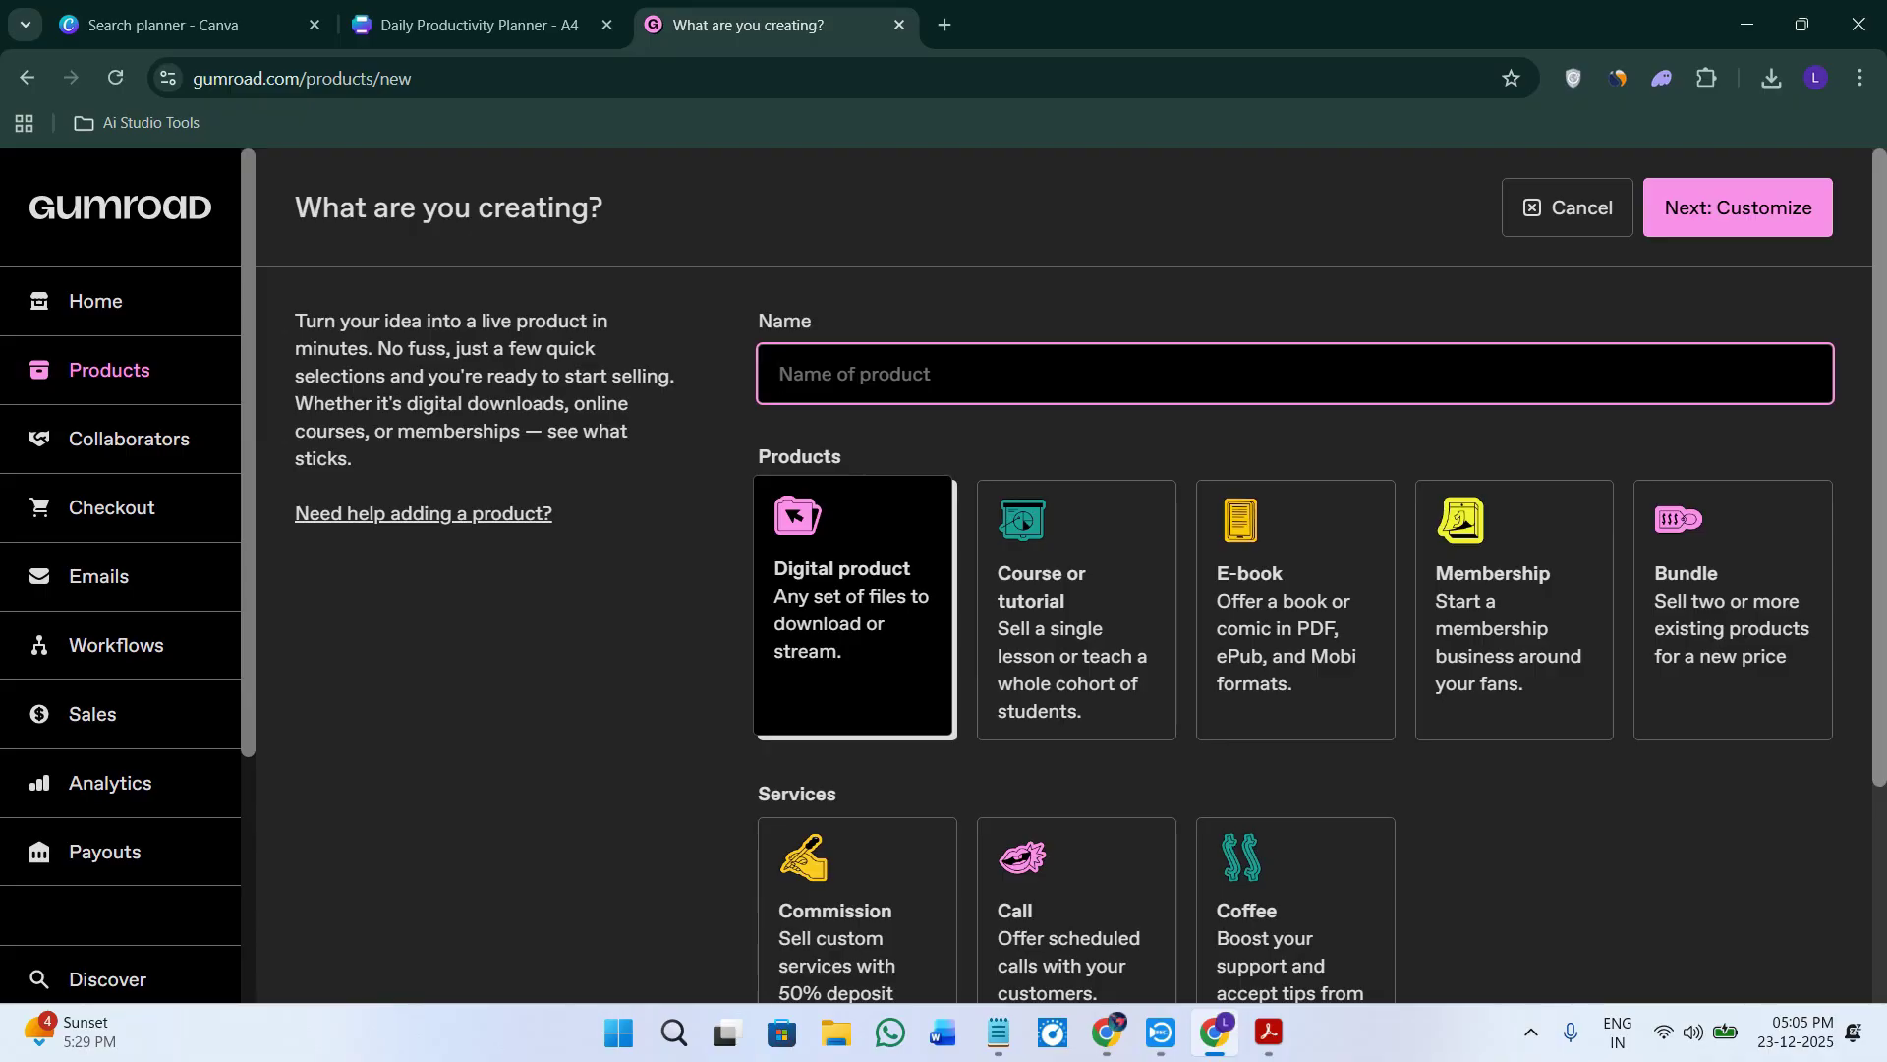
{"action": "key", "text": "alt+Tab"}
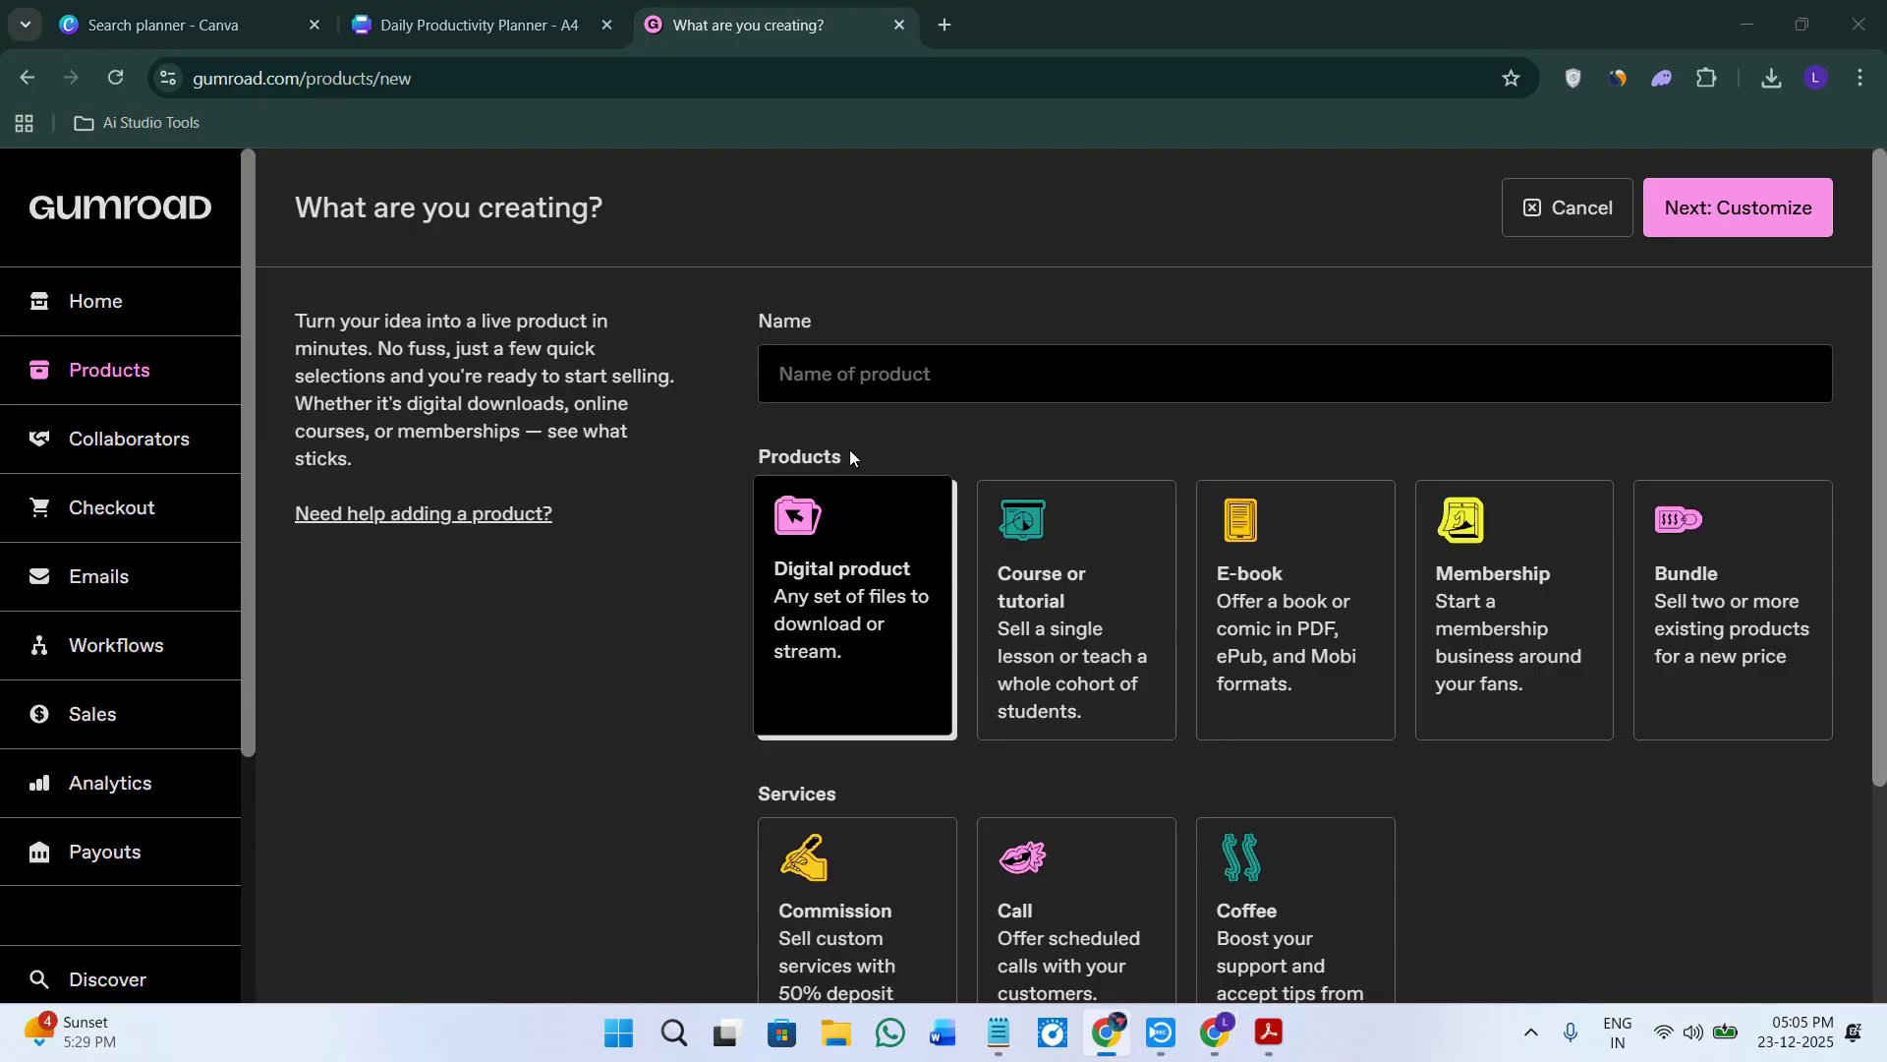
{"action": "key", "text": "alt+Tab"}
{"action": "type", "text": "Daily Productivity Planner"}
Set the product's price to $10.
{"action": "left_click", "coordinate": [1735, 208]}
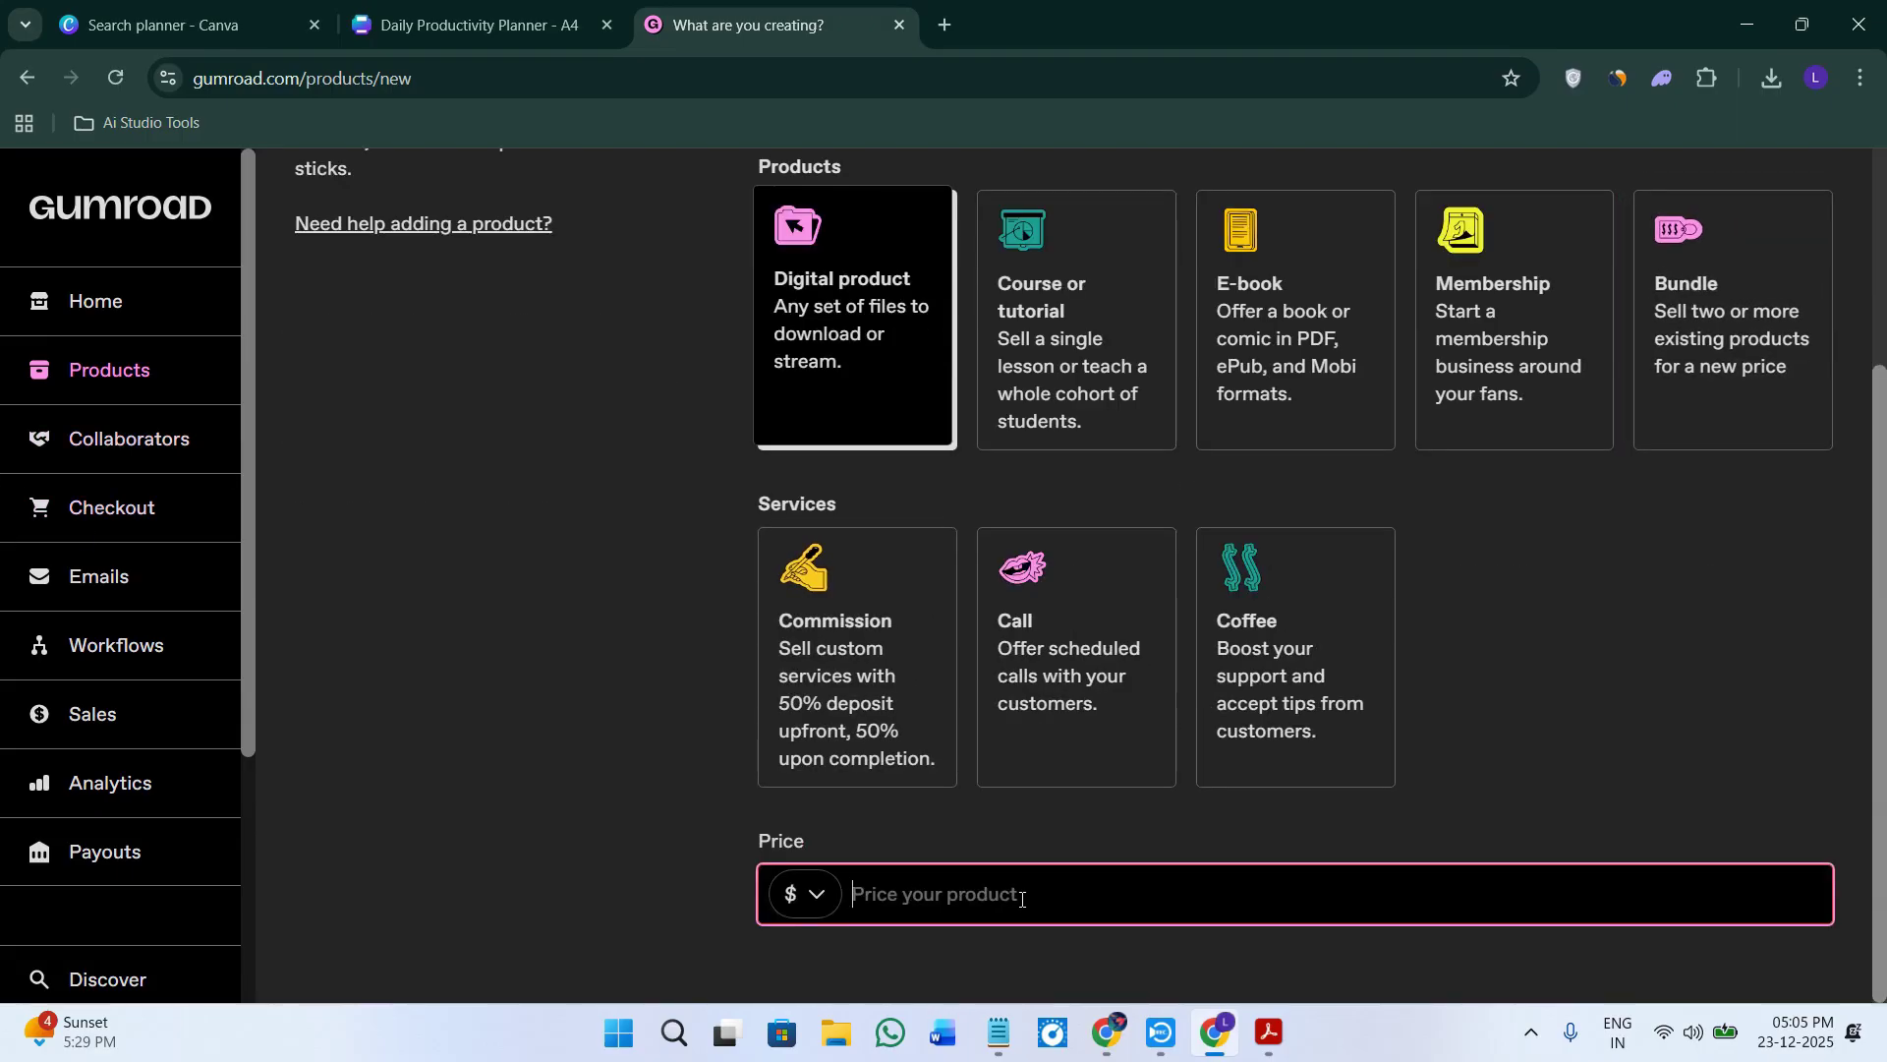
{"action": "type", "text": "10"}
{"action": "scroll", "coordinate": [994, 839], "scroll_direction": "up", "scroll_amount": 3}
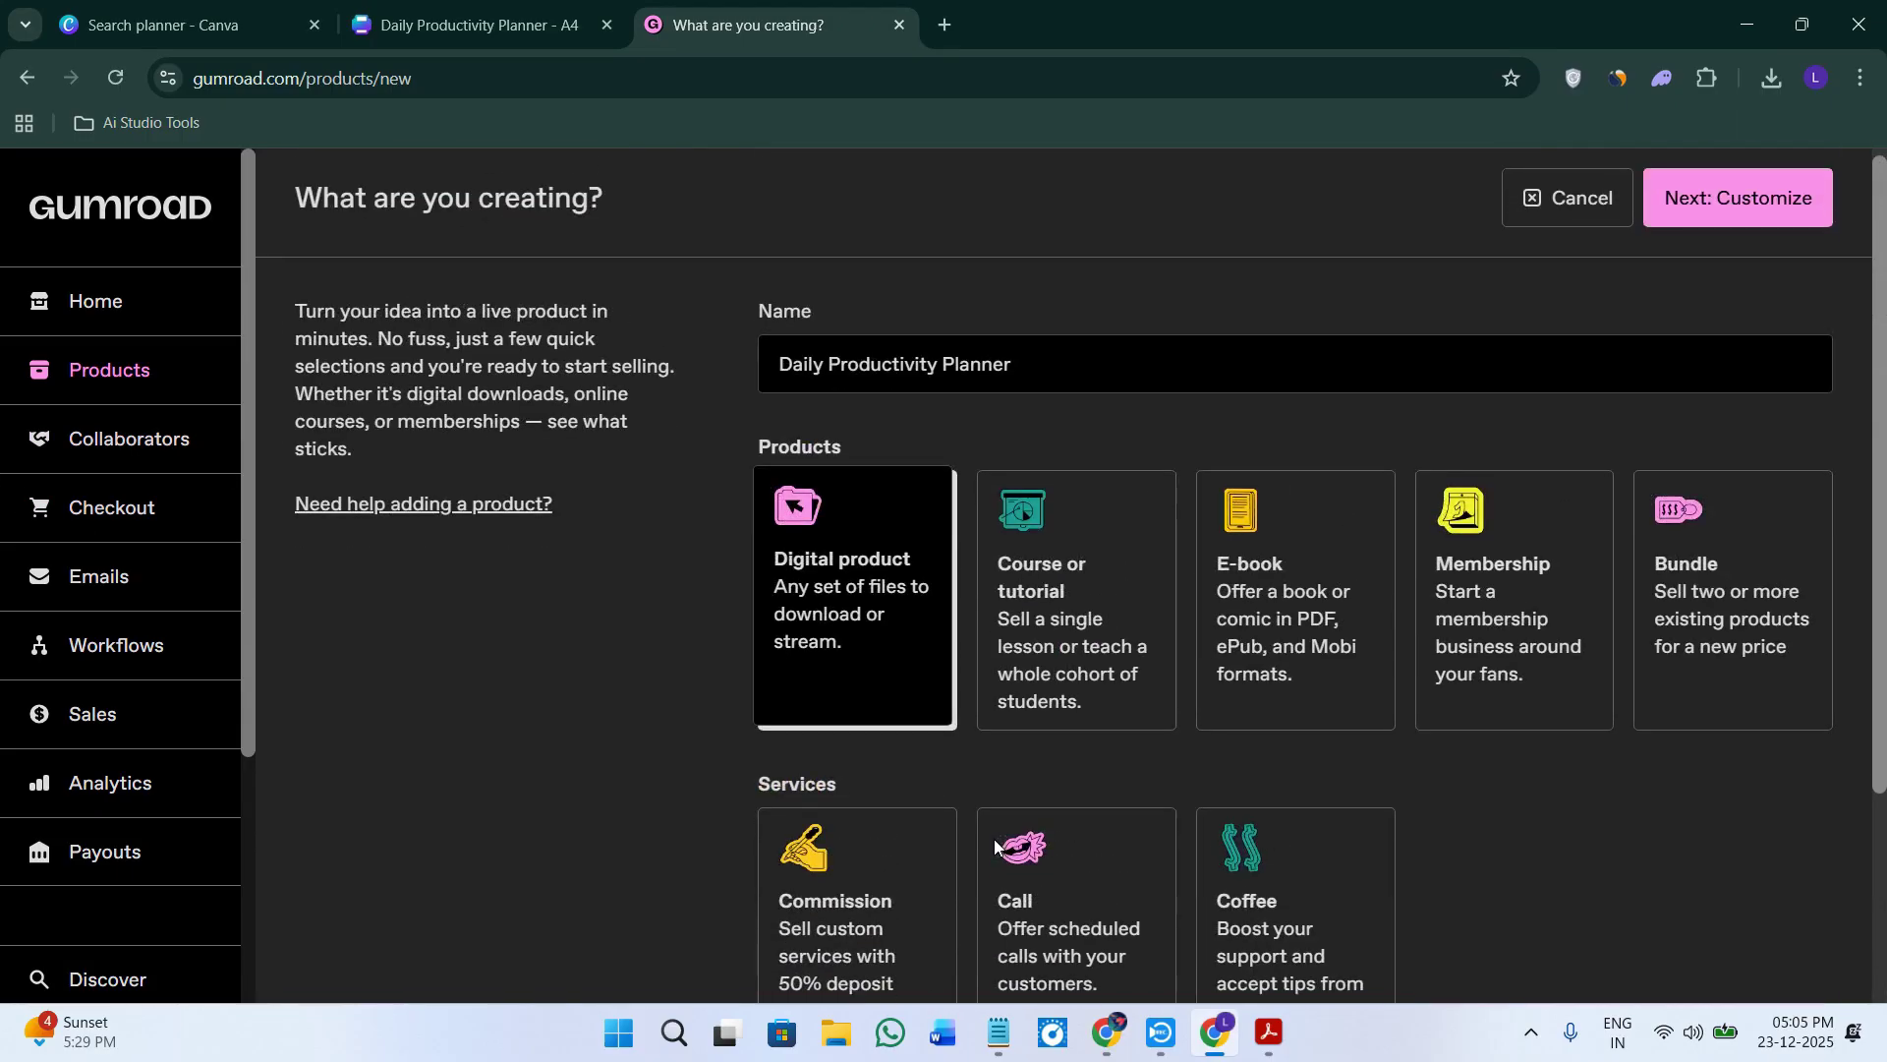
Continue to customizing the product and enter the description "This planner helps busy people organize their day without feeling overwhelmed.".
{"action": "left_click", "coordinate": [1730, 208]}
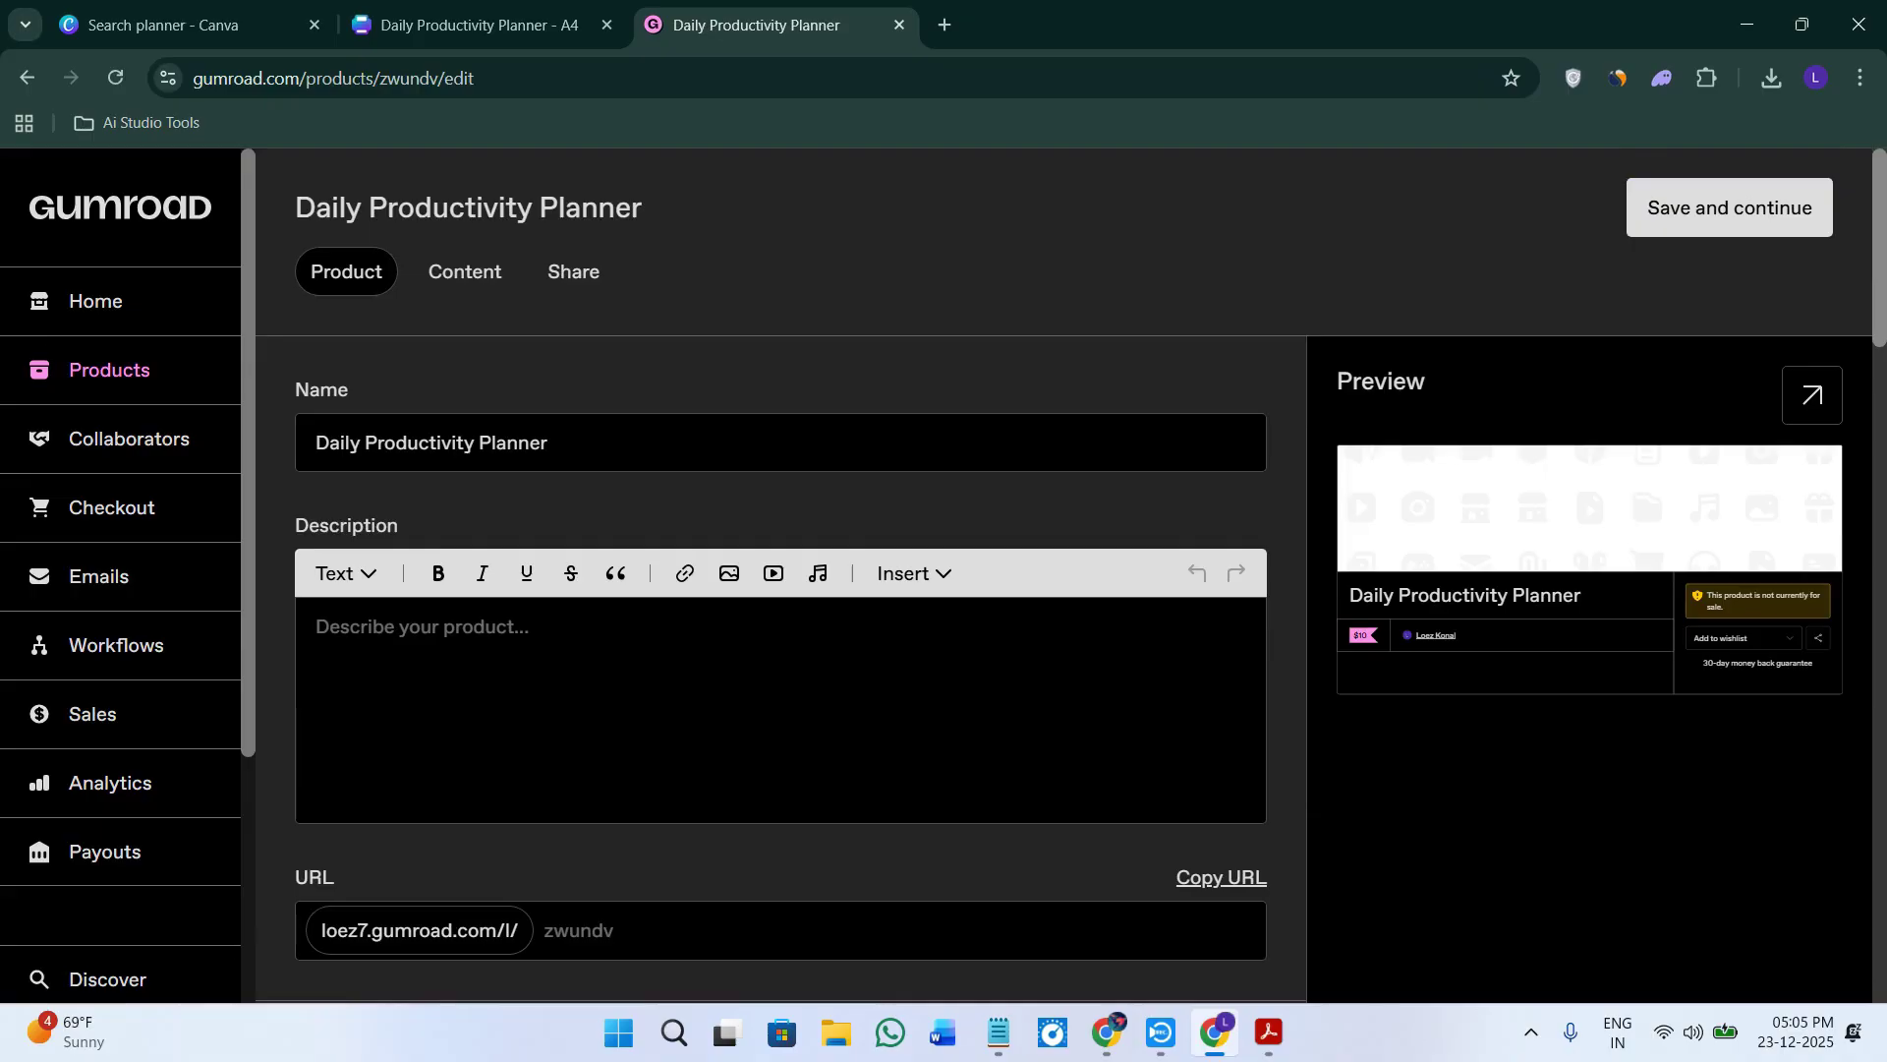
{"action": "key", "text": "alt+Tab"}
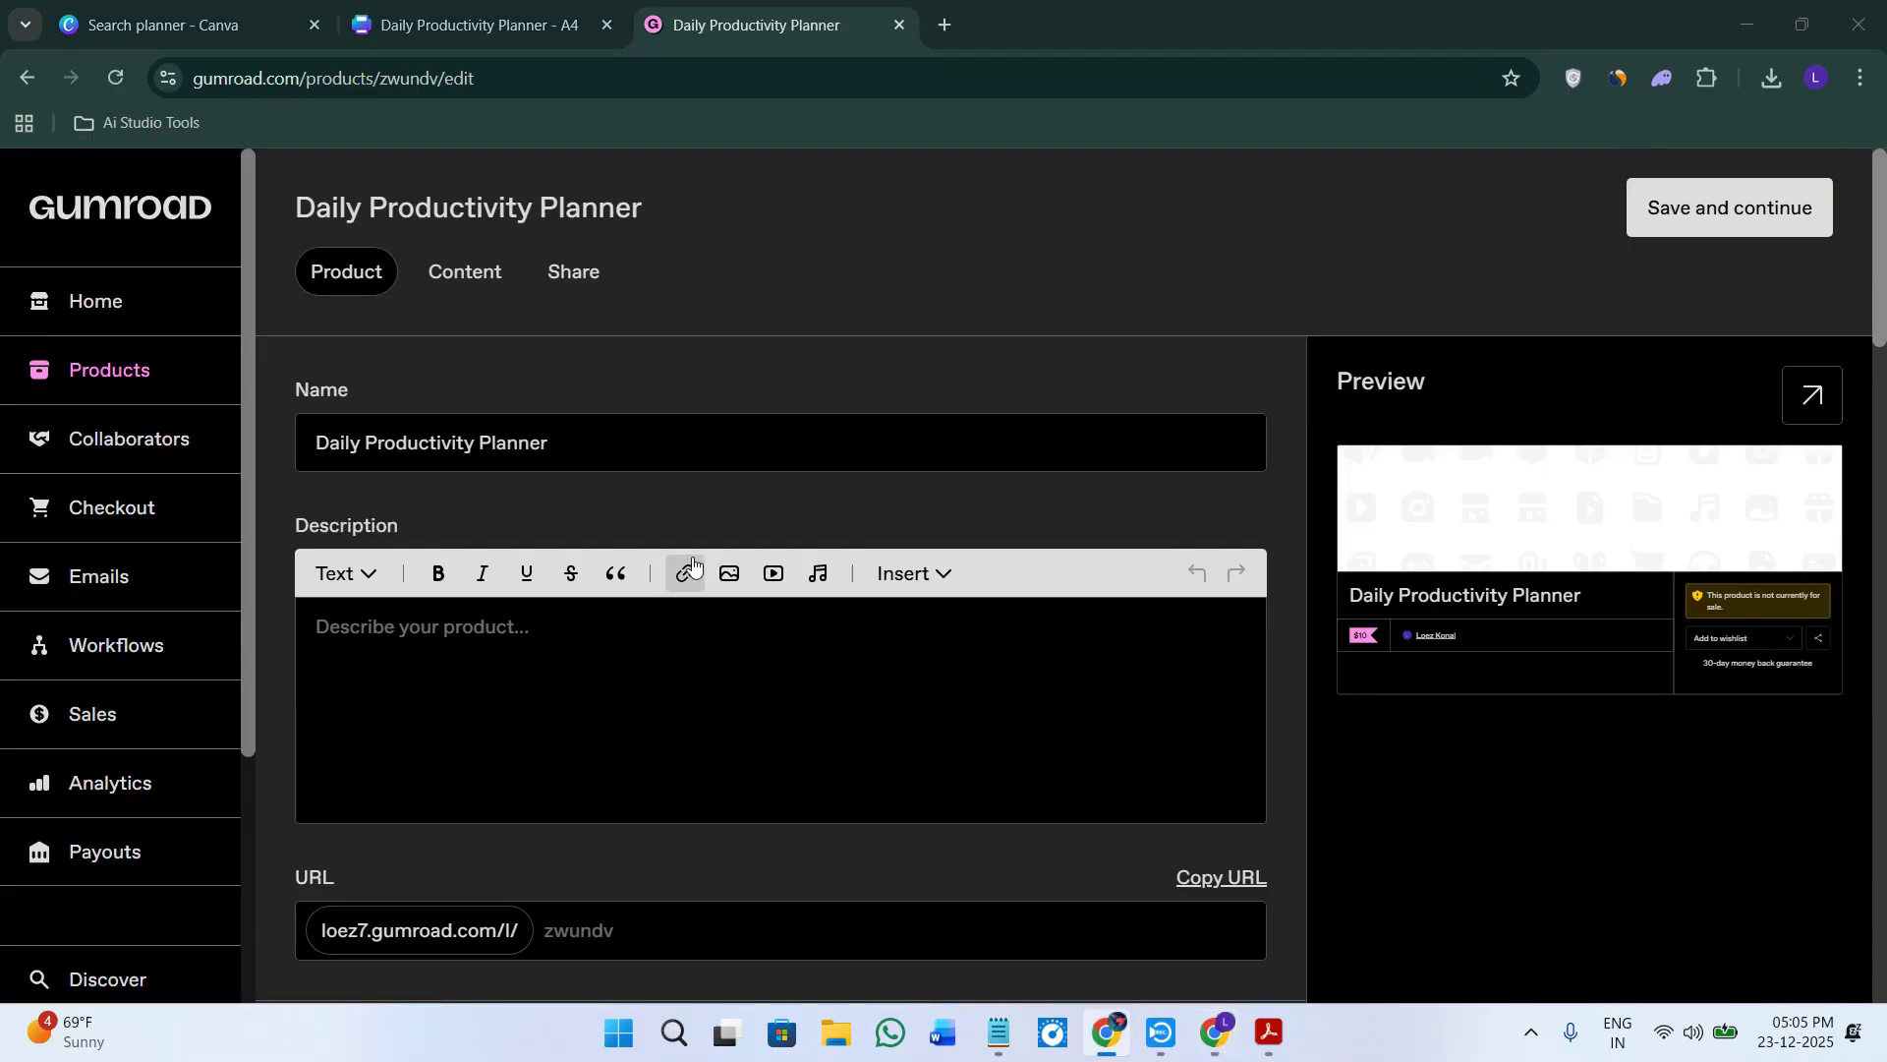
{"action": "left_click", "coordinate": [509, 648]}
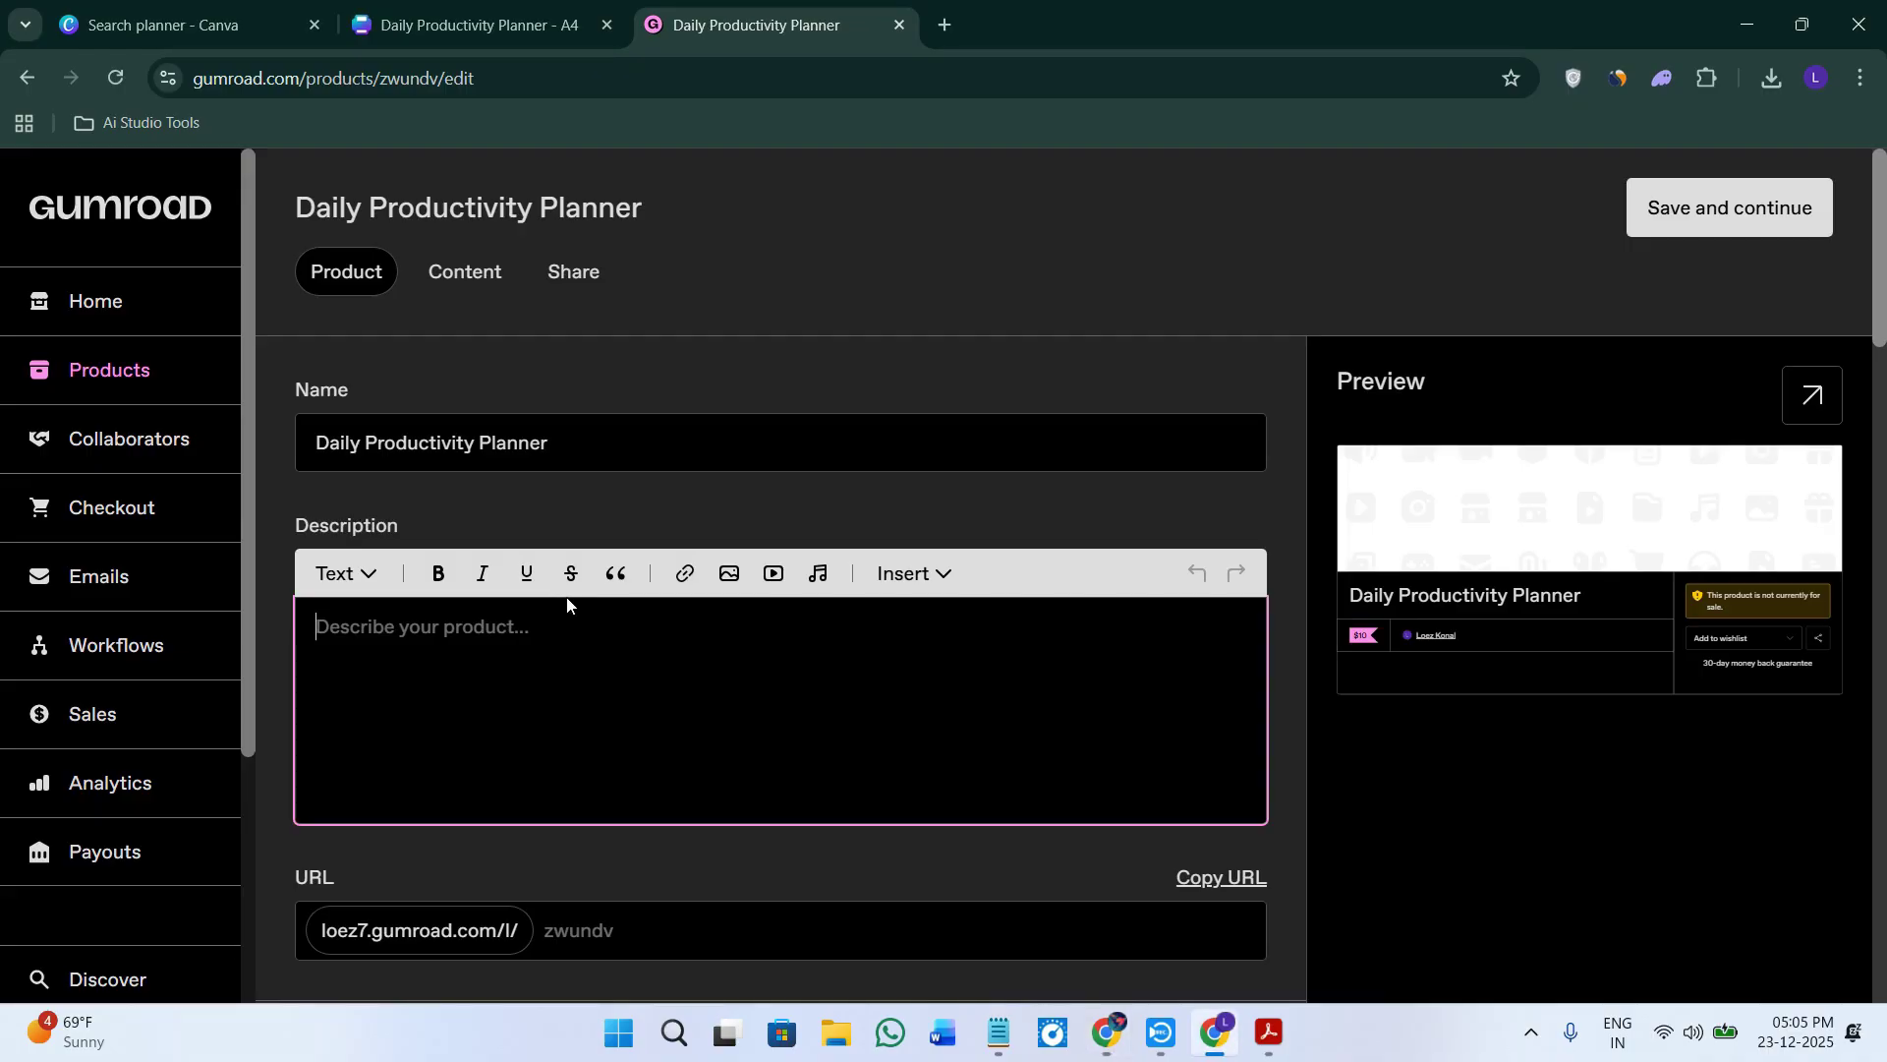
{"action": "key", "text": "alt+Tab"}
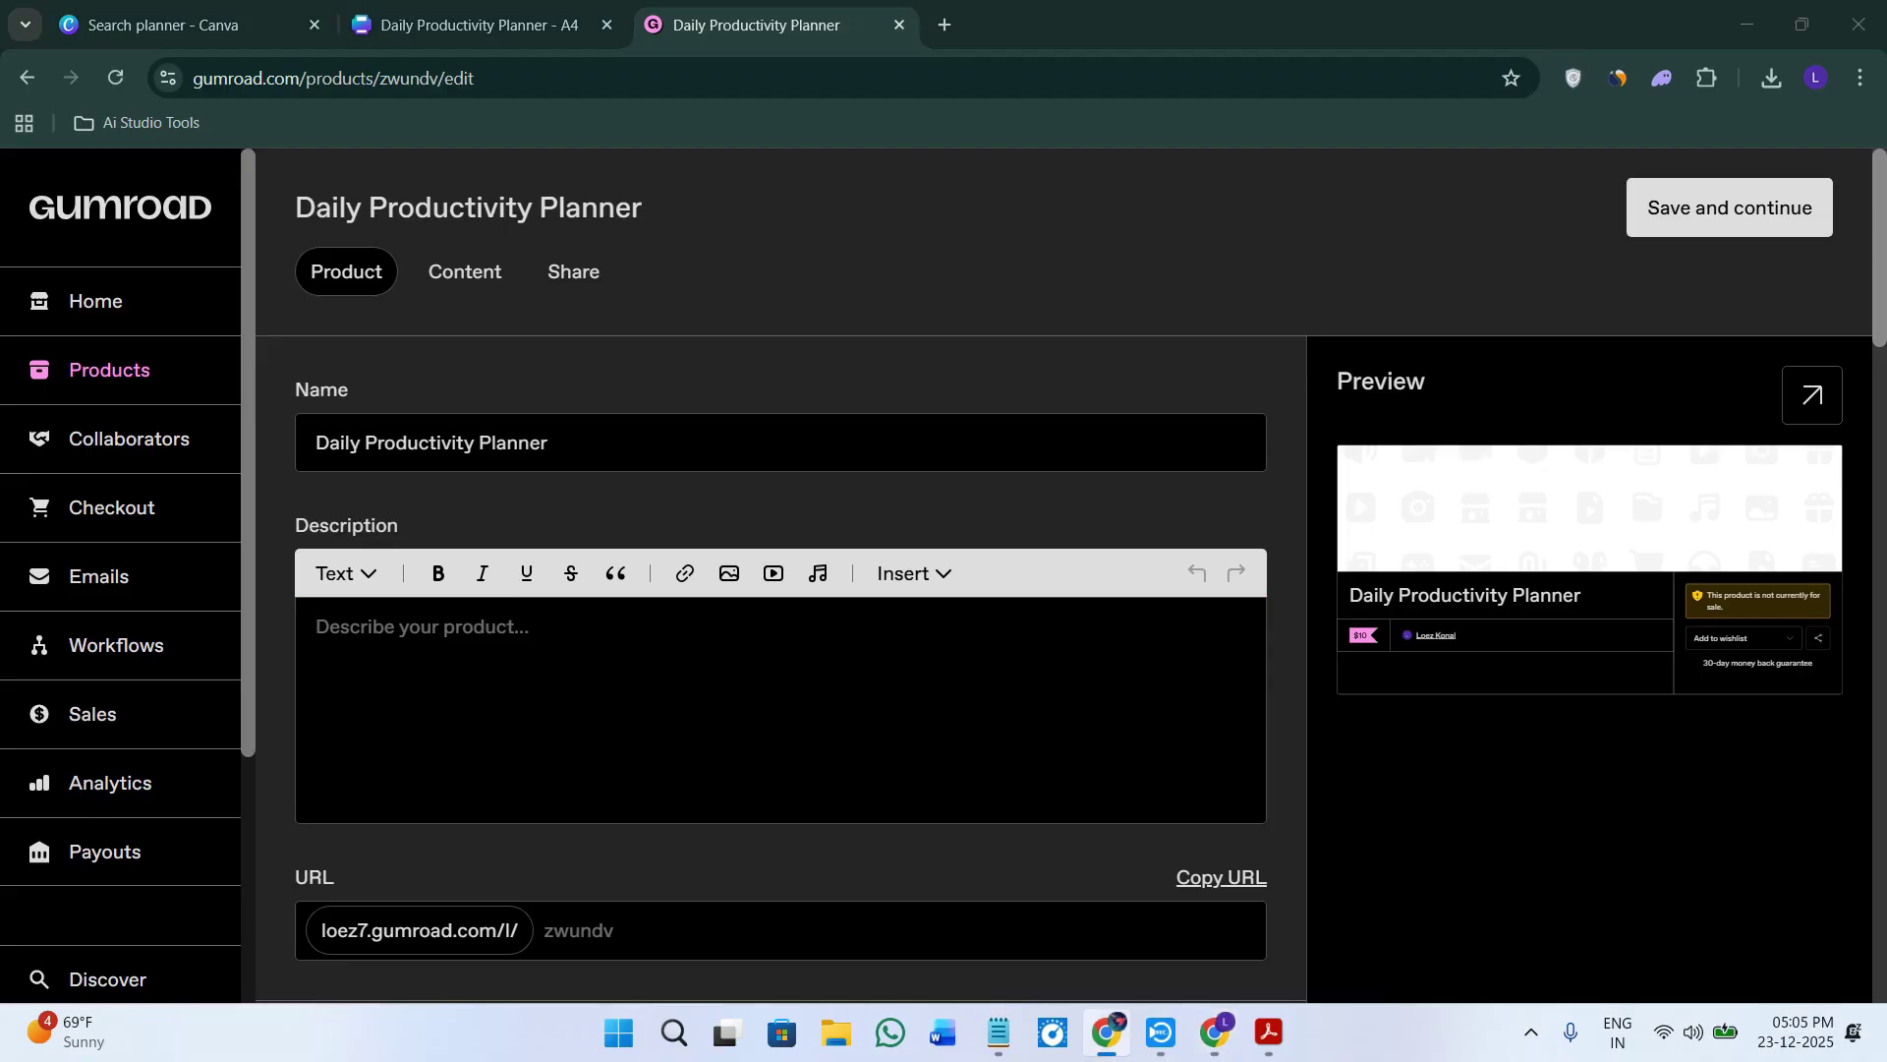
{"action": "left_click", "coordinate": [462, 646]}
{"action": "type", "text": "\"This planner helps busy people organize their day without feeling overwhelmed.\""}
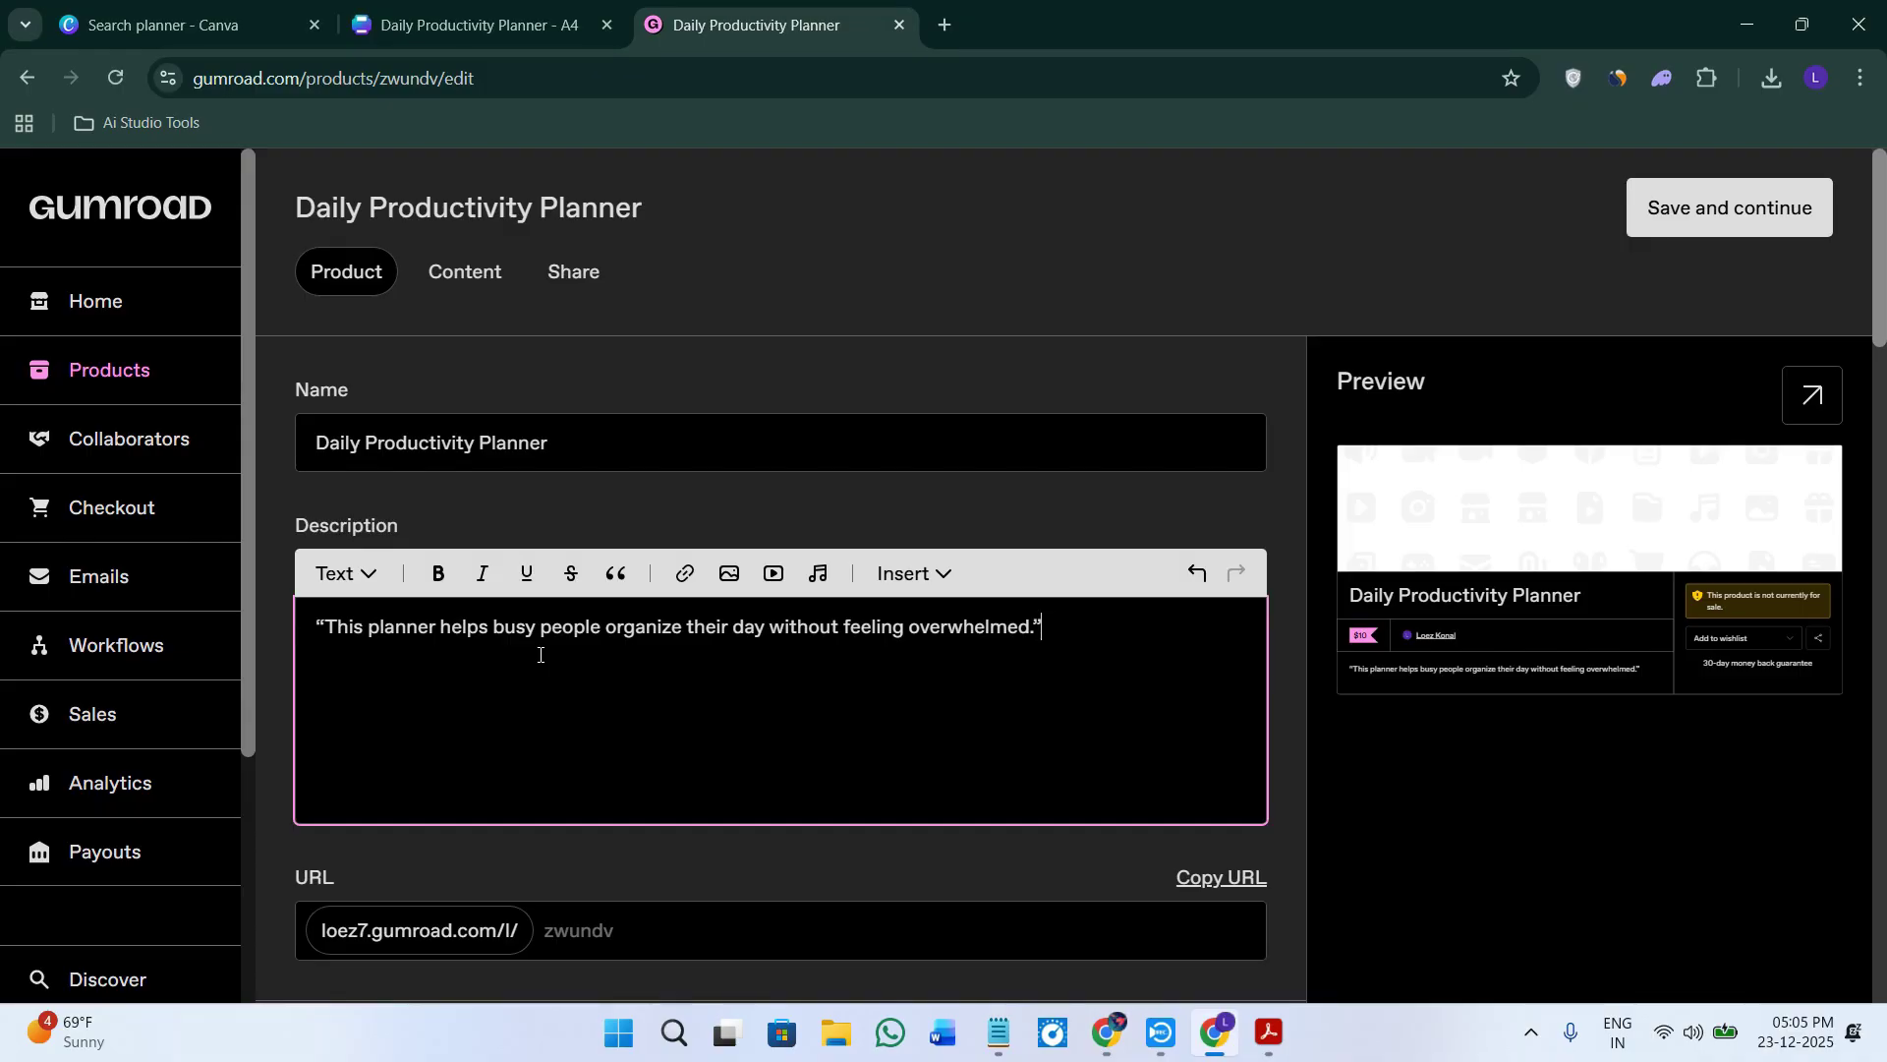
Review the product page options, from URL, cover and thumbnail through product info and integrations to versions, settings and custom domain.
{"action": "scroll", "coordinate": [540, 655], "scroll_direction": "down", "scroll_amount": 2}
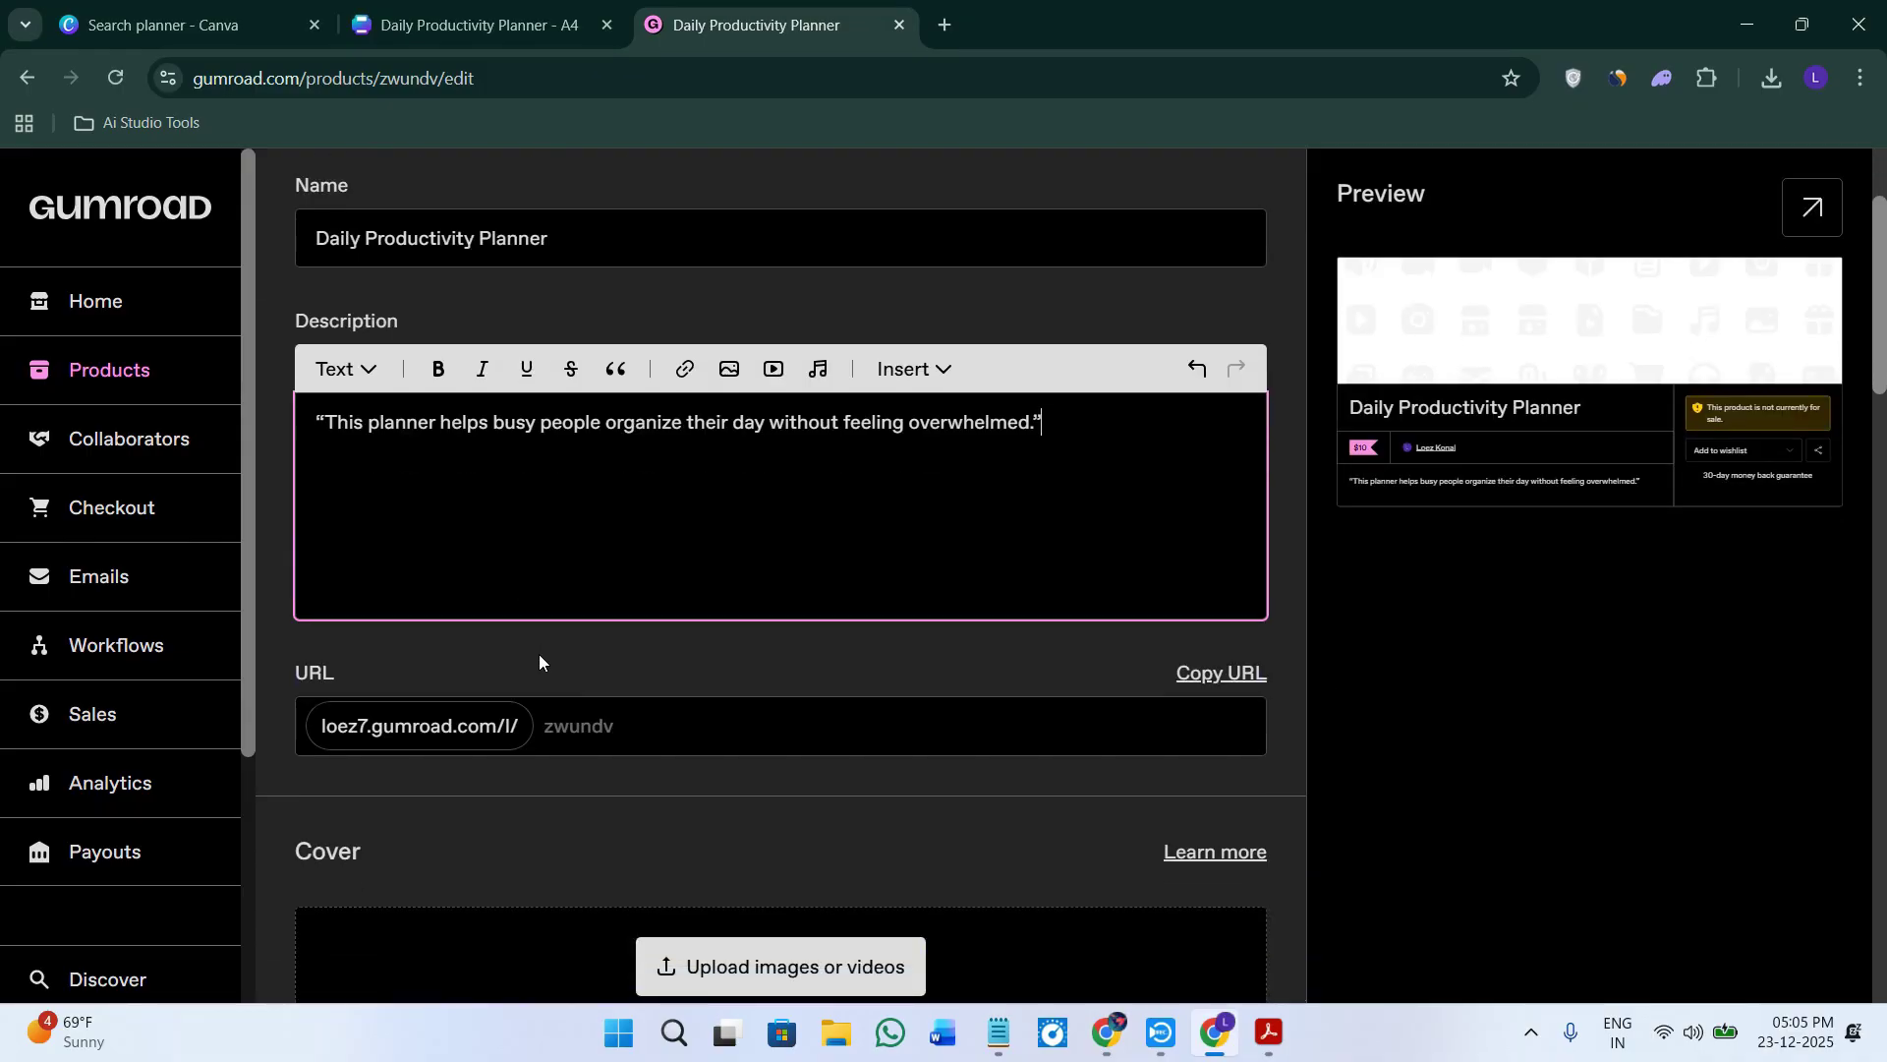
{"action": "key", "text": "alt+Tab"}
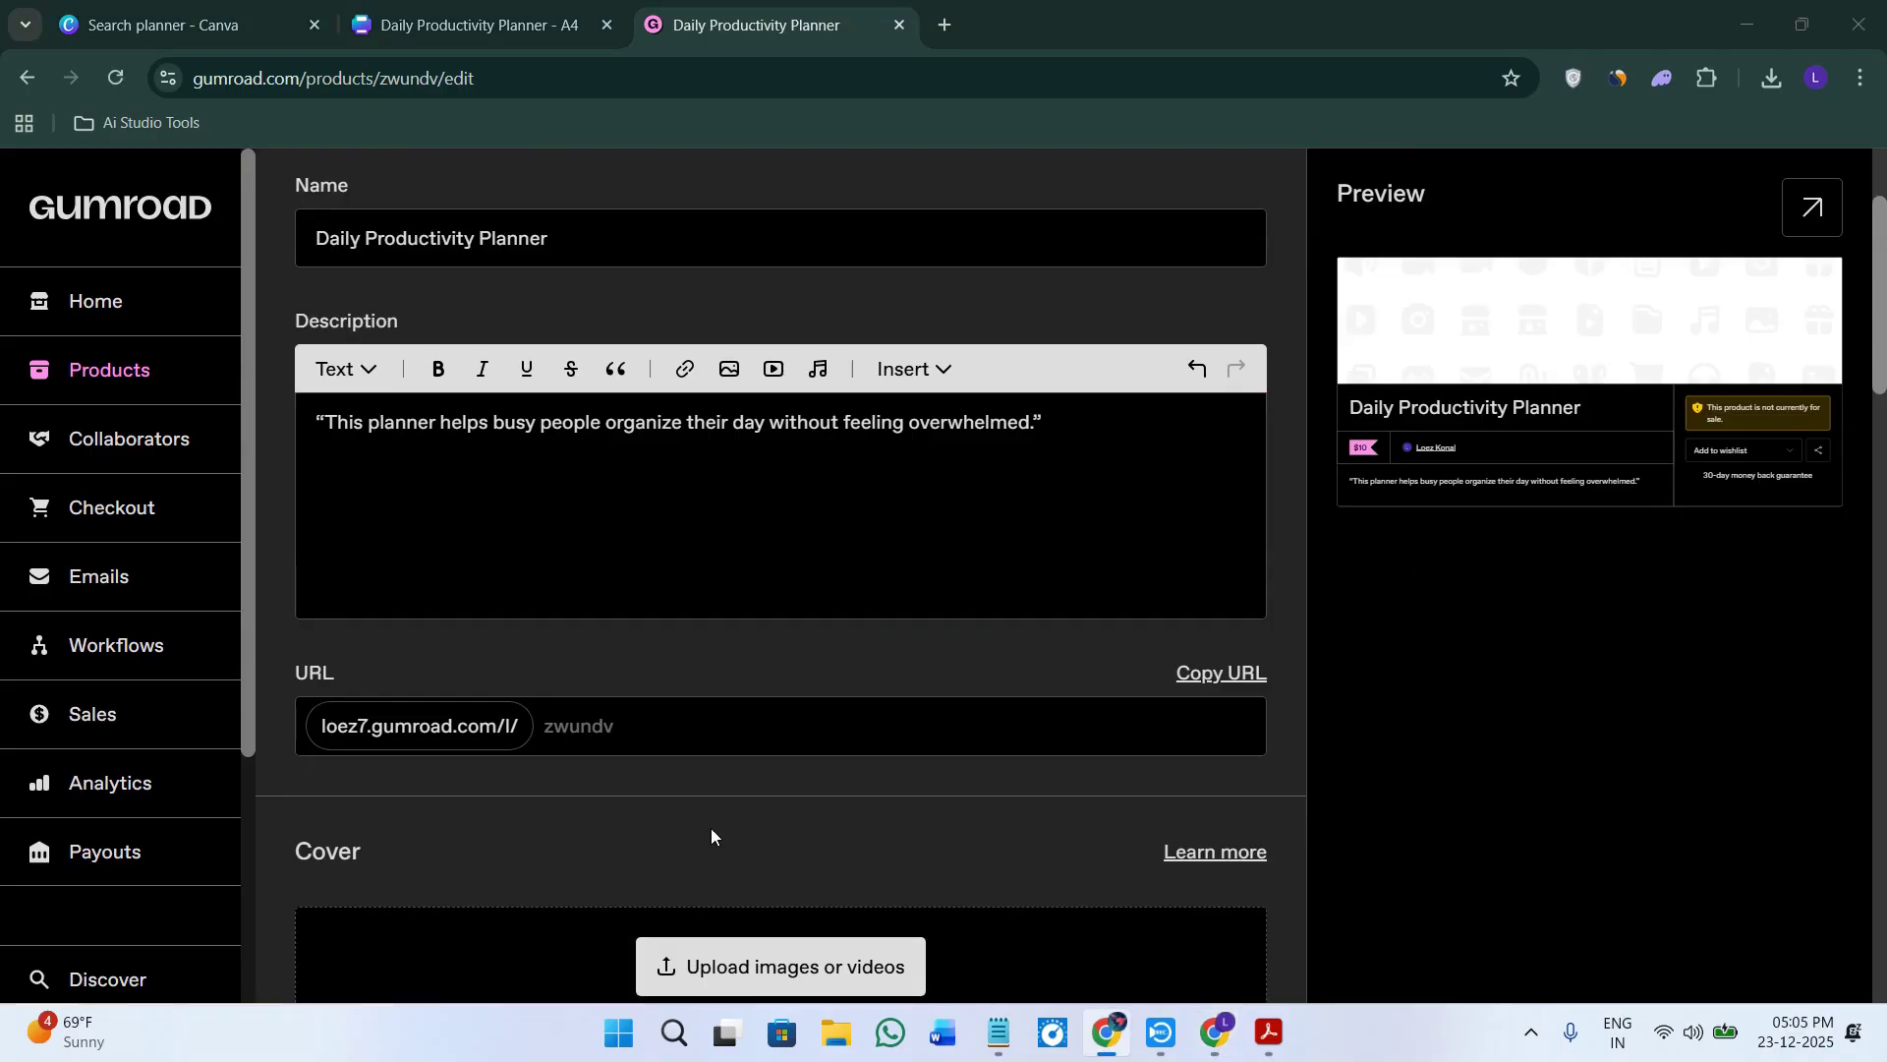
{"action": "scroll", "coordinate": [592, 767], "scroll_direction": "down", "scroll_amount": 2}
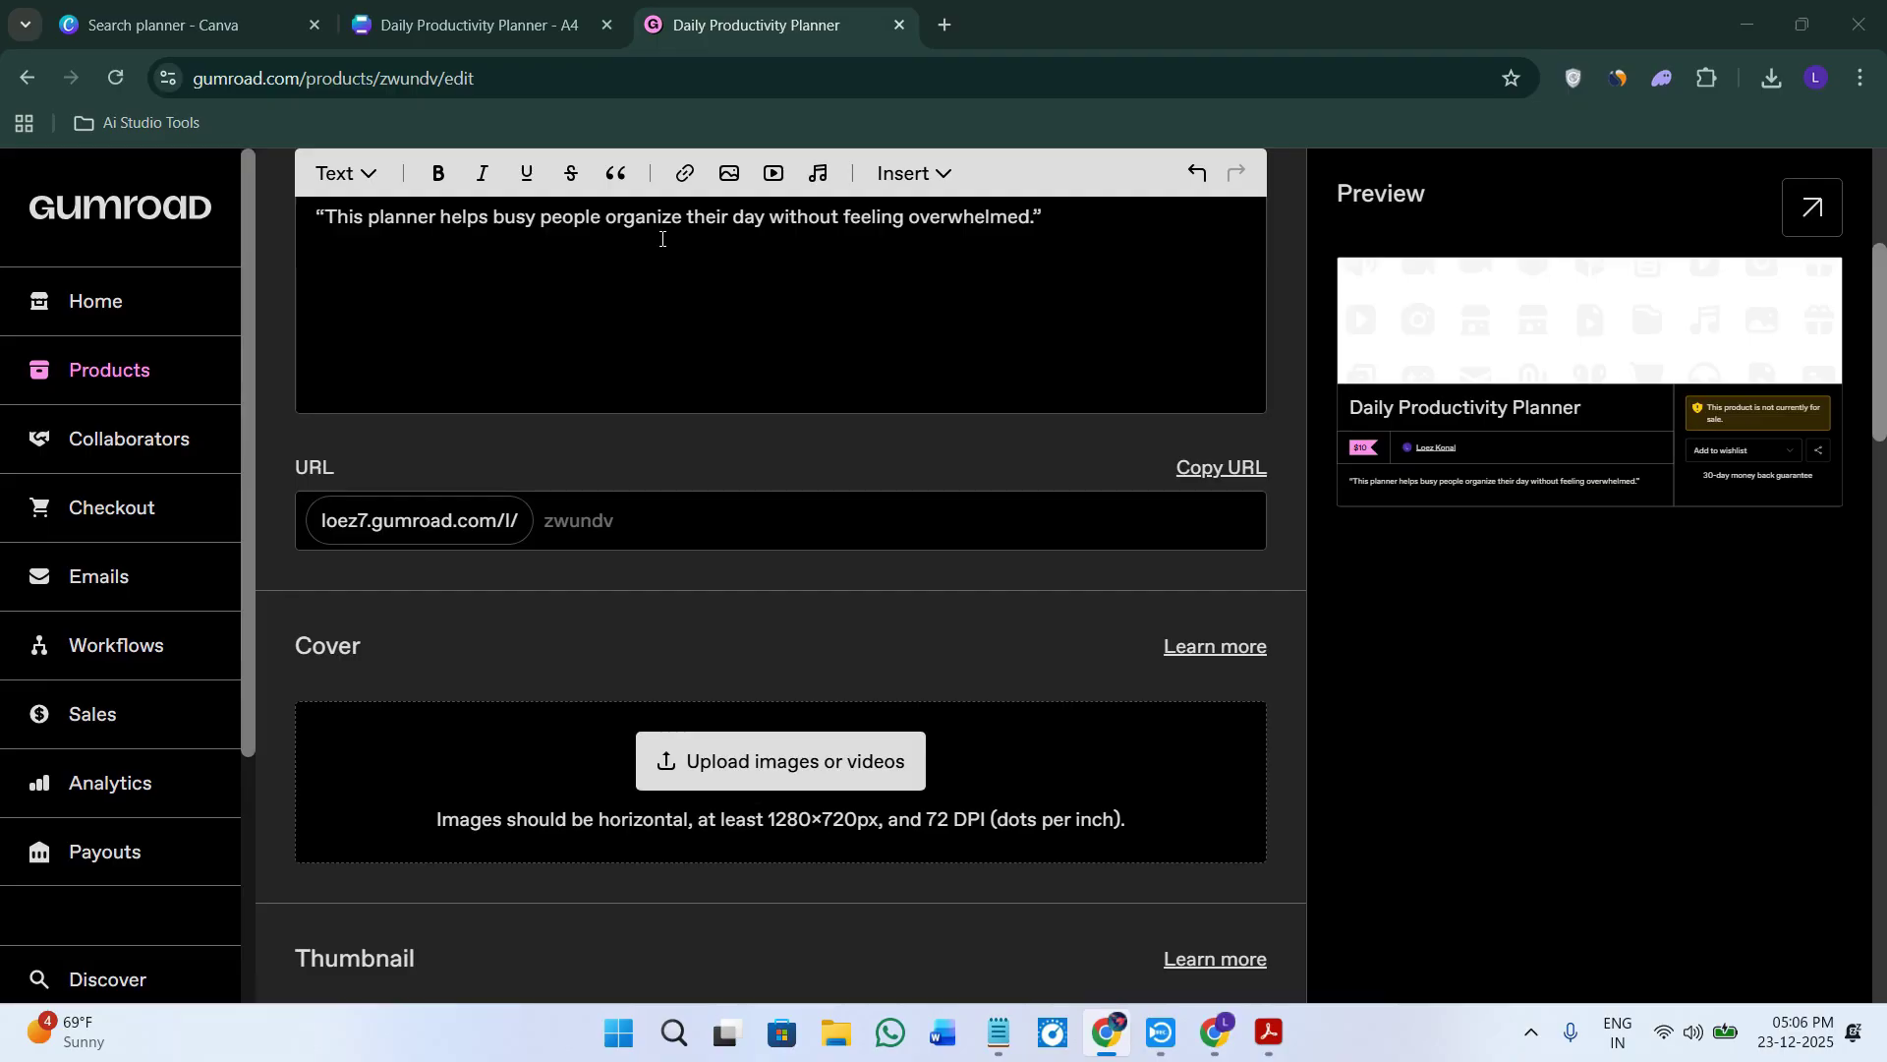
{"action": "scroll", "coordinate": [662, 313], "scroll_direction": "down", "scroll_amount": 2}
{"action": "scroll", "coordinate": [660, 540], "scroll_direction": "down", "scroll_amount": 4}
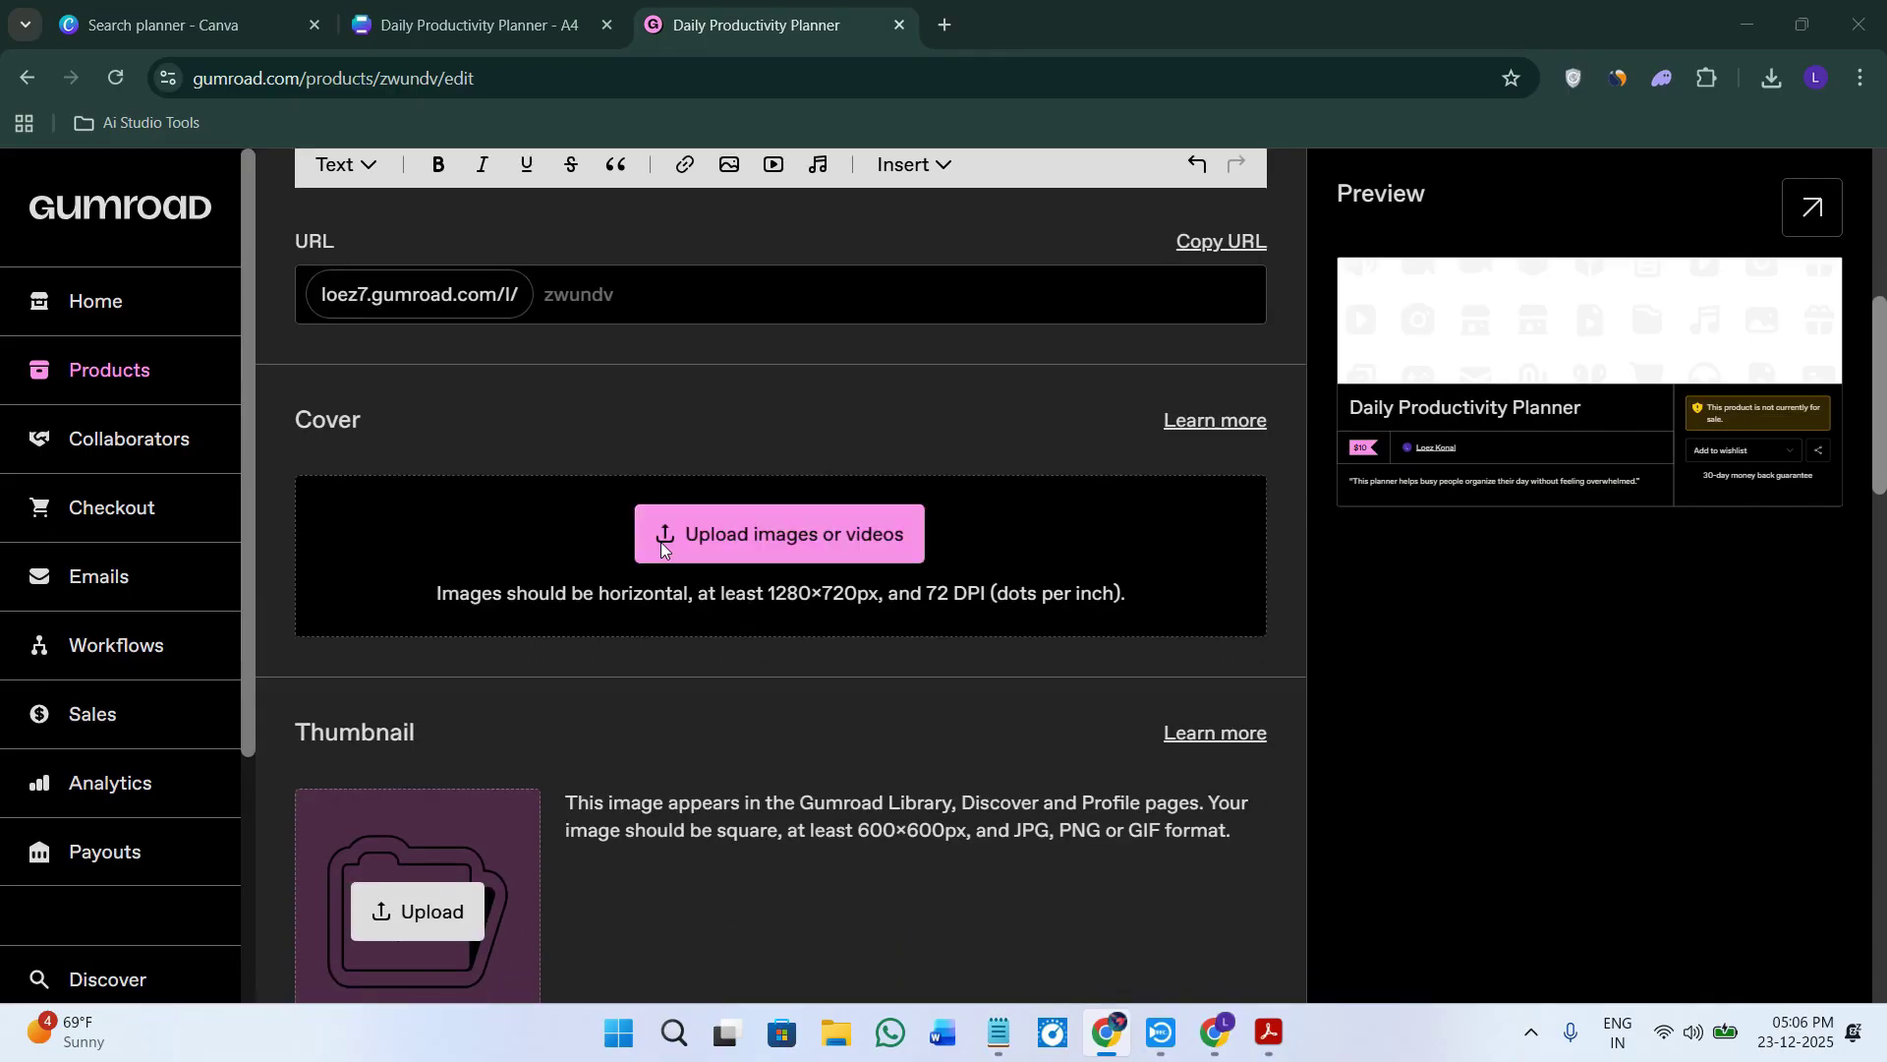
{"action": "scroll", "coordinate": [973, 671], "scroll_direction": "down", "scroll_amount": 4}
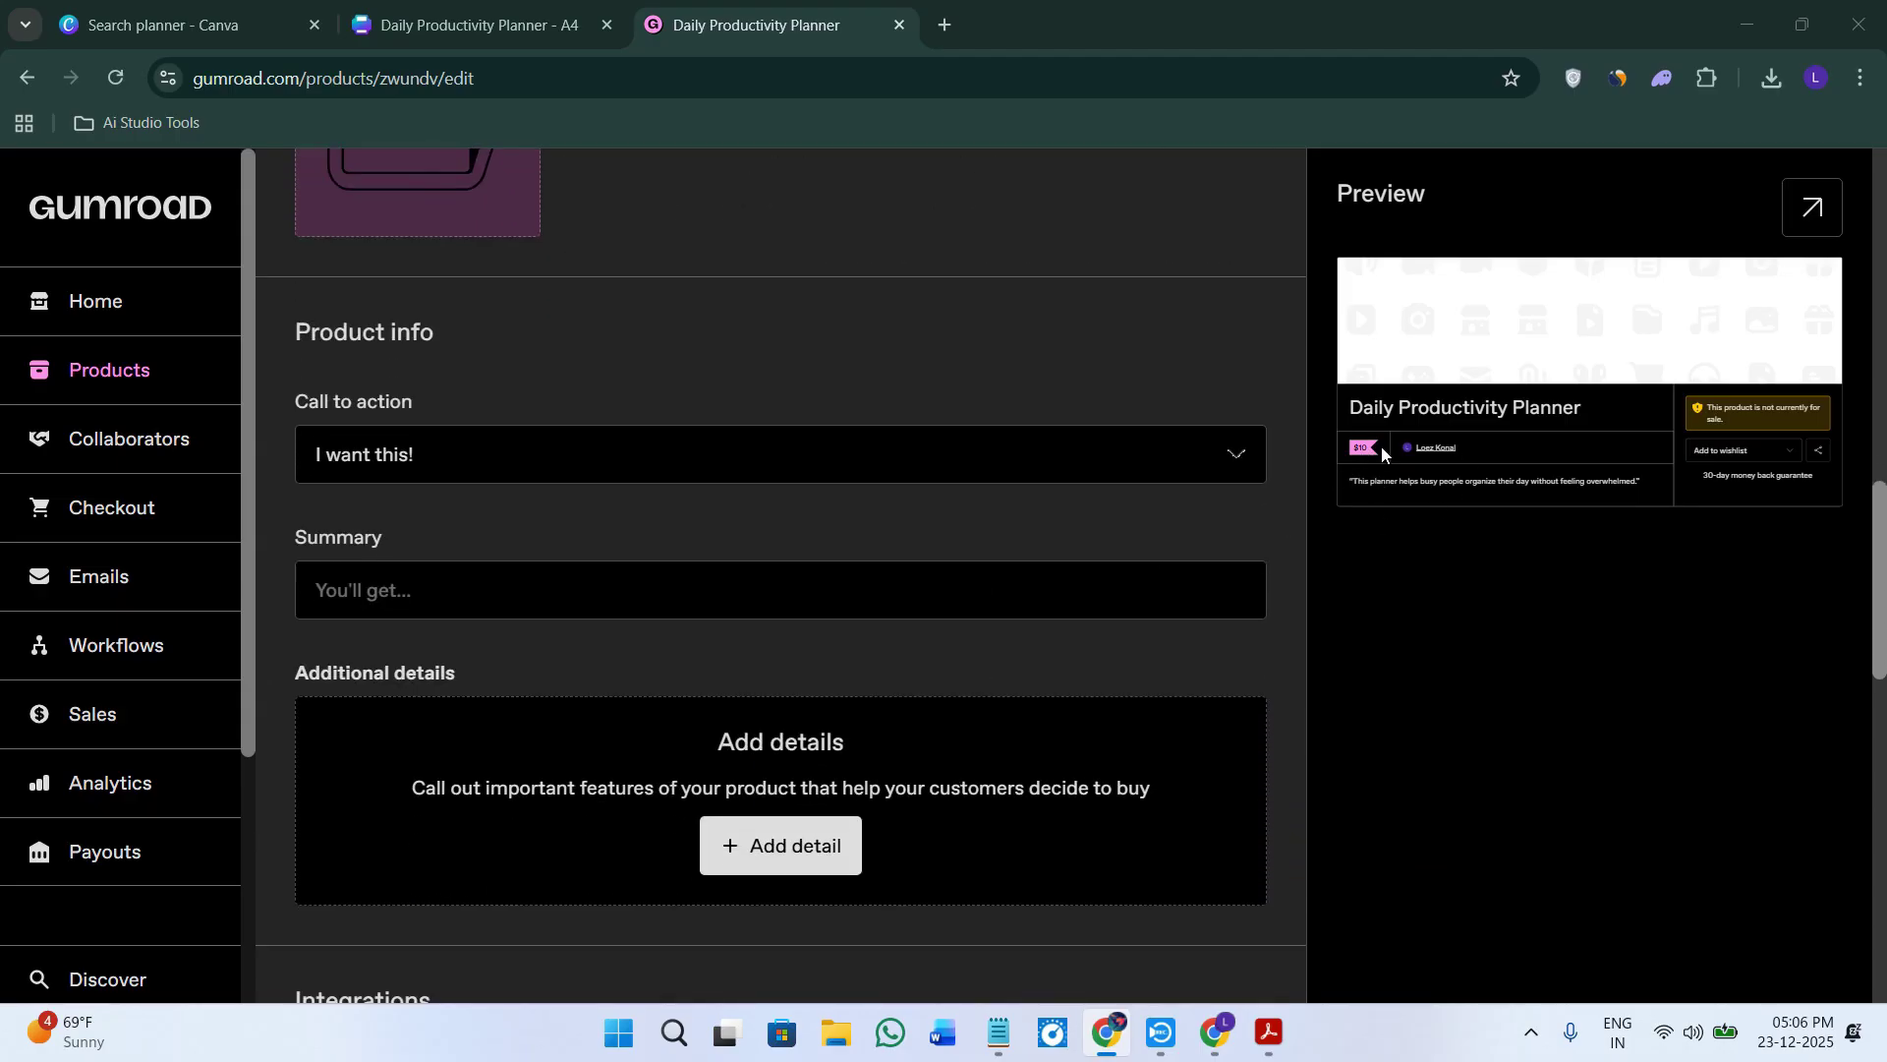
{"action": "scroll", "coordinate": [943, 688], "scroll_direction": "down", "scroll_amount": 10}
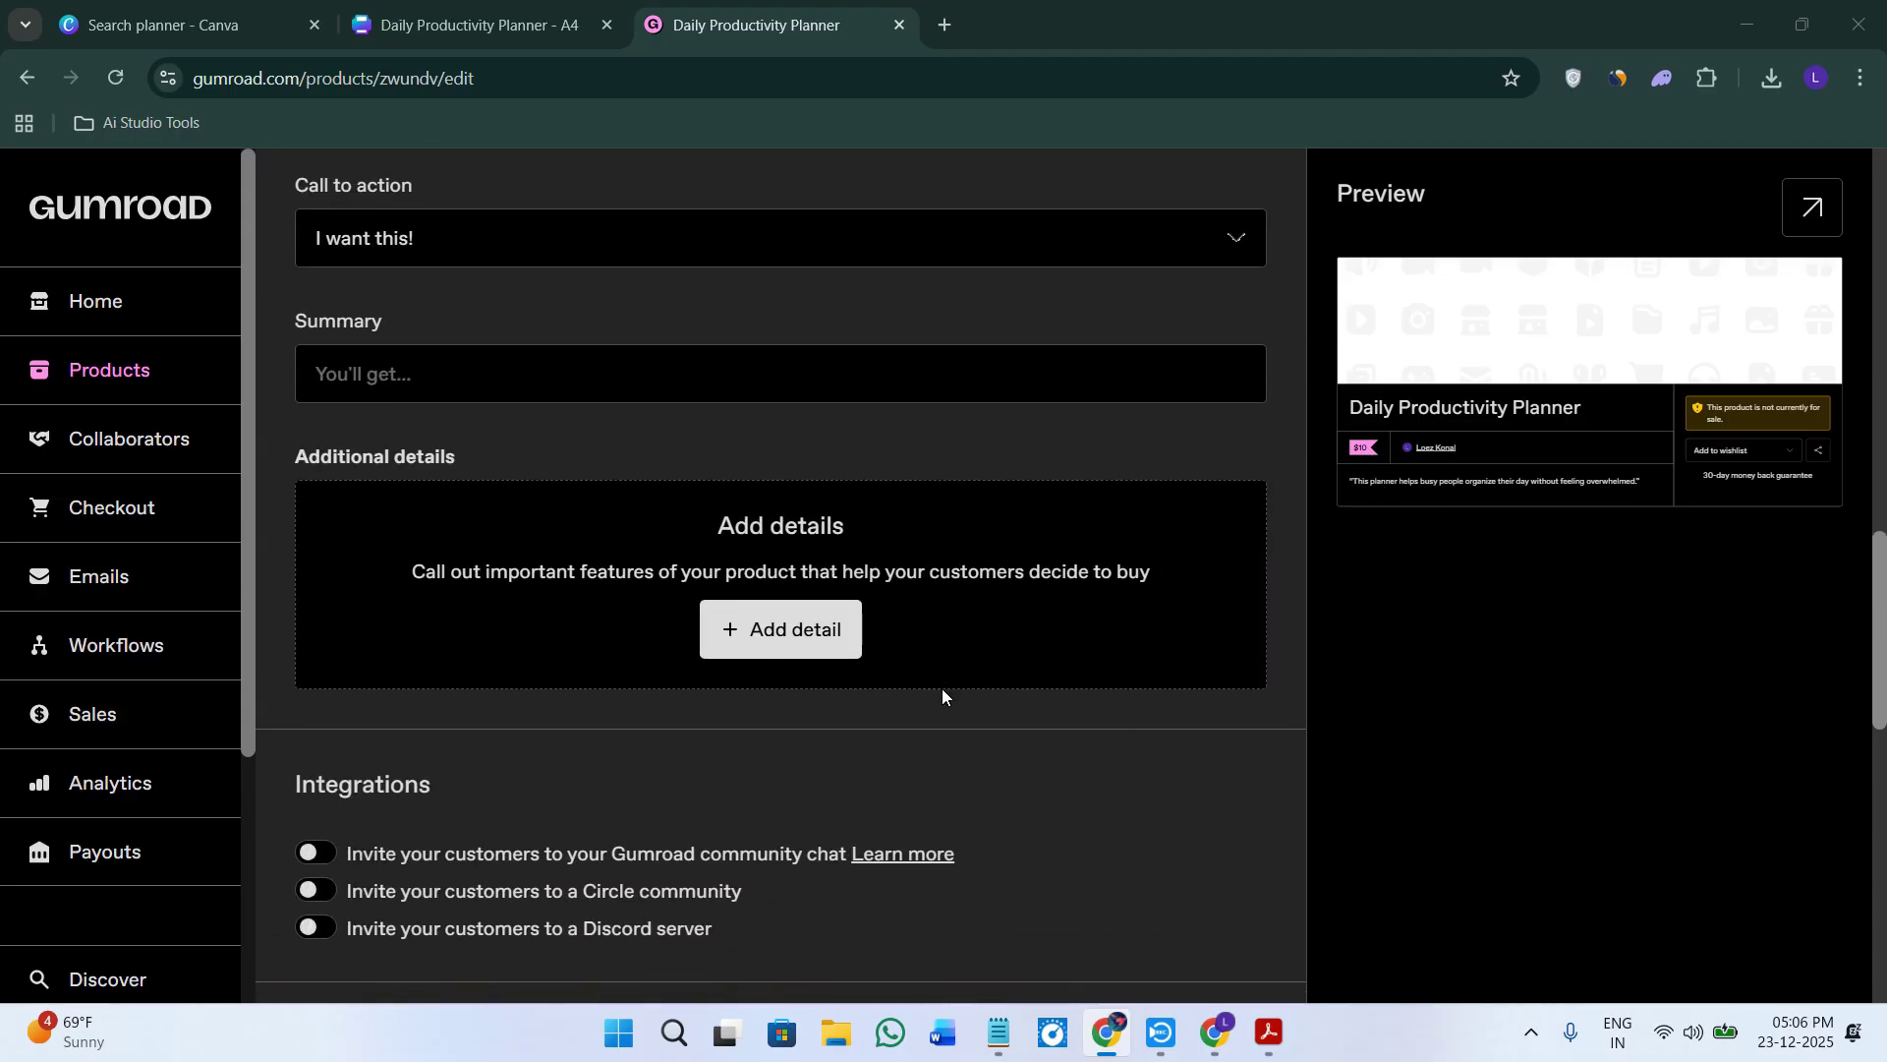
{"action": "scroll", "coordinate": [717, 771], "scroll_direction": "down", "scroll_amount": 3}
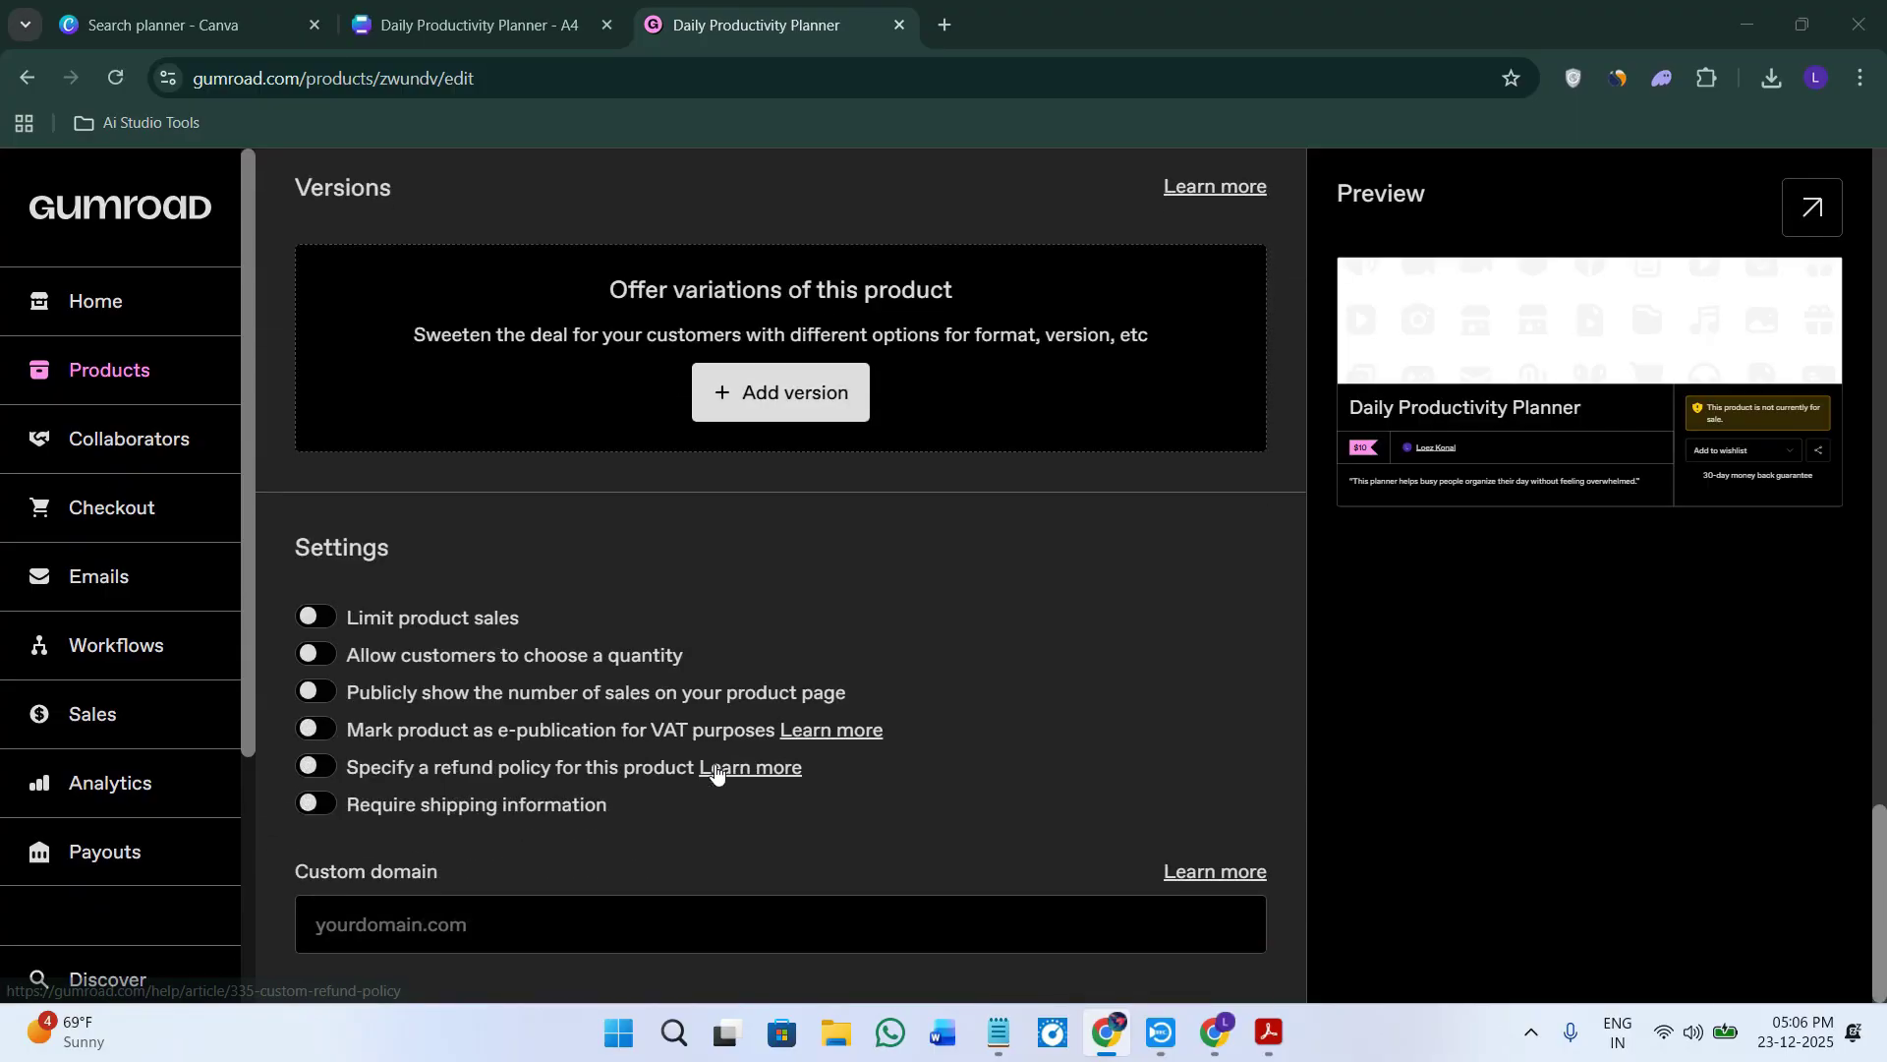
{"action": "scroll", "coordinate": [717, 764], "scroll_direction": "up", "scroll_amount": 12}
{"action": "scroll", "coordinate": [853, 545], "scroll_direction": "up", "scroll_amount": 6}
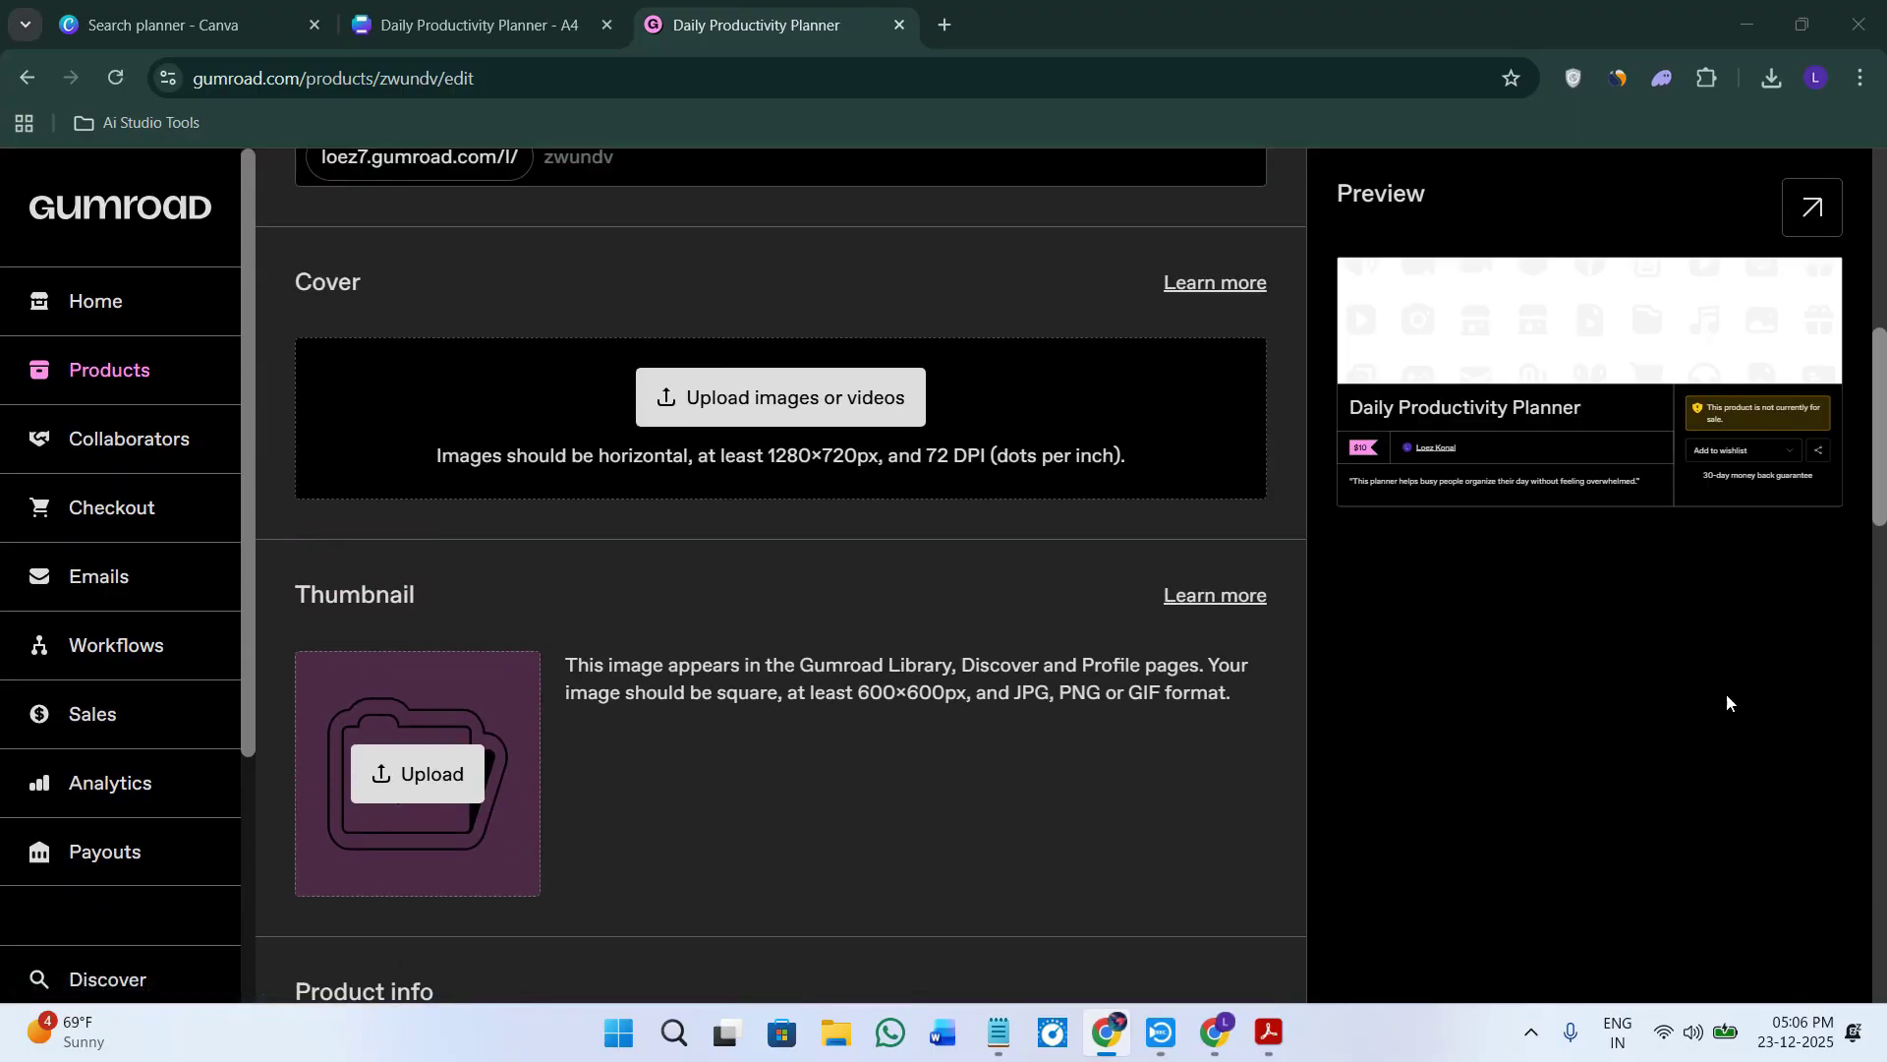
{"action": "scroll", "coordinate": [935, 662], "scroll_direction": "up", "scroll_amount": 4}
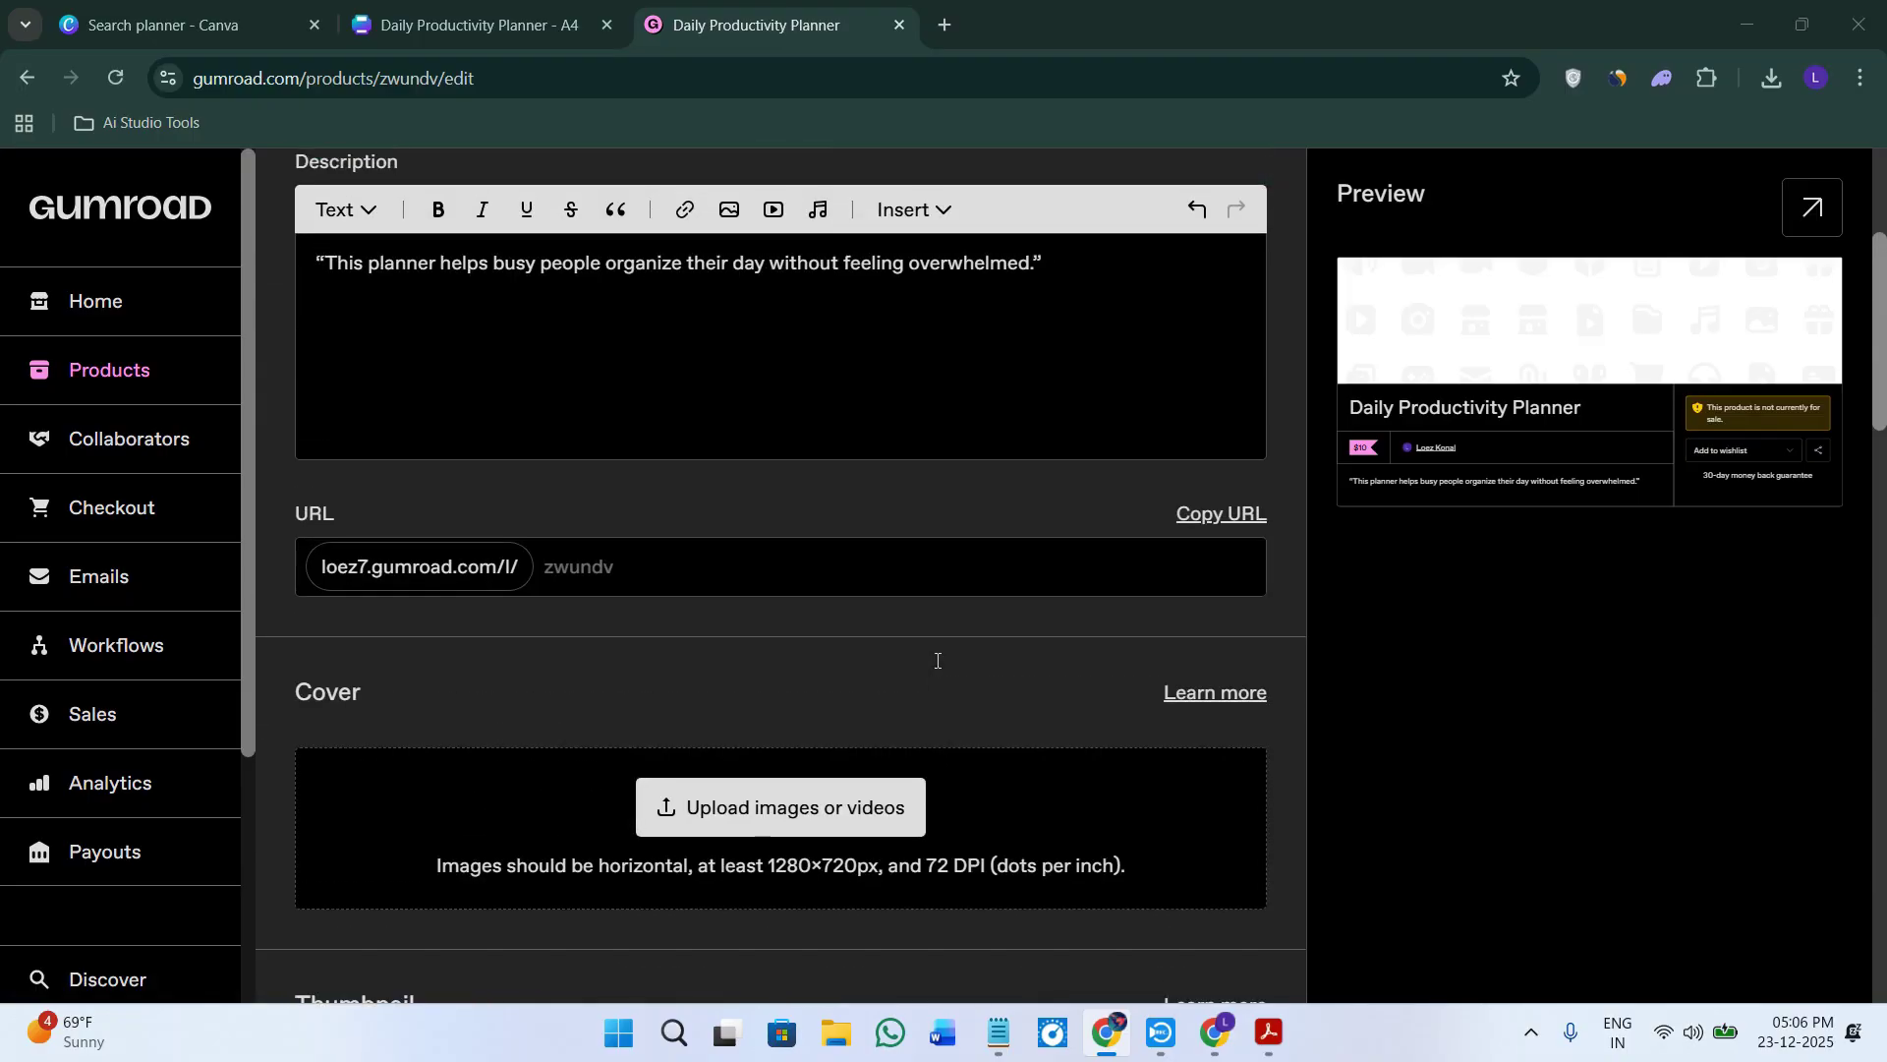
Save the product details and continue to the product's content page.
{"action": "scroll", "coordinate": [804, 657], "scroll_direction": "up", "scroll_amount": 4}
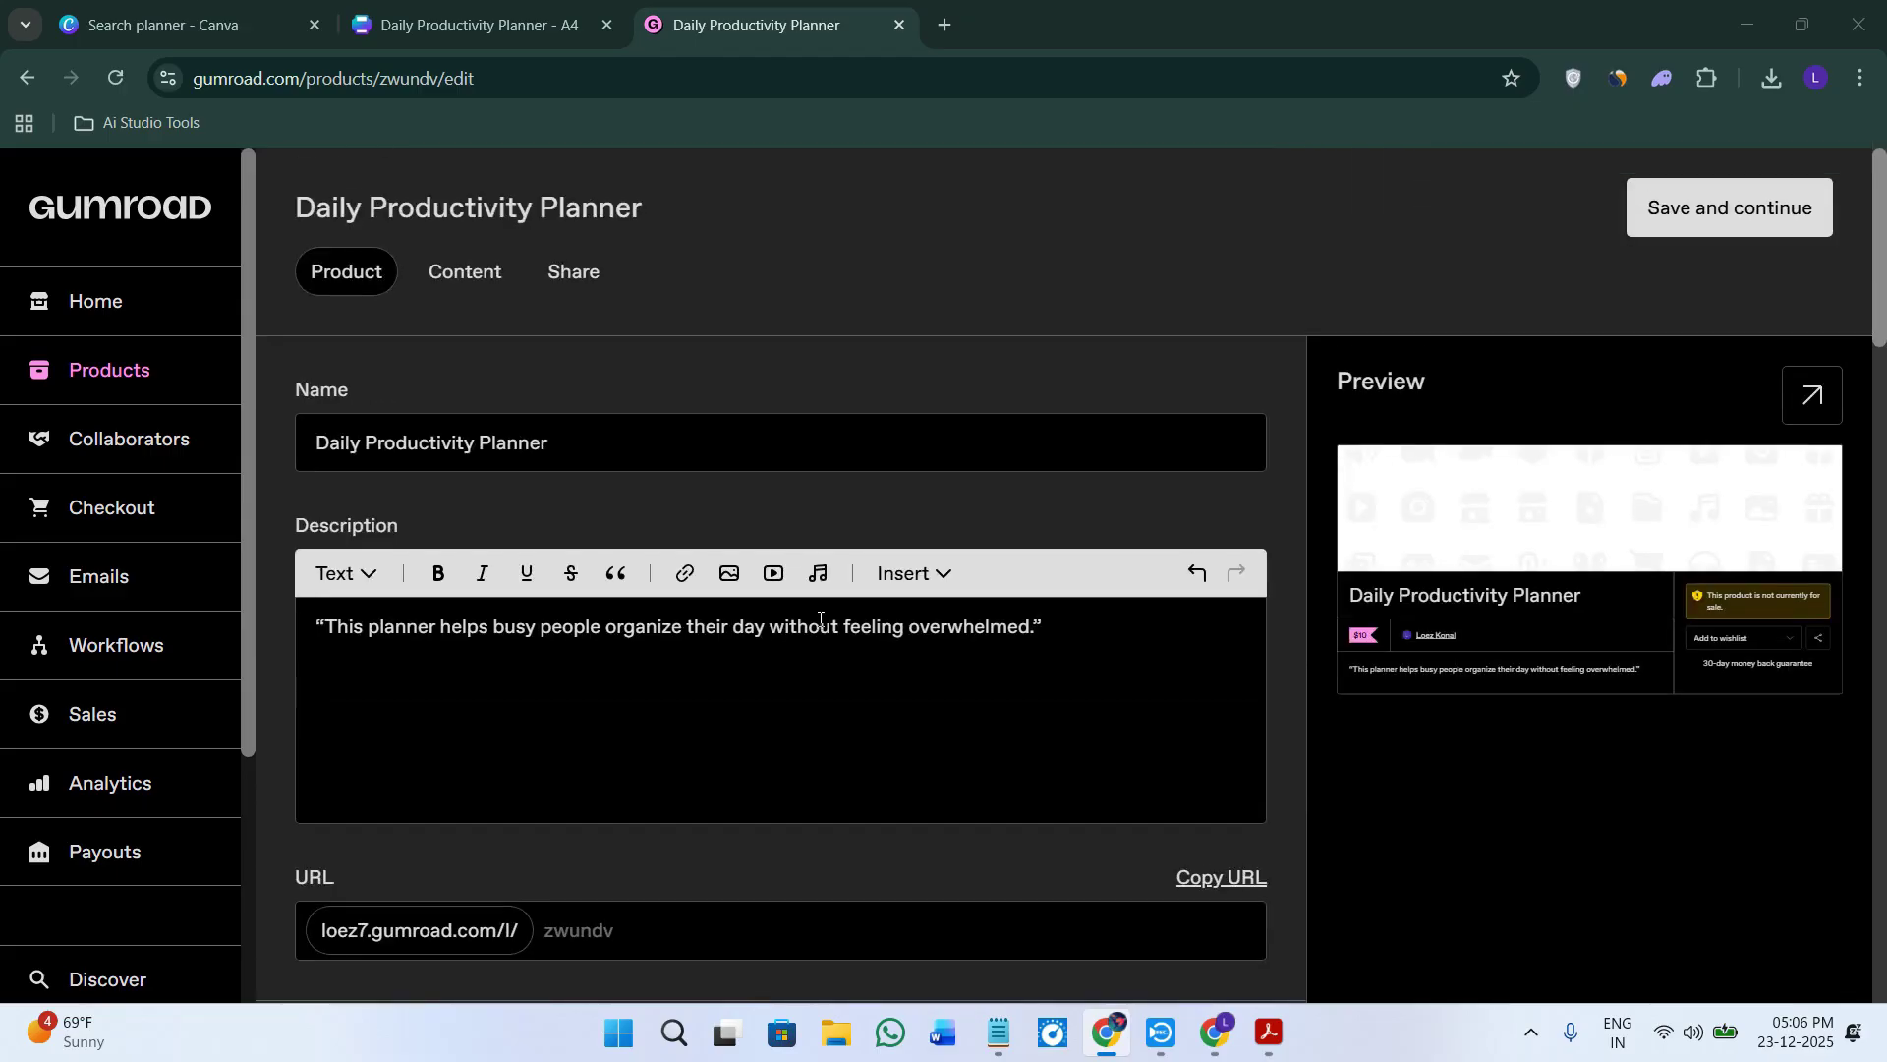
{"action": "left_click", "coordinate": [1671, 211]}
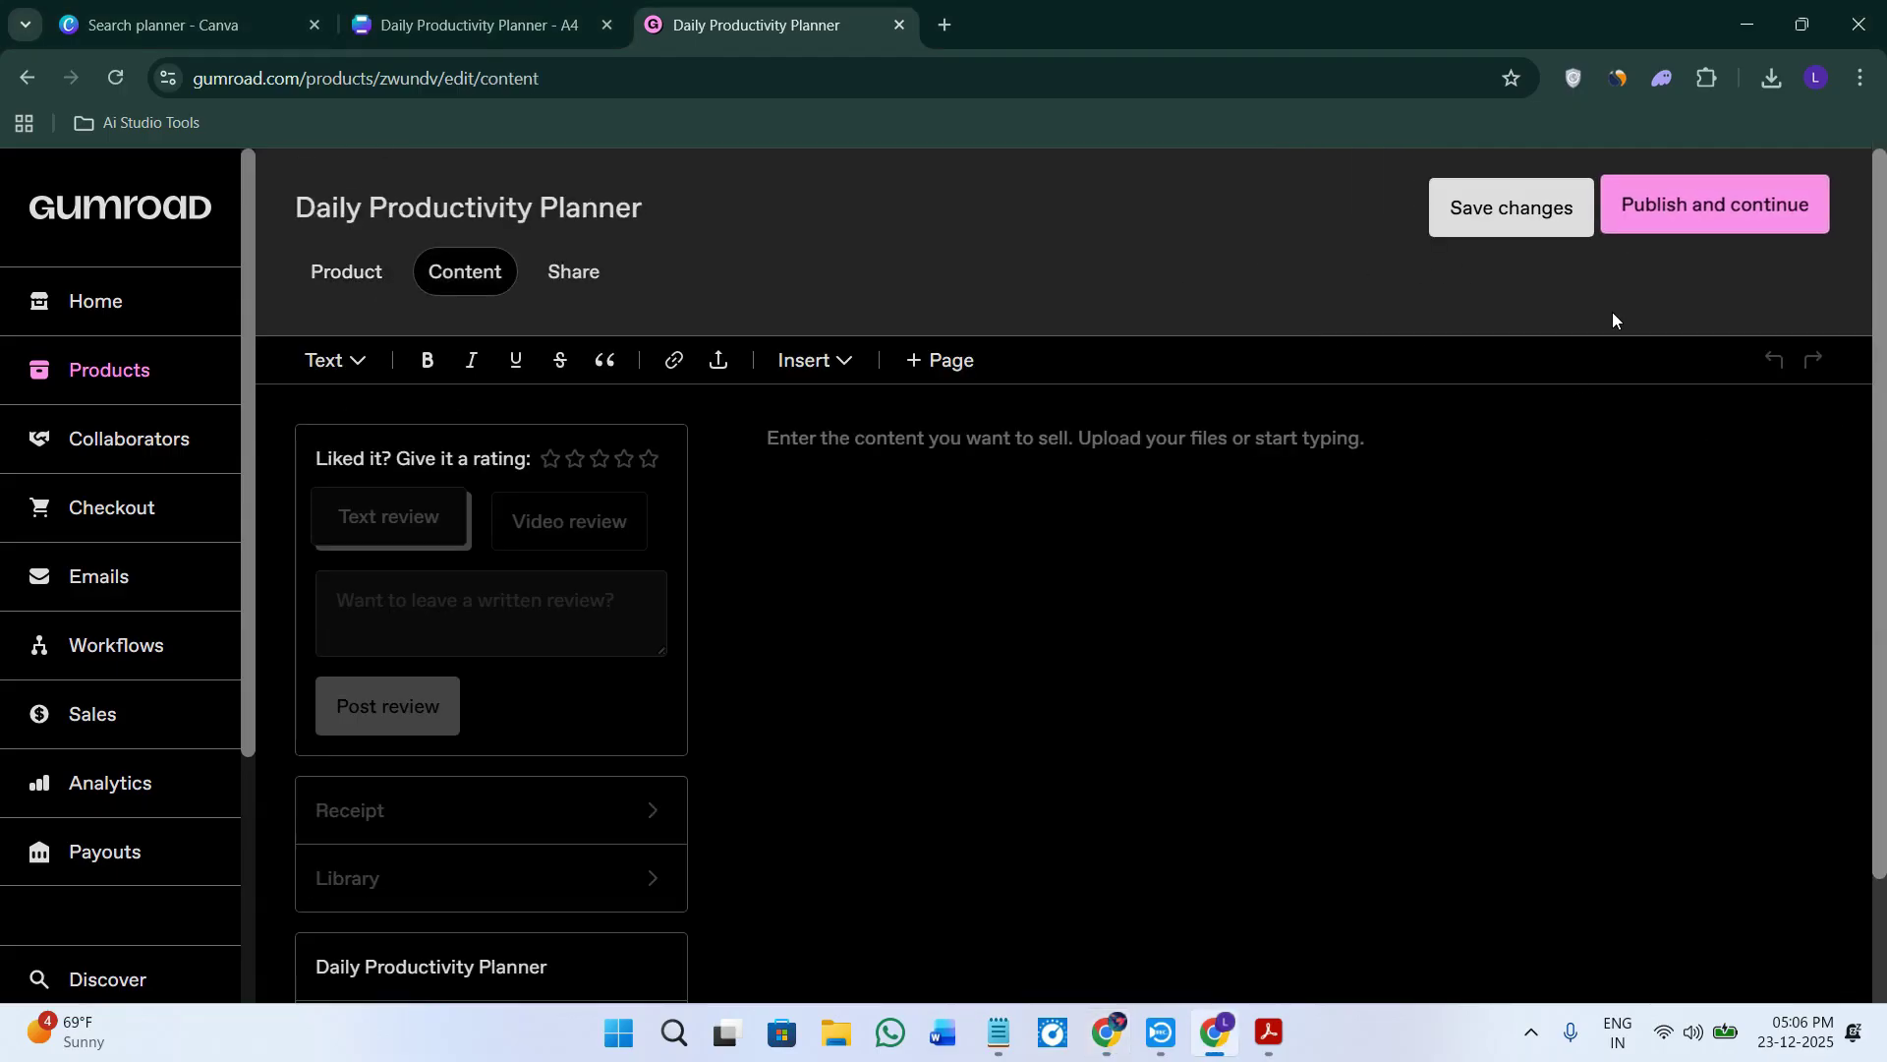